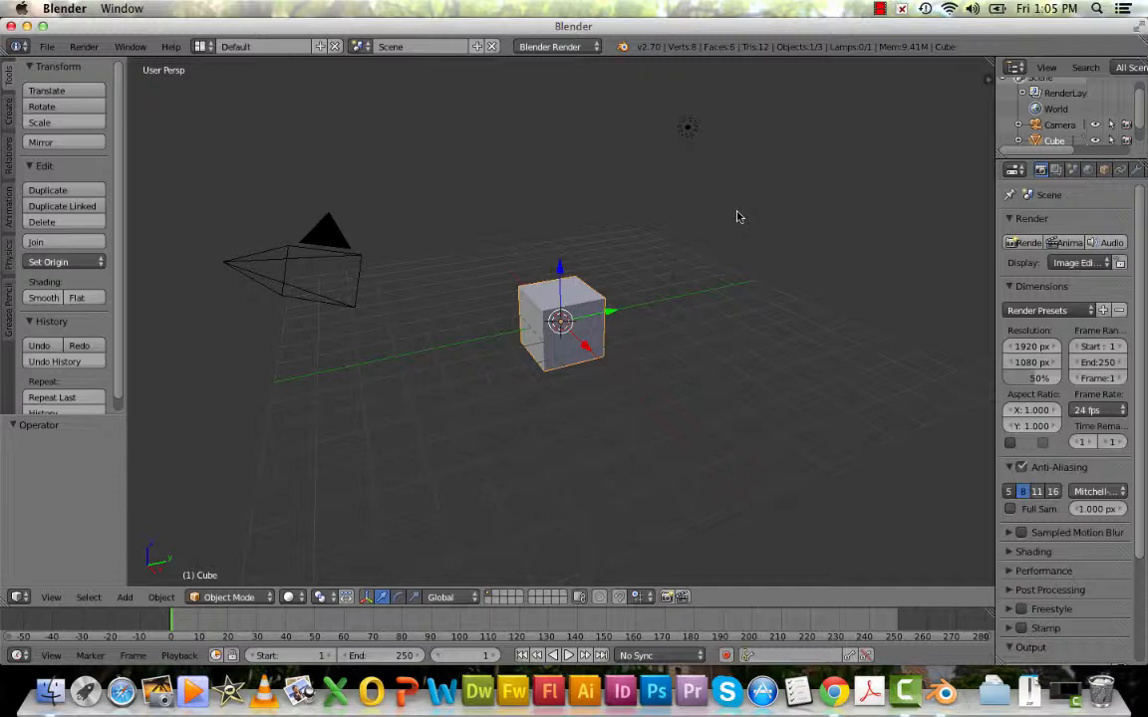
# Select the lamp, the cube, the camera and the cube again, one object at a time.
pyautogui.rightClick(689, 128)
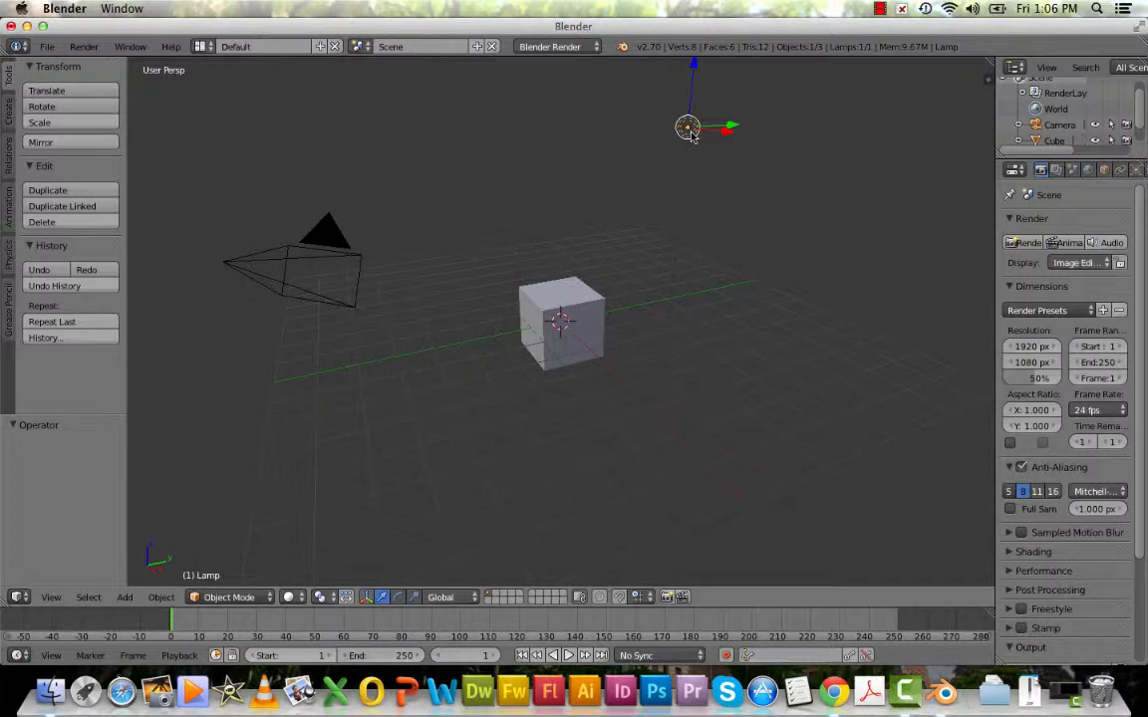
pyautogui.rightClick(583, 291)
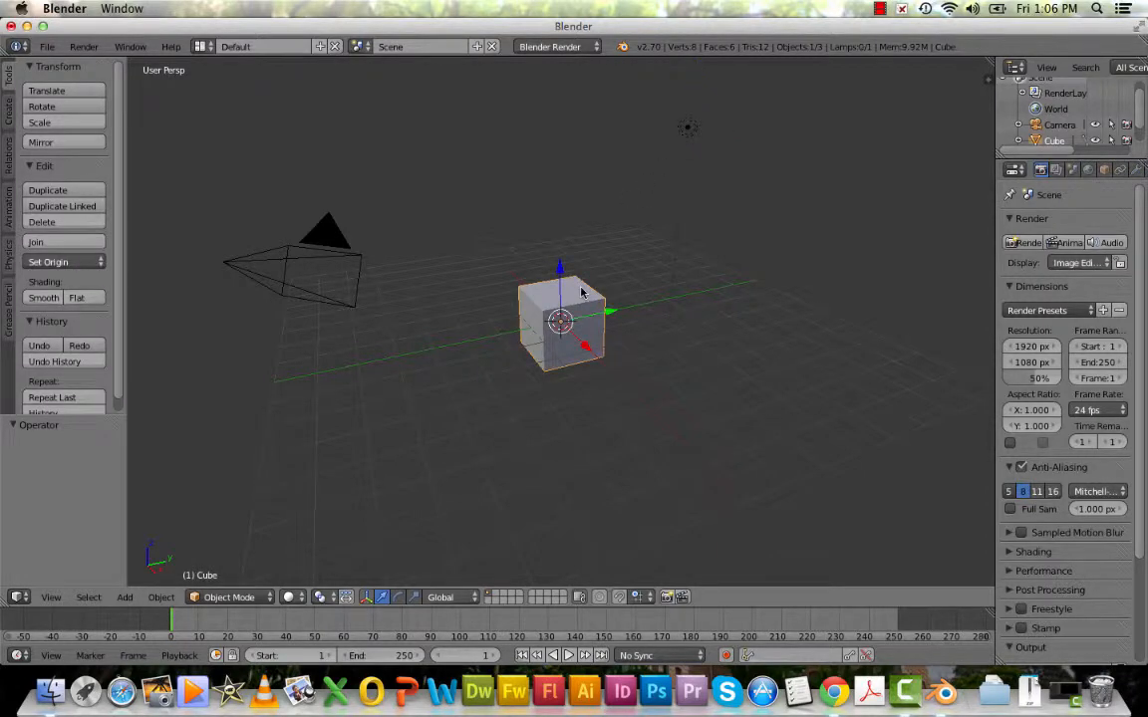
pyautogui.rightClick(279, 240)
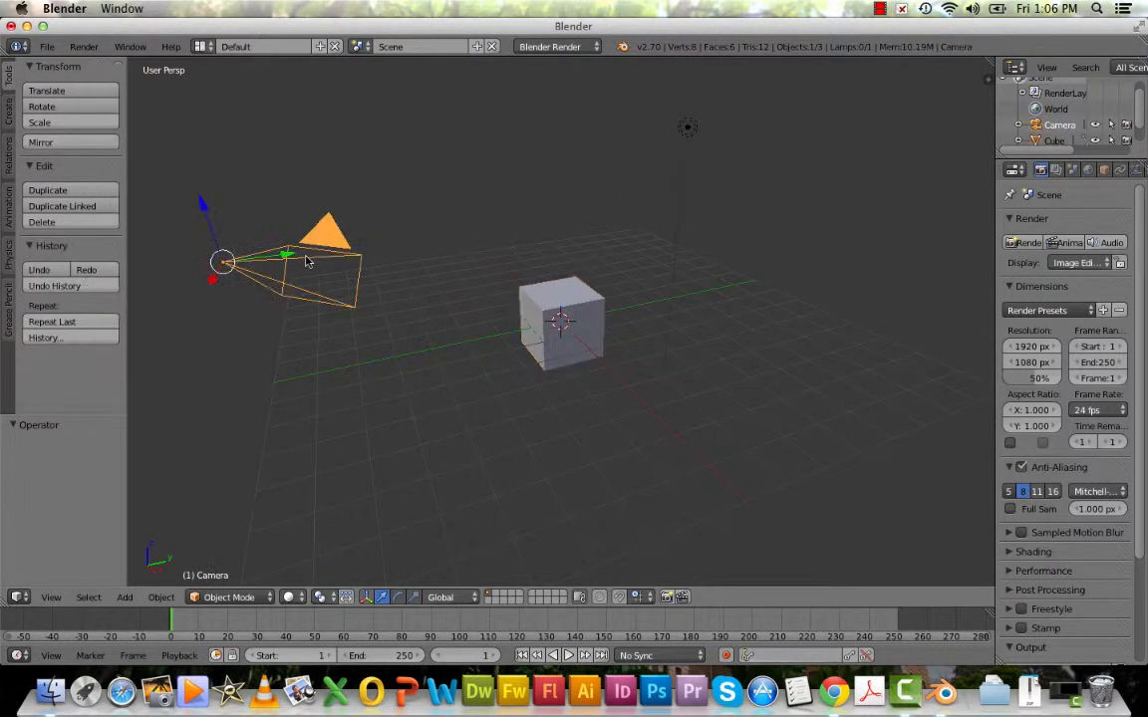
pyautogui.rightClick(549, 315)
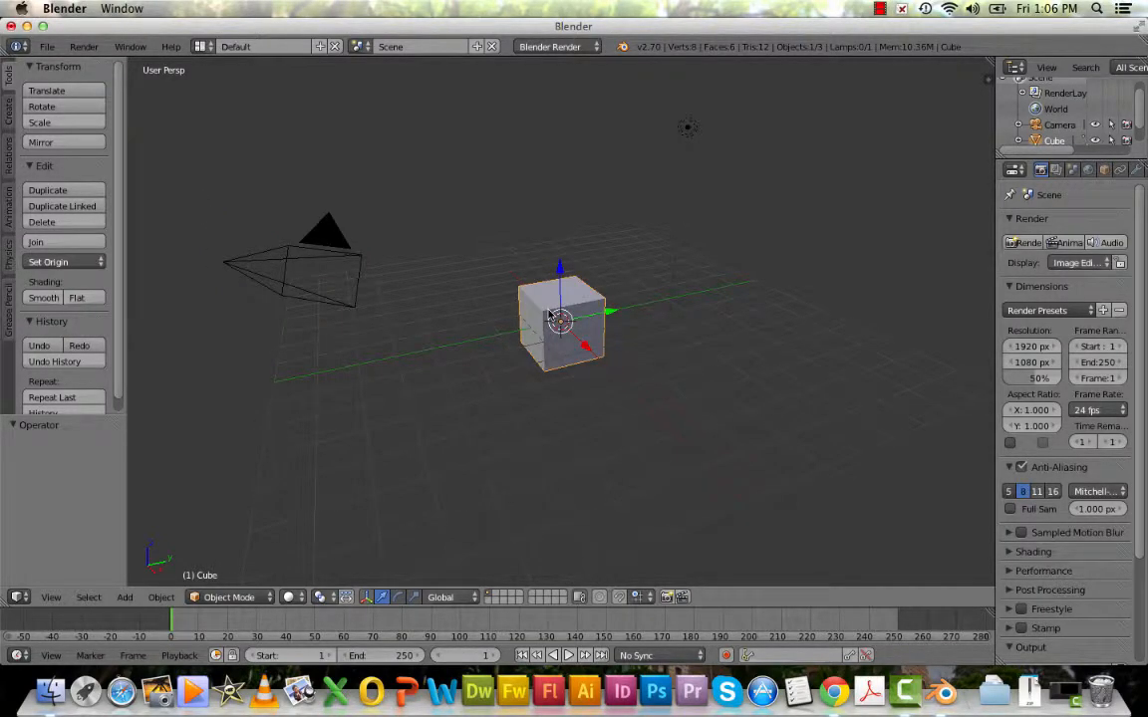
# Select the lamp and add the cube to the selection with a box selection.
pyautogui.rightClick(687, 126)
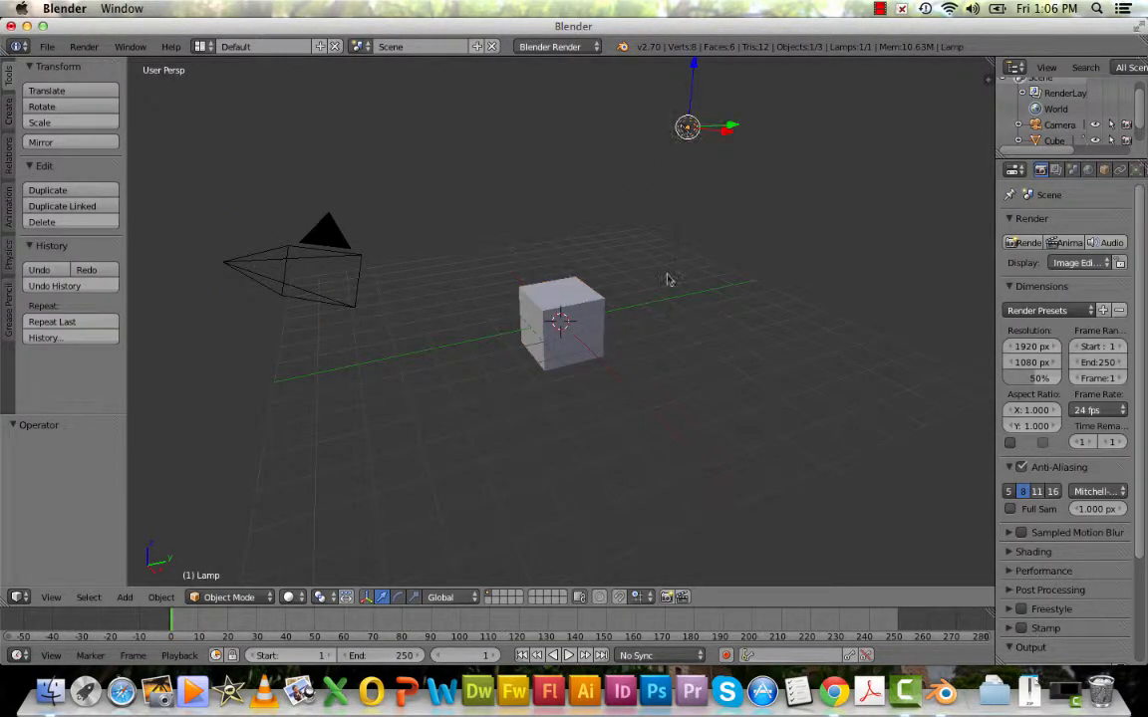
pyautogui.press('b')
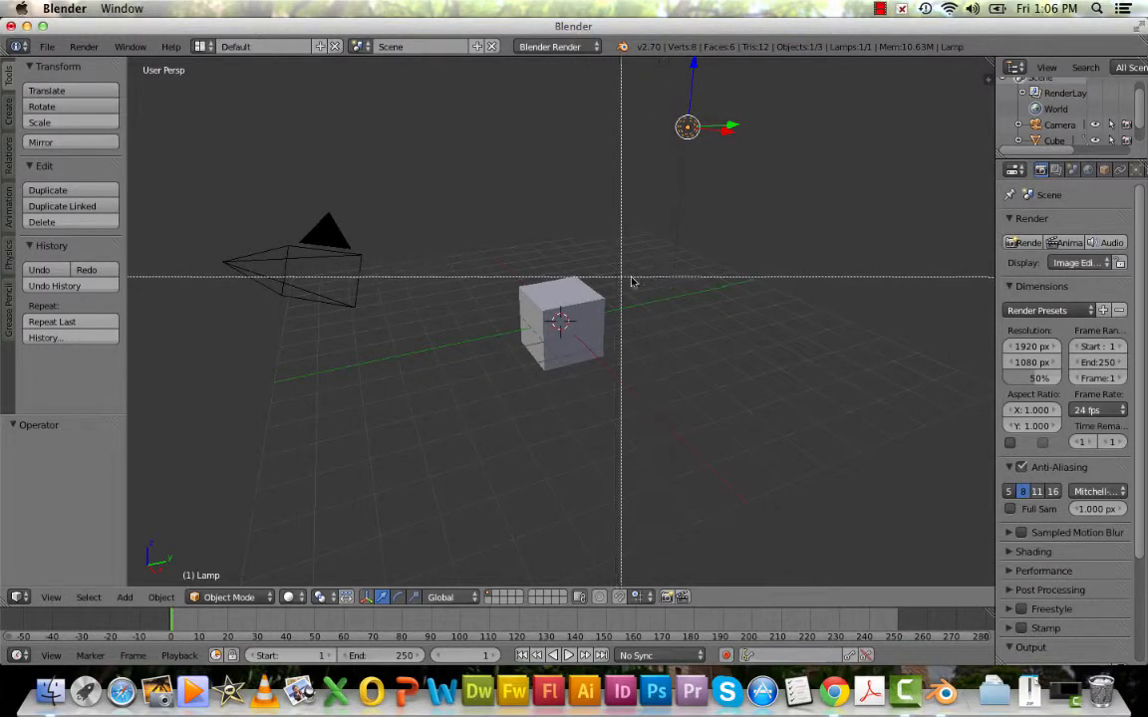
pyautogui.moveTo(543, 258); pyautogui.dragTo(589, 287)
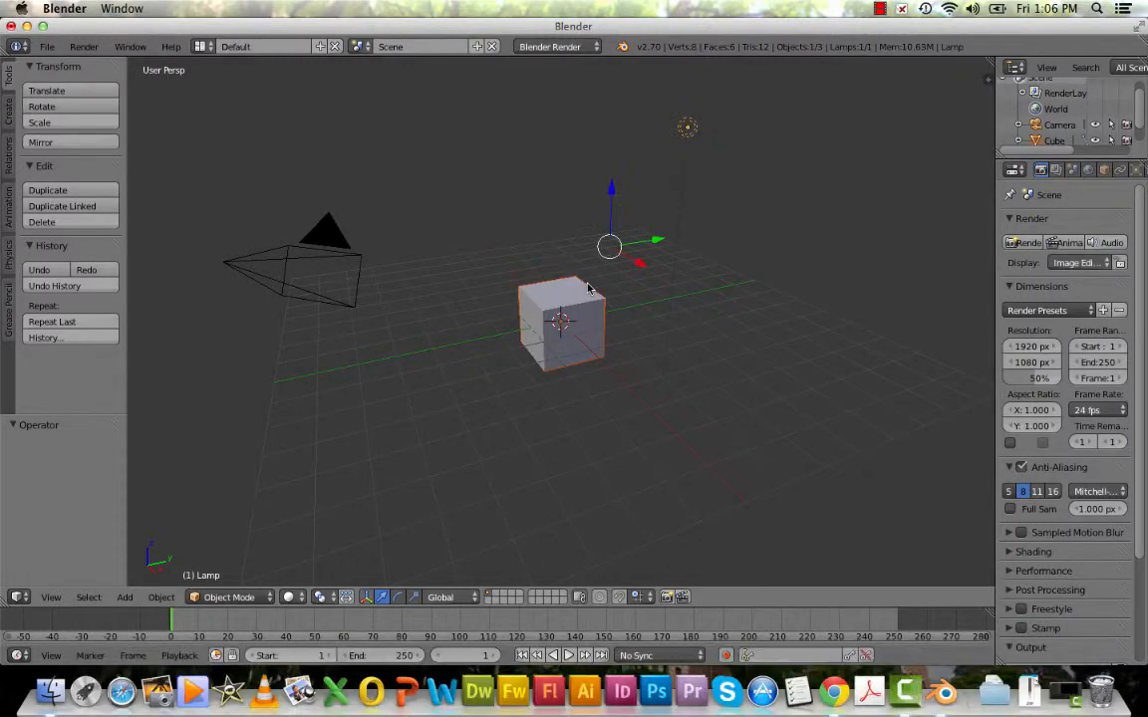
# Select only the cube and add the lamp to the selection with Circle Select.
pyautogui.rightClick(545, 311)
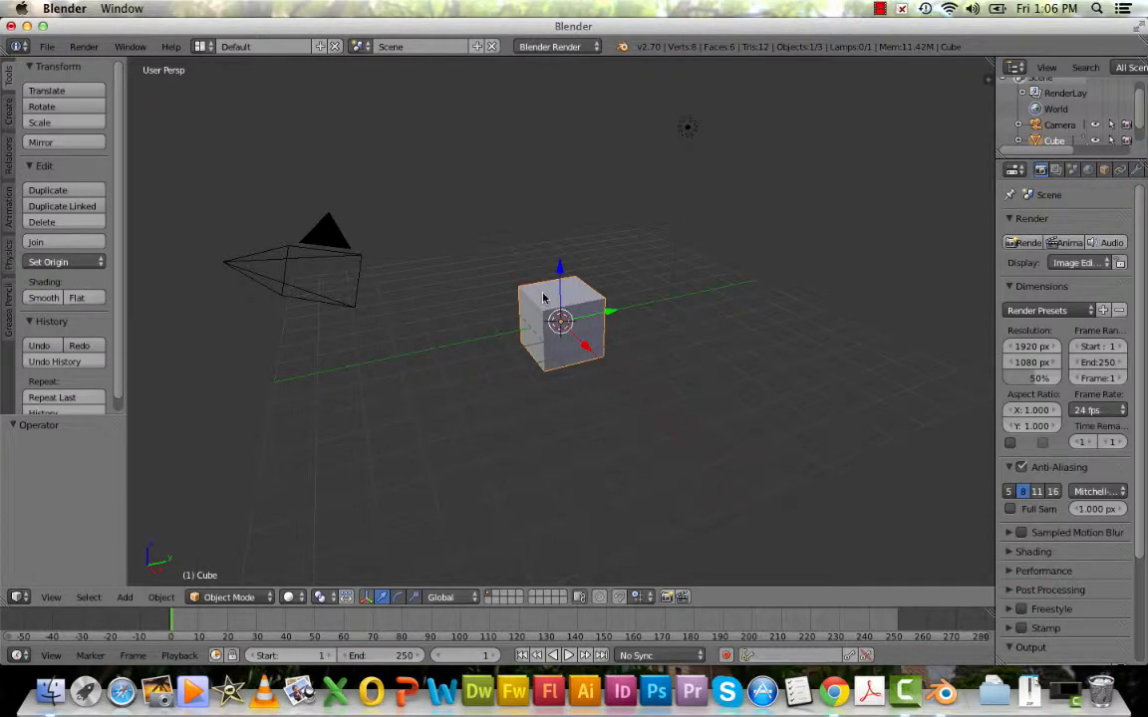
pyautogui.press('c')
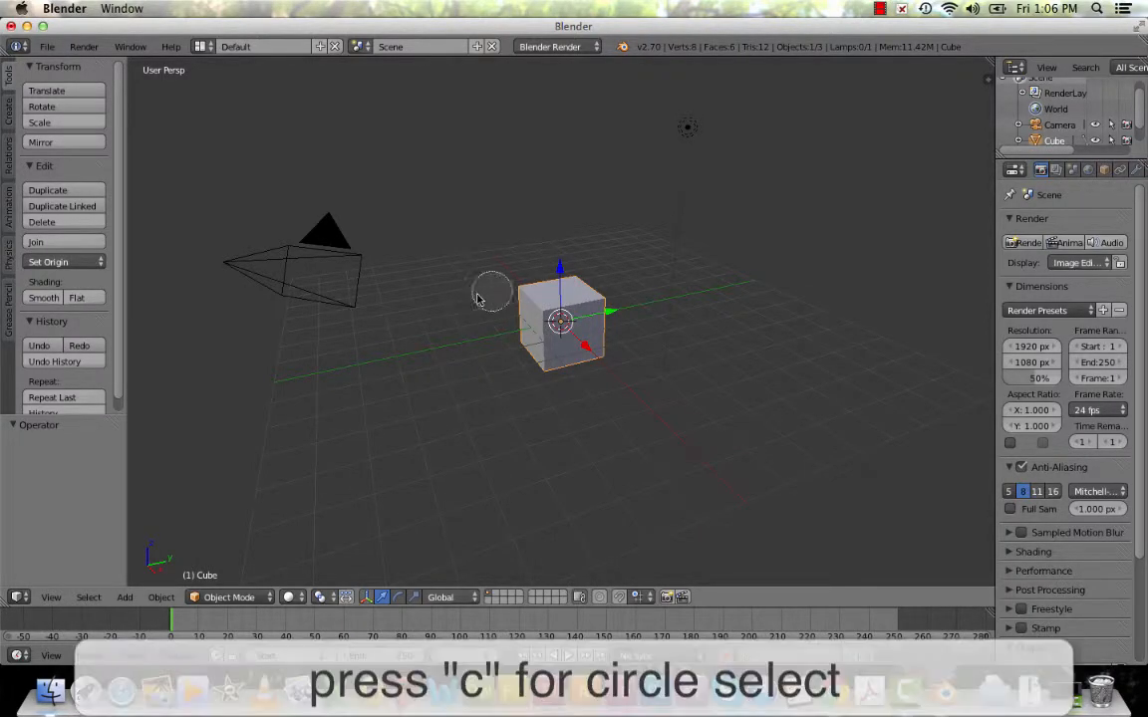
pyautogui.click(689, 128)
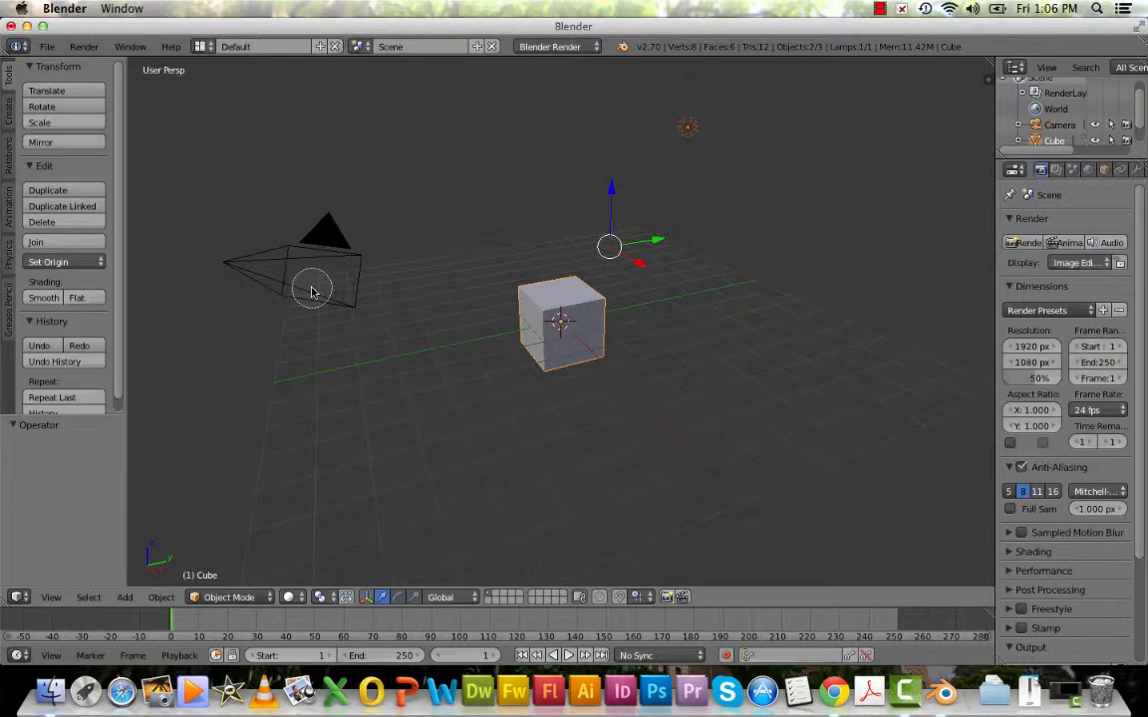
pyautogui.press('Escape')
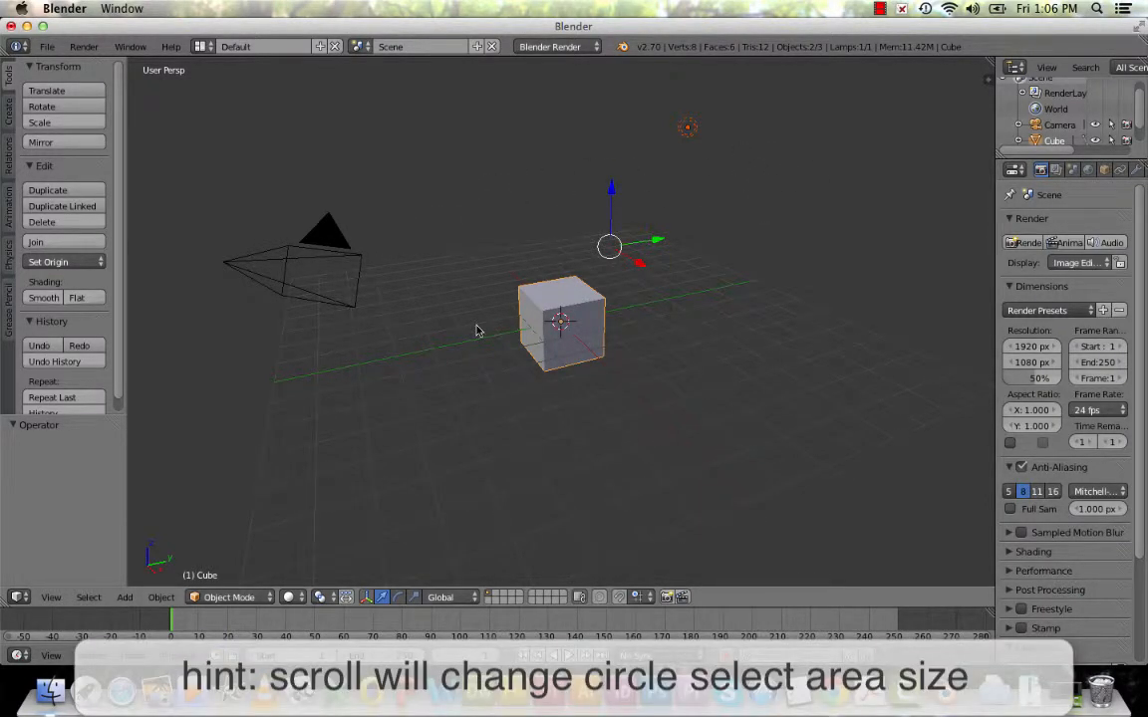
# Deselect everything, select all objects in the scene, and clear the selection again.
pyautogui.press('a')
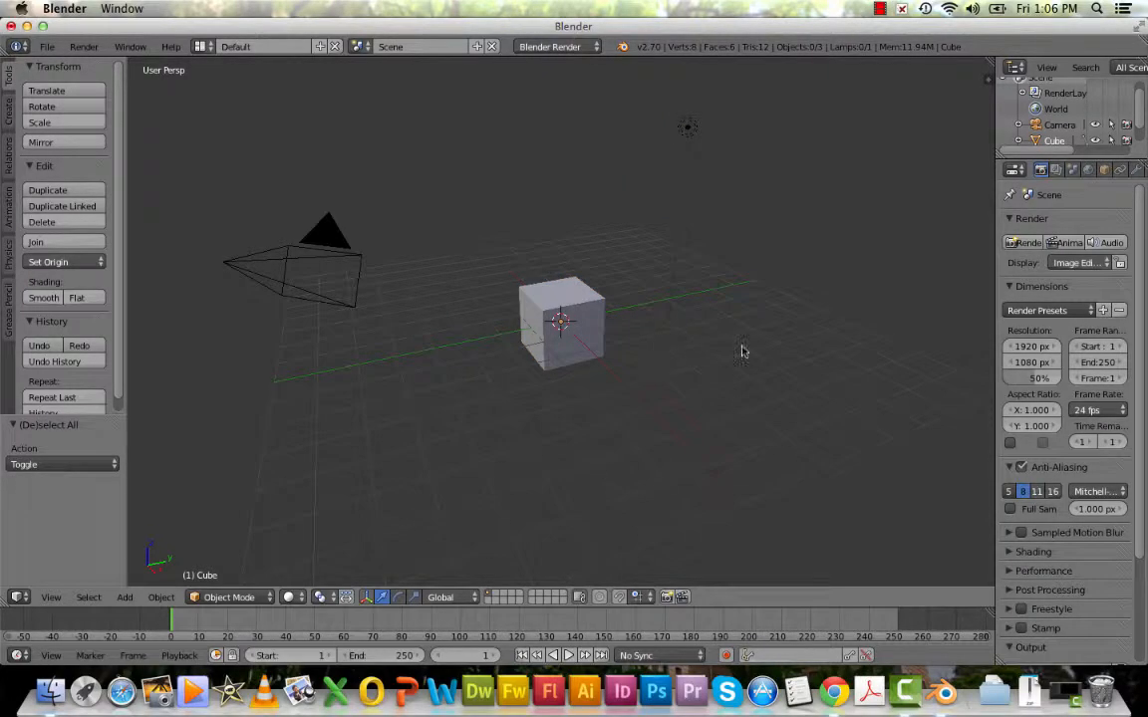
pyautogui.press('a')
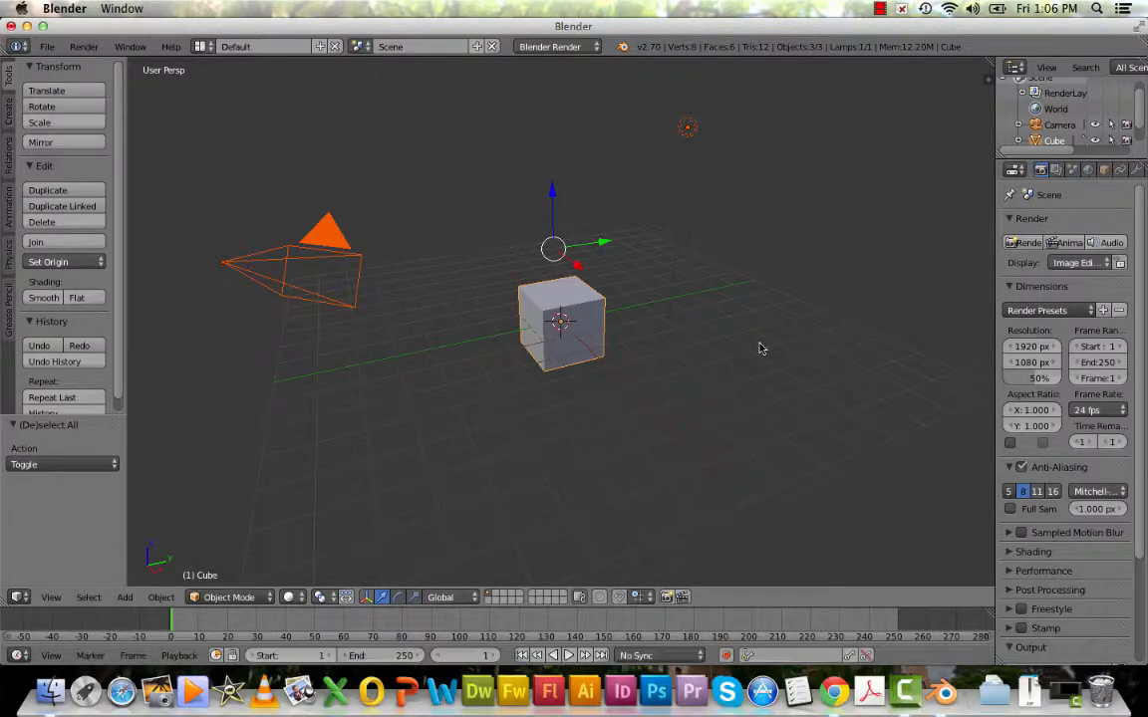
pyautogui.press('a')
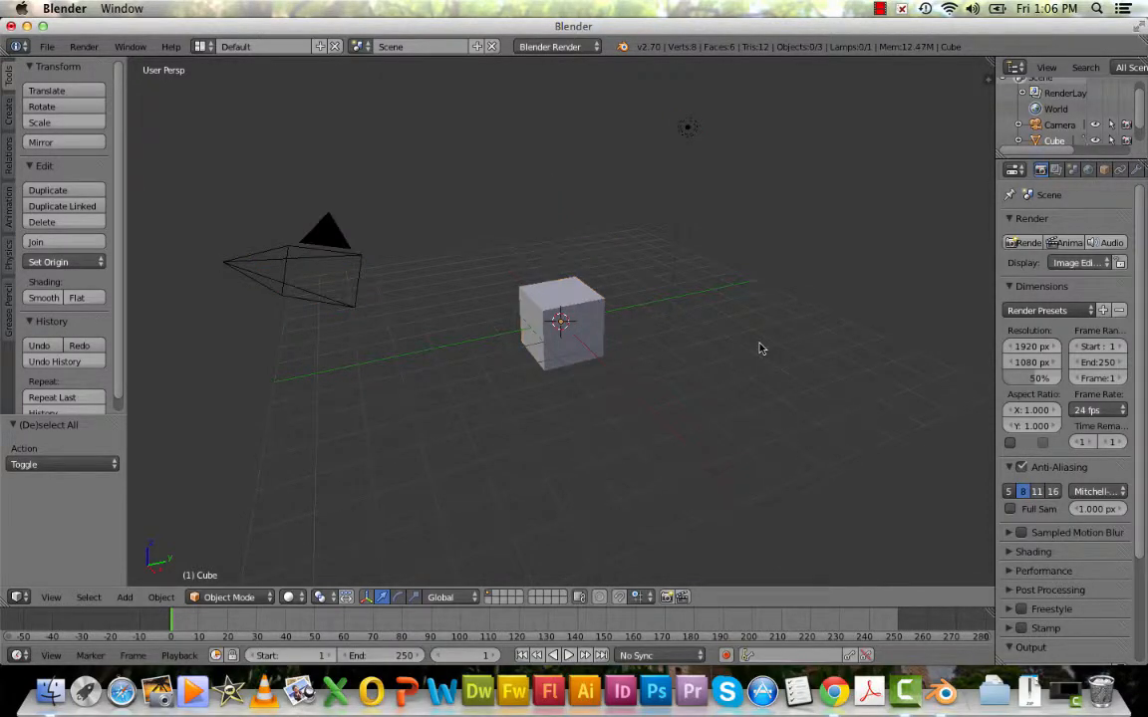
# Select the cube and move it up about 1.175 units along the global Z axis.
pyautogui.rightClick(588, 309)
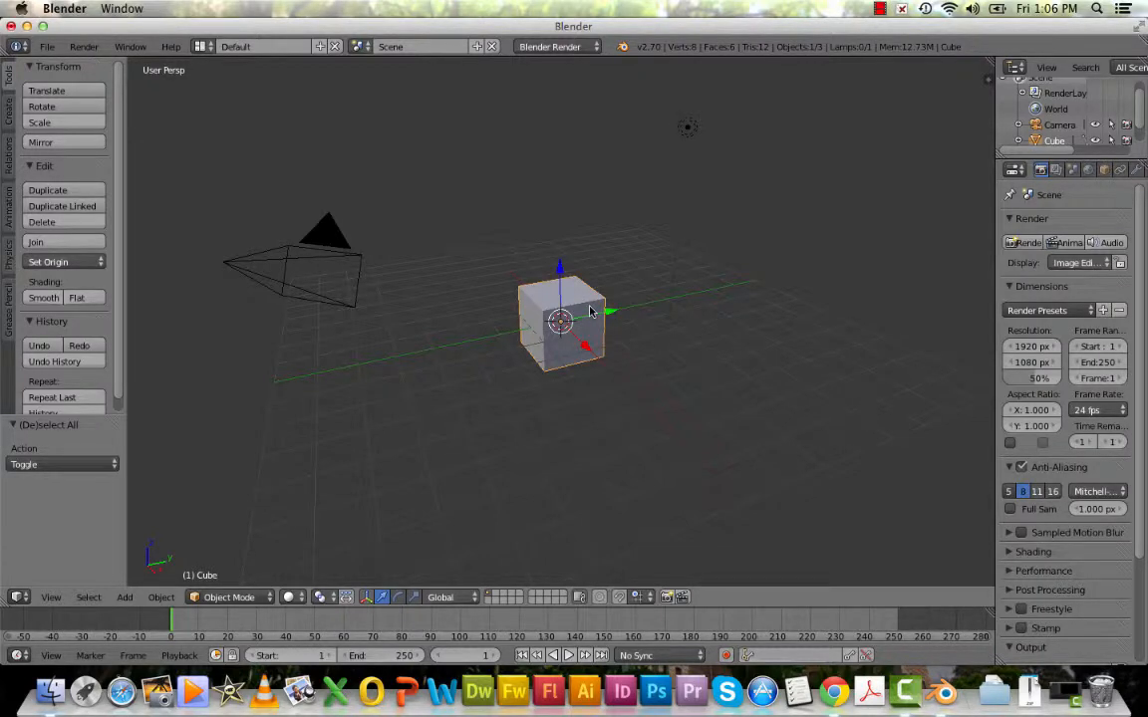
pyautogui.press('g')
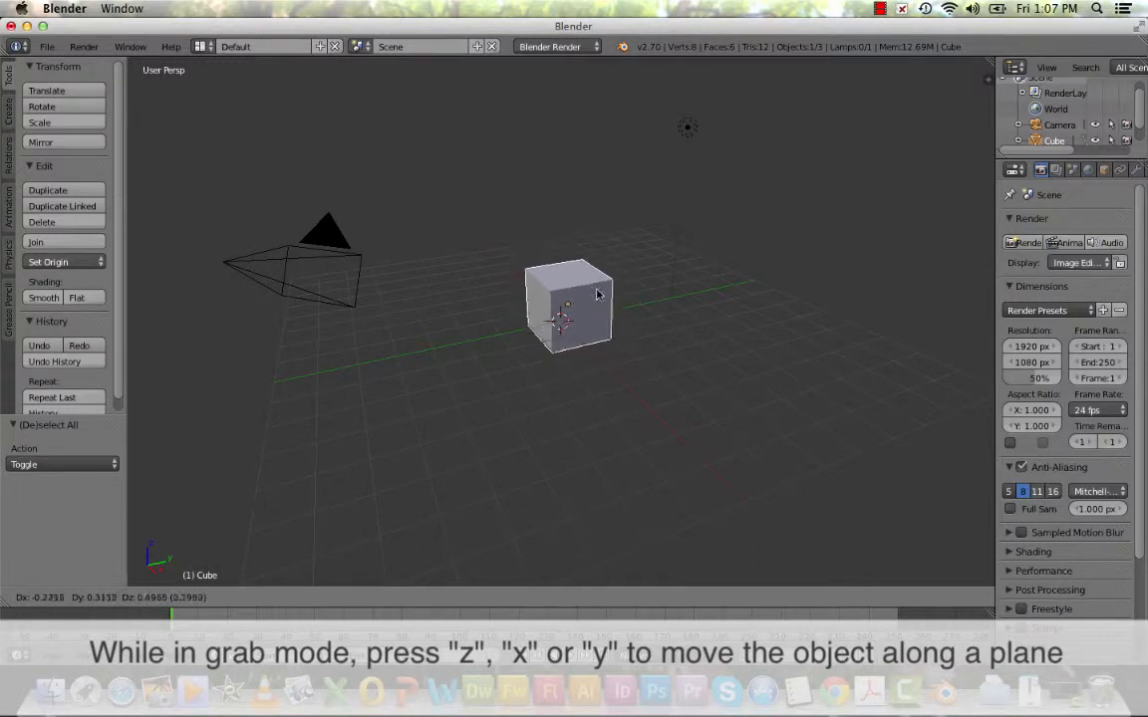
pyautogui.press('z')
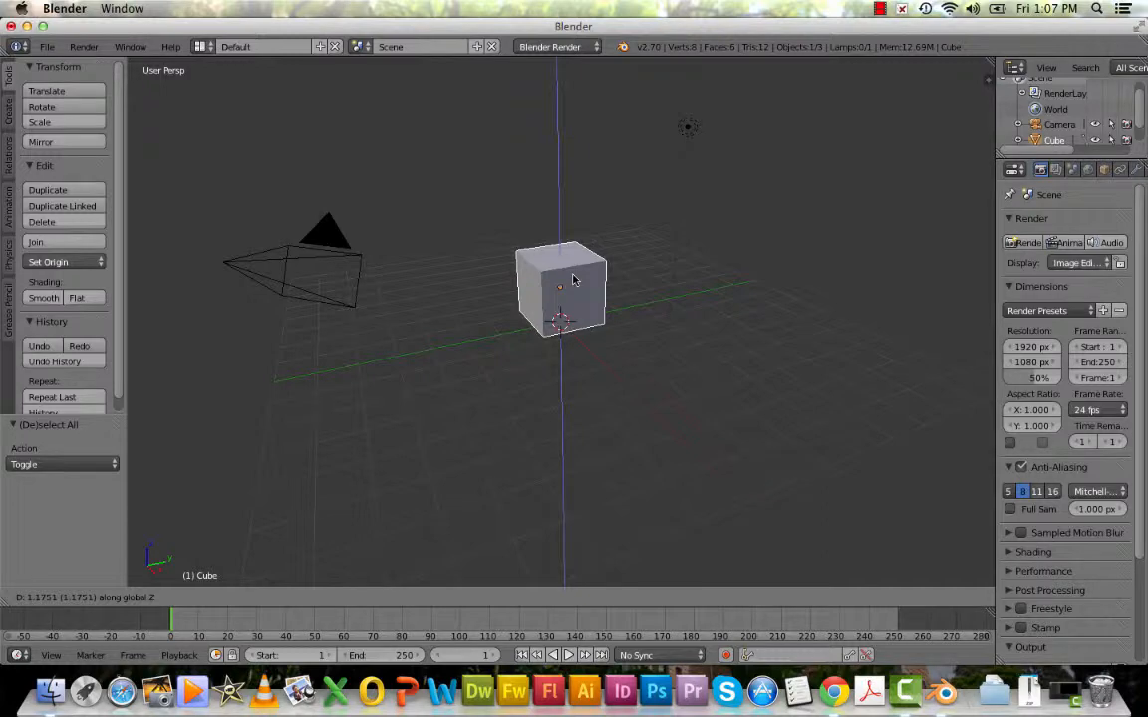
pyautogui.click(573, 280)
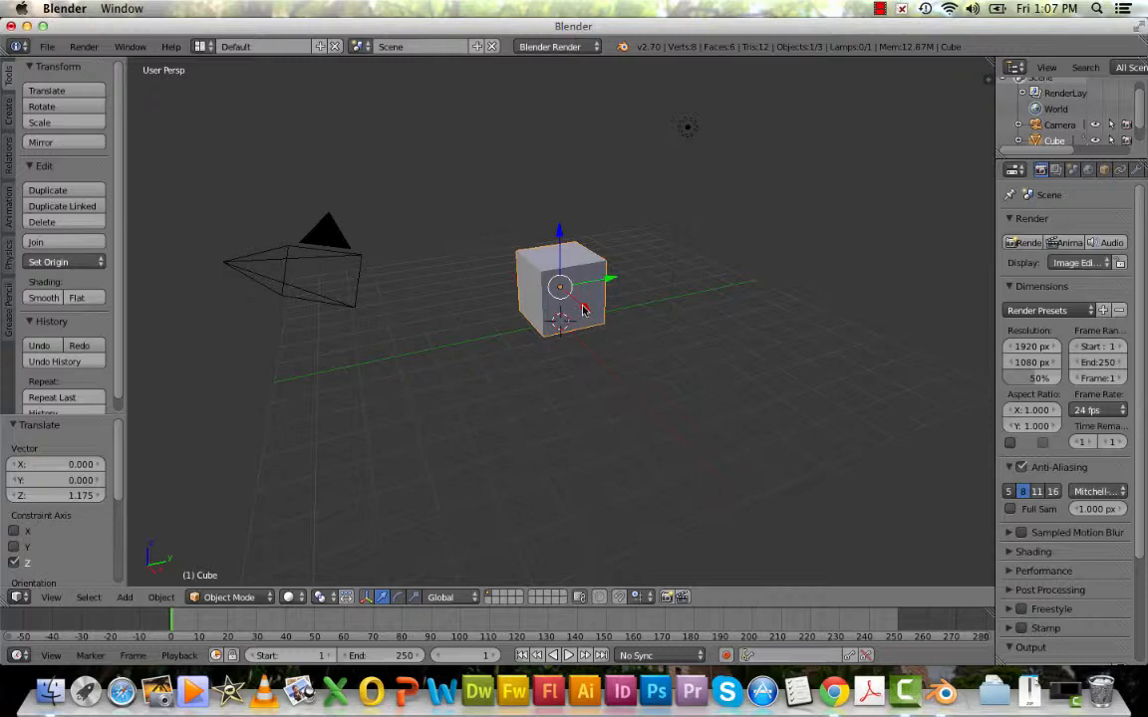
# Move the cube about 1.97 units along the global Y axis.
pyautogui.press('g')
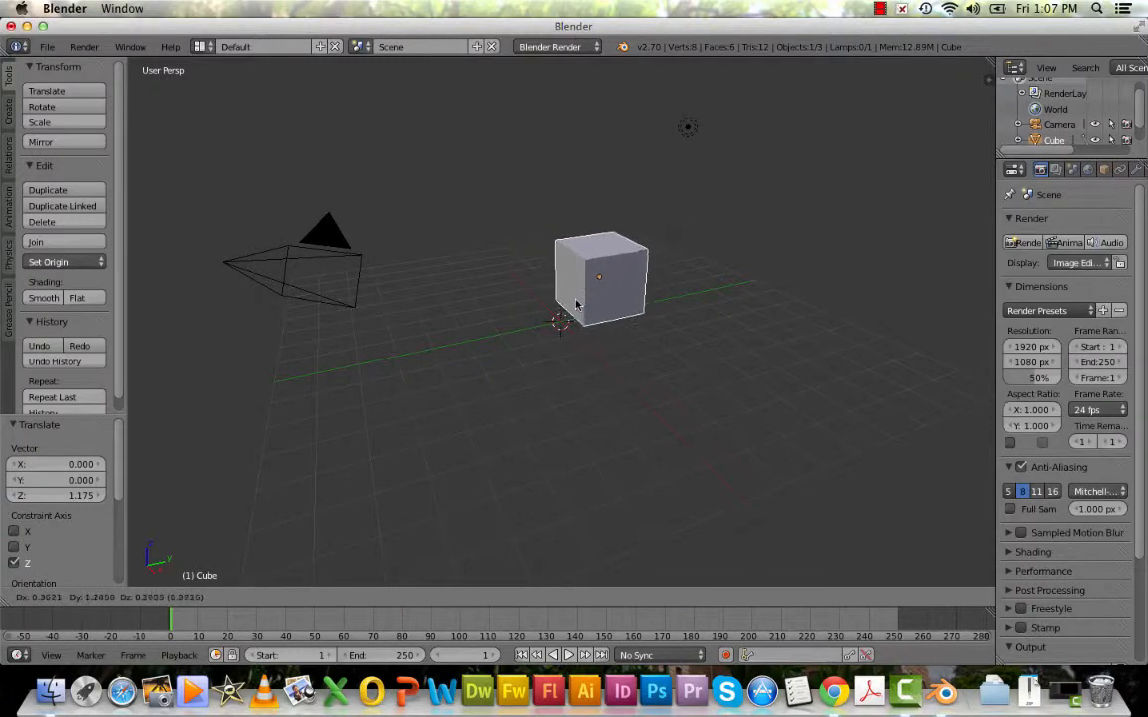
pyautogui.press('Escape')
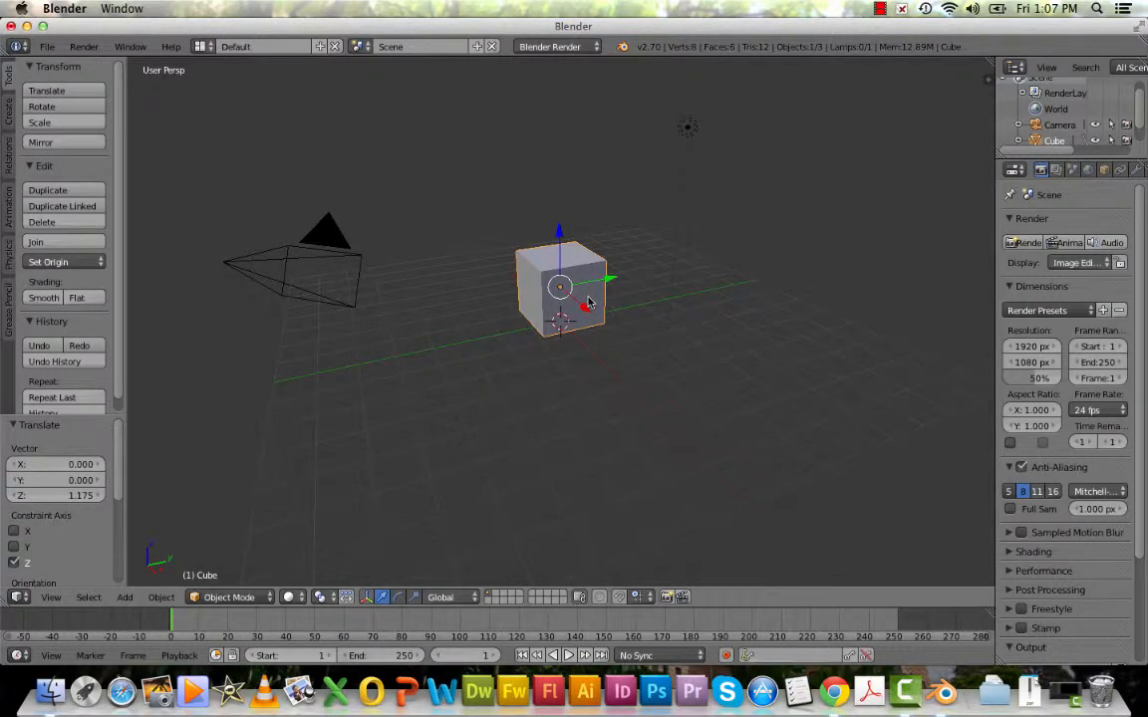
pyautogui.press('g')
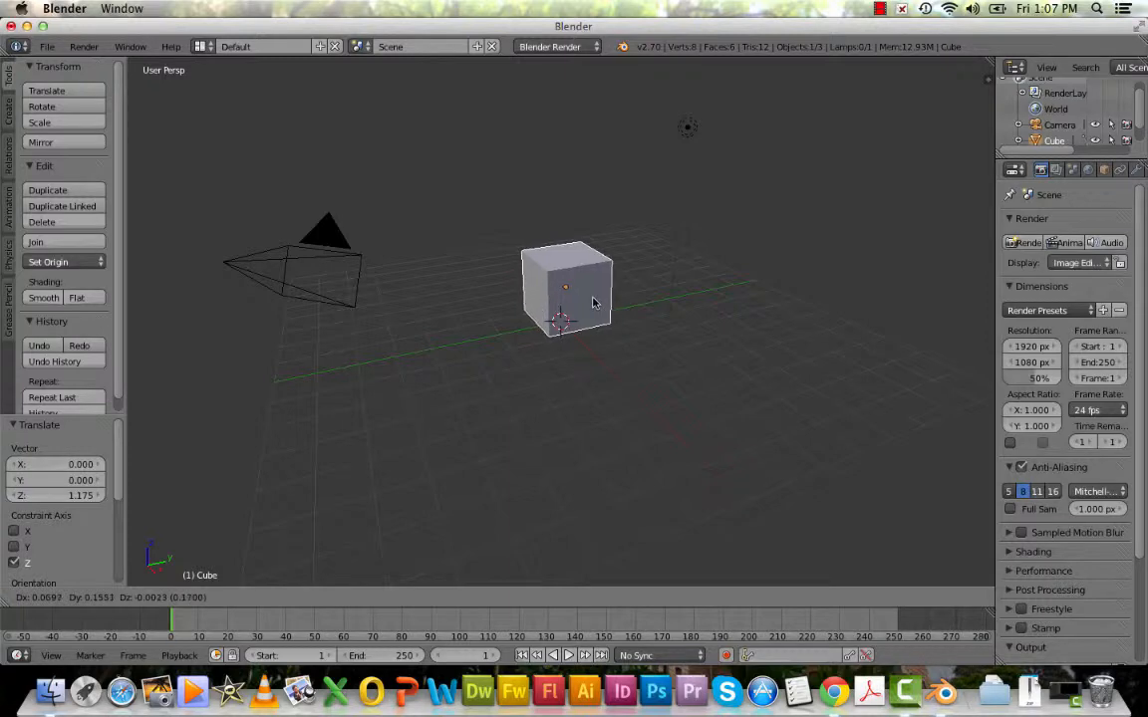
pyautogui.press('y')
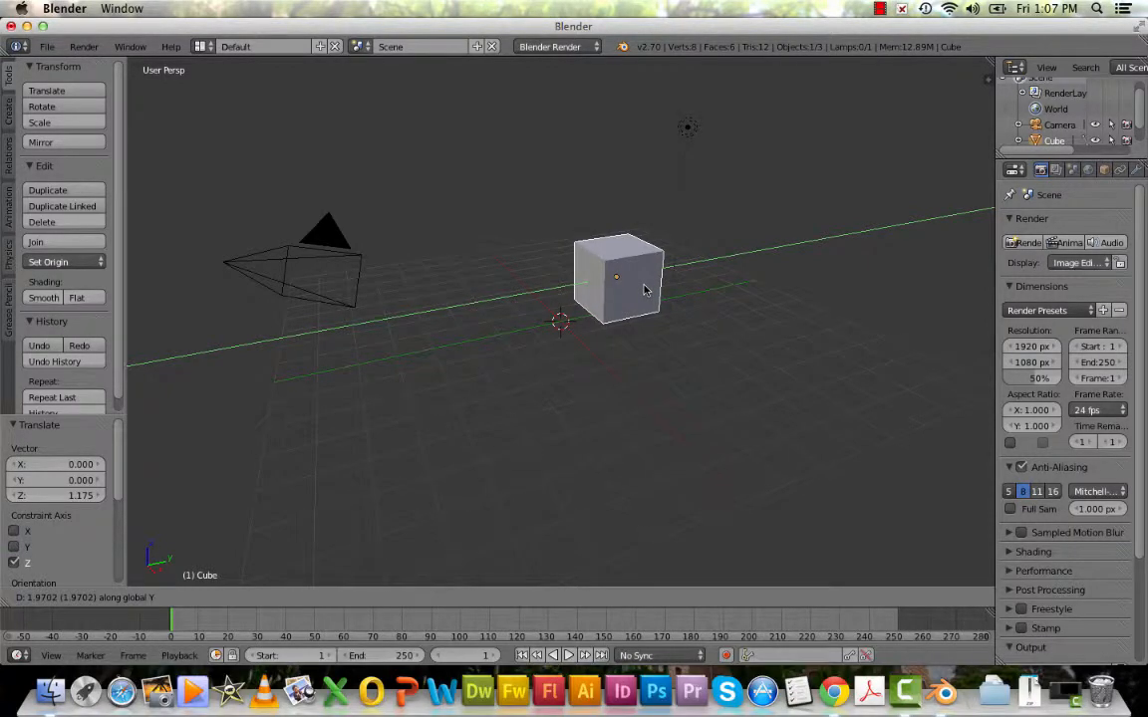
pyautogui.click(645, 289)
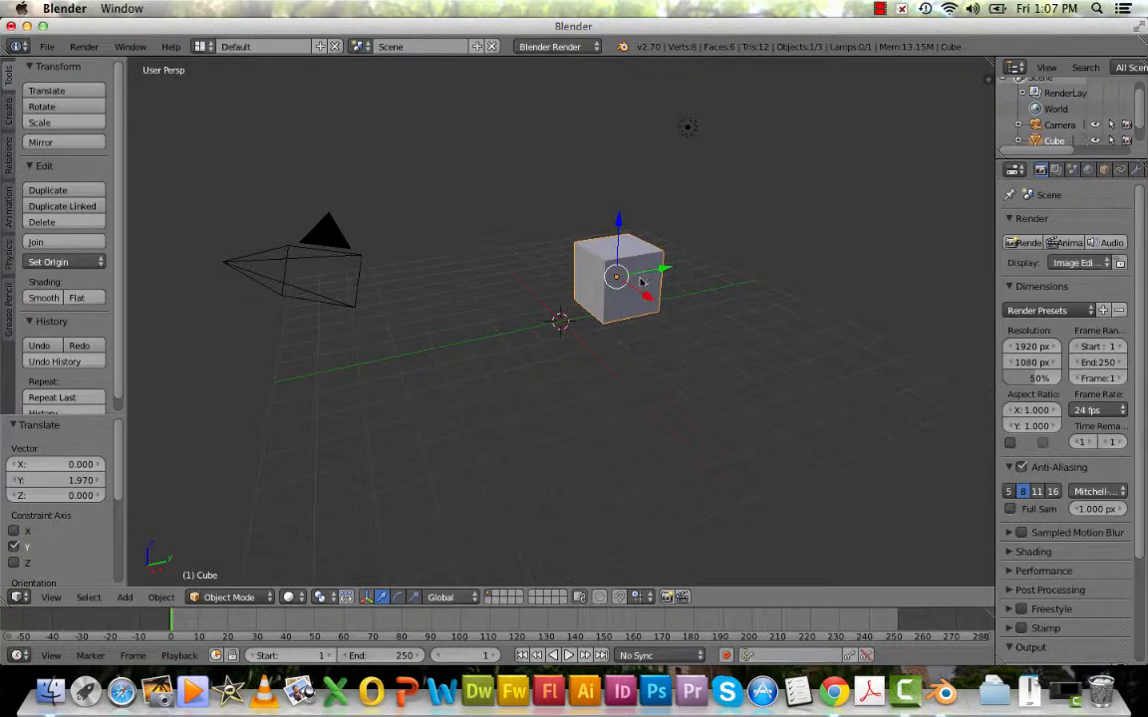
# Add a plane mesh at the scene origin and scale it by a factor of 4.
pyautogui.click(9, 113)
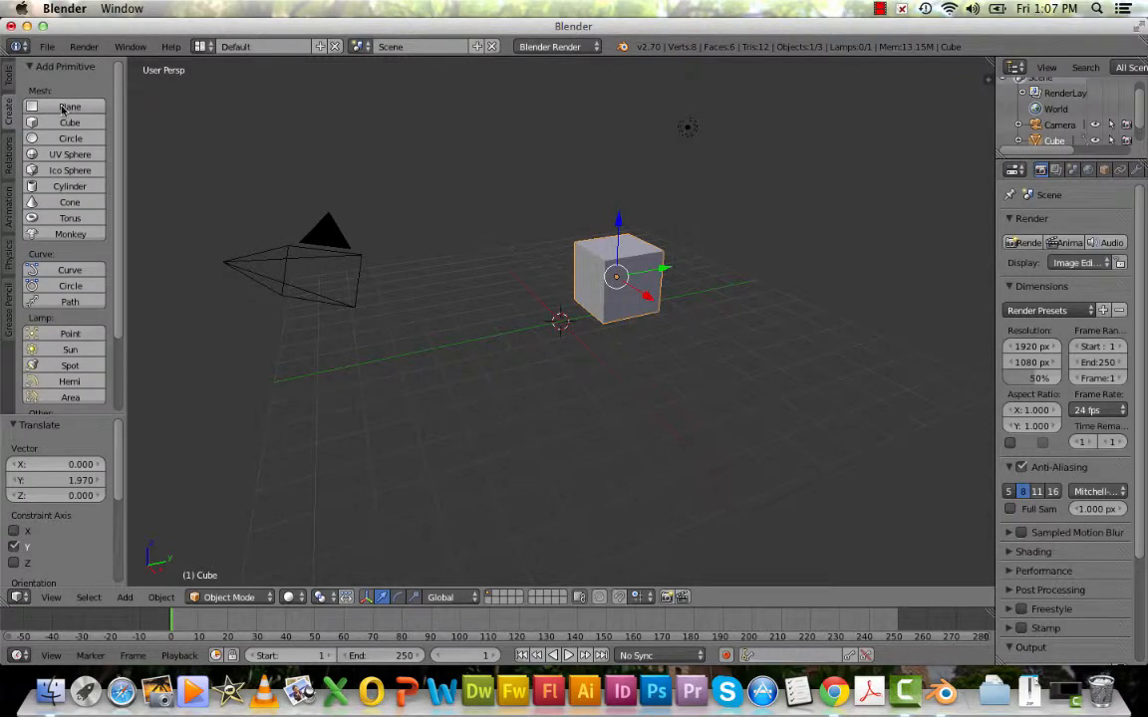
pyautogui.click(66, 106)
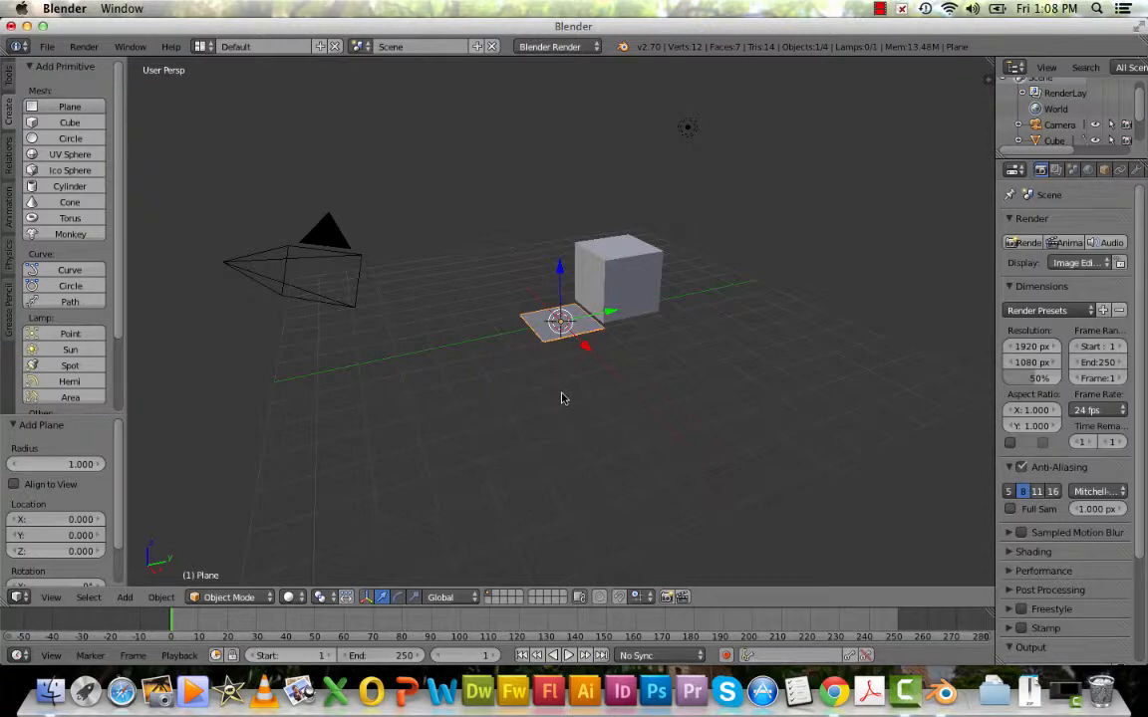
pyautogui.moveTo(566, 403); pyautogui.dragTo(549, 426, button='middle')
pyautogui.scroll(-2, 566, 398)
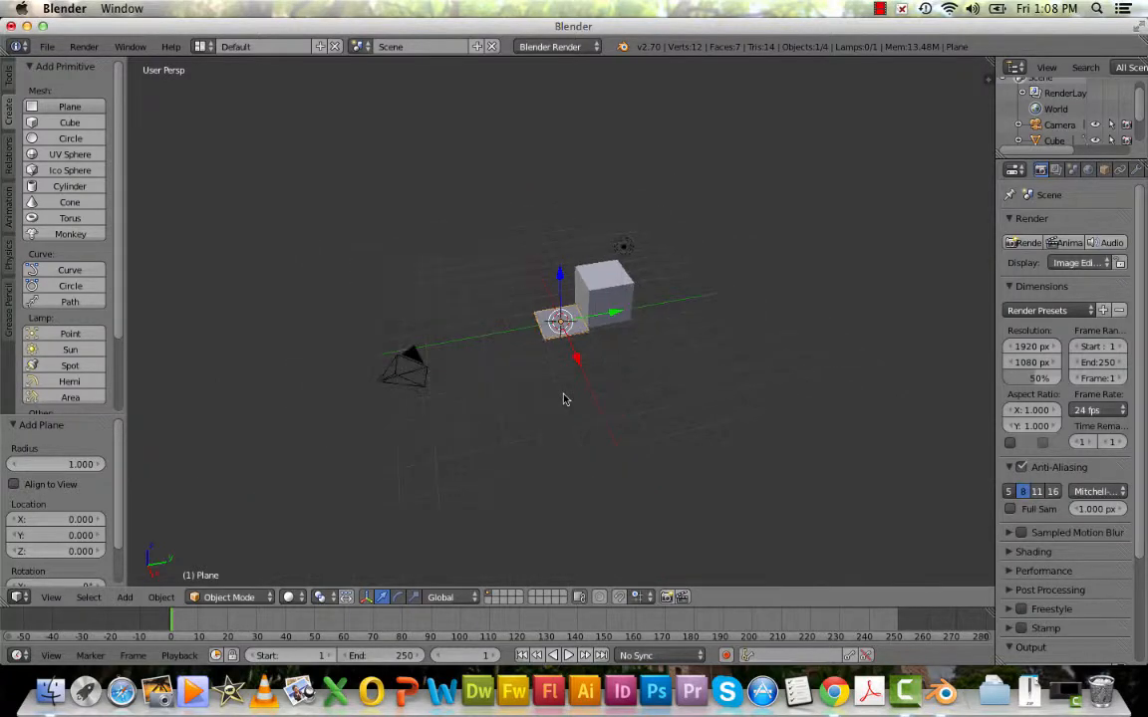
pyautogui.scroll(5, 564, 397)
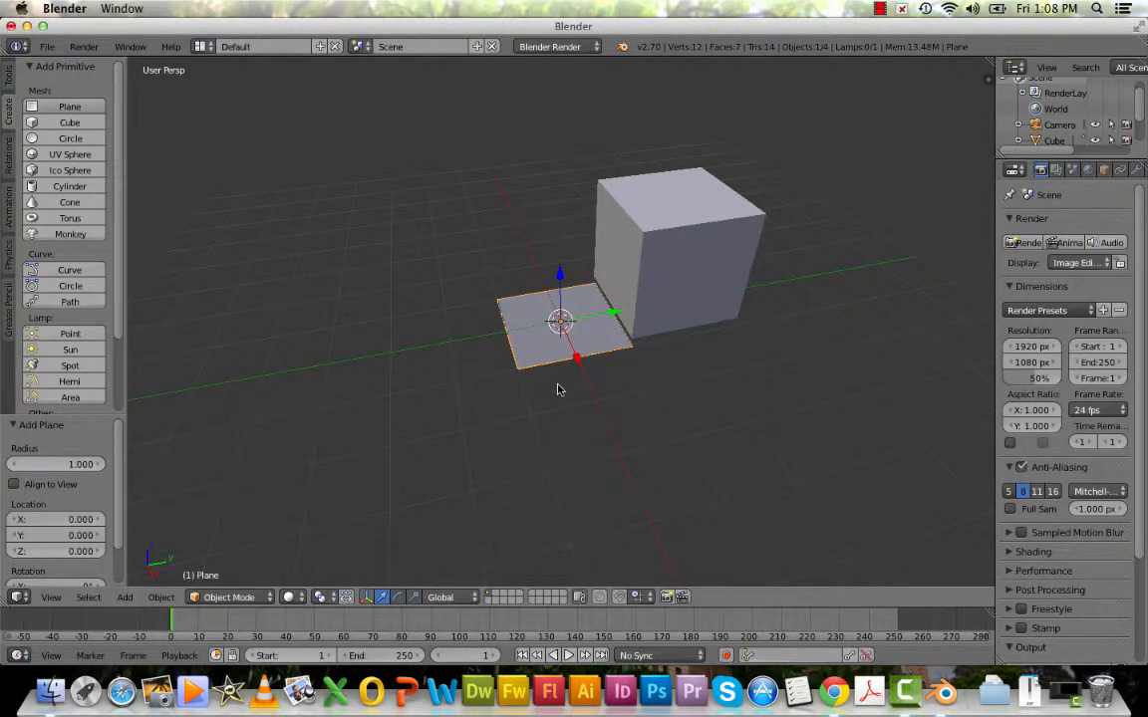
pyautogui.press('s')
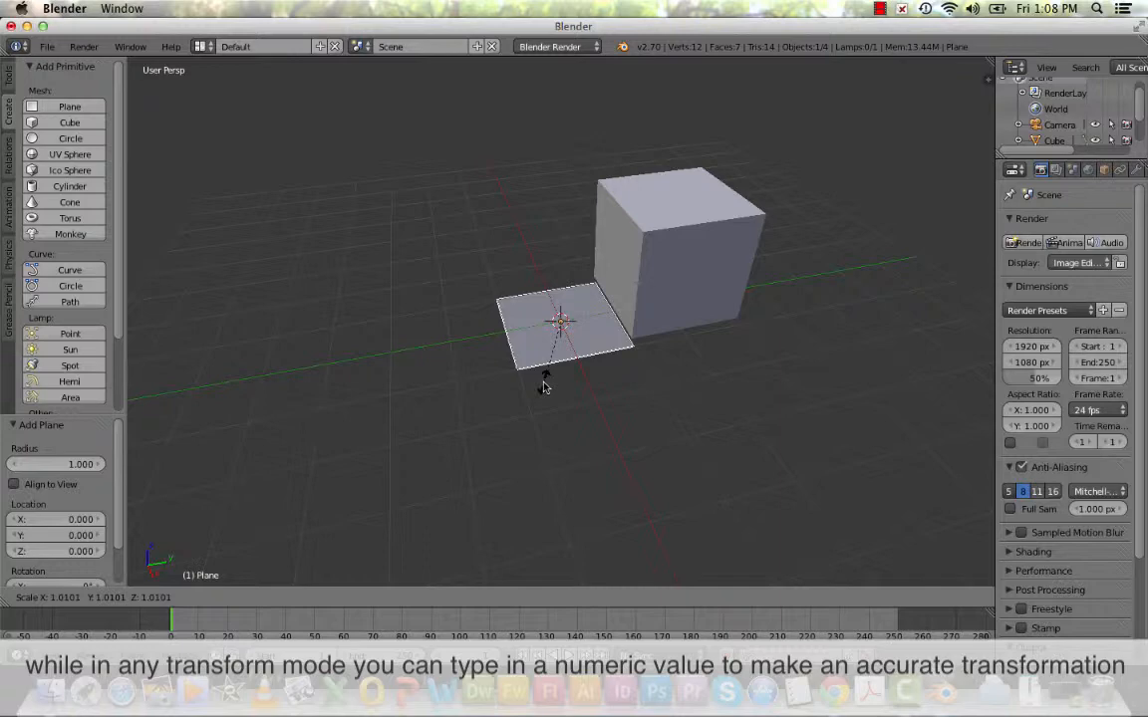
pyautogui.write('4')
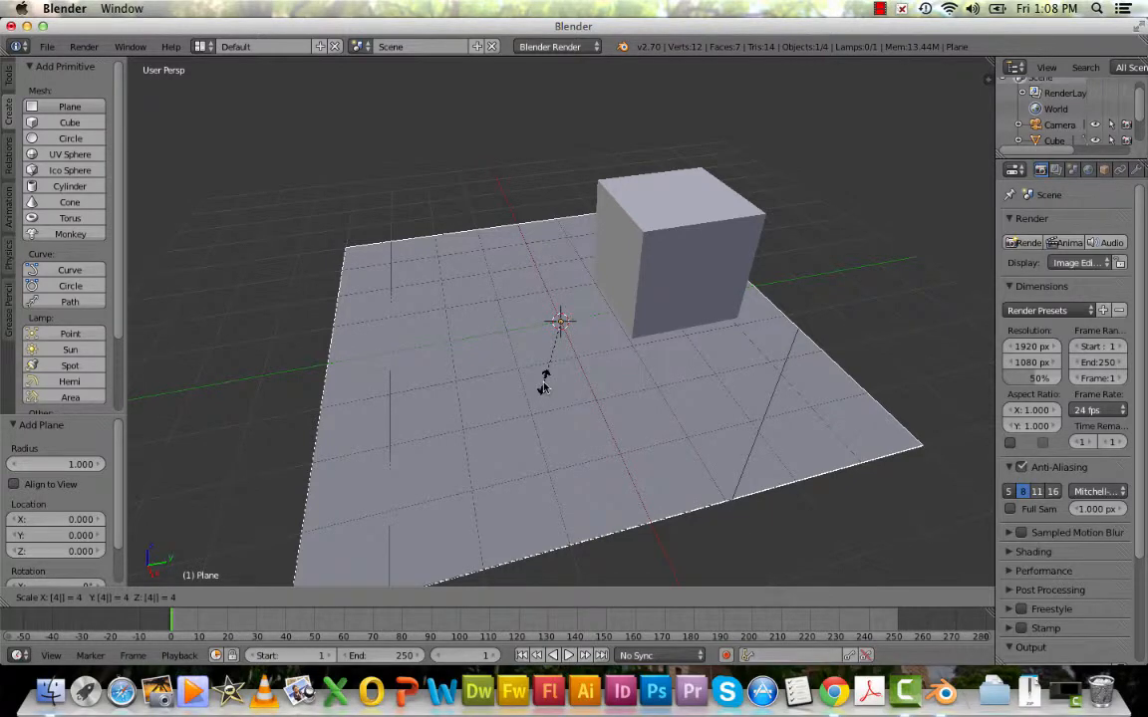
pyautogui.press('Return')
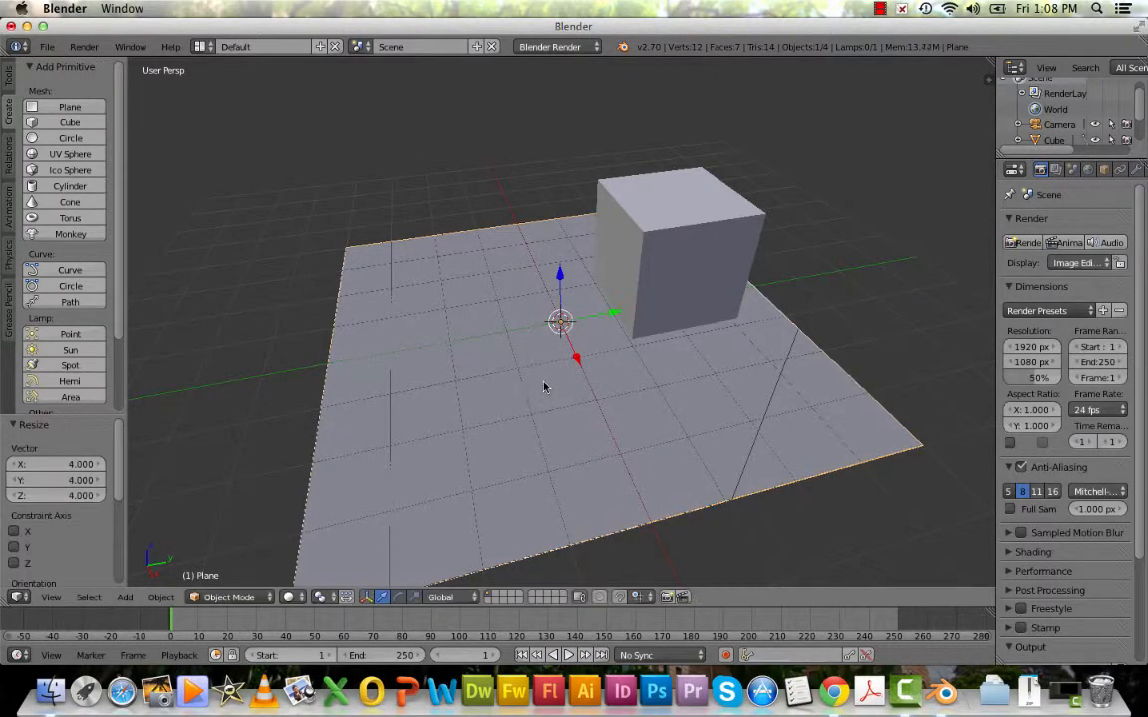
# Add a torus mesh at the scene origin and raise it about 0.64 units along the global Z axis.
pyautogui.moveTo(603, 484); pyautogui.dragTo(630, 483, button='middle')
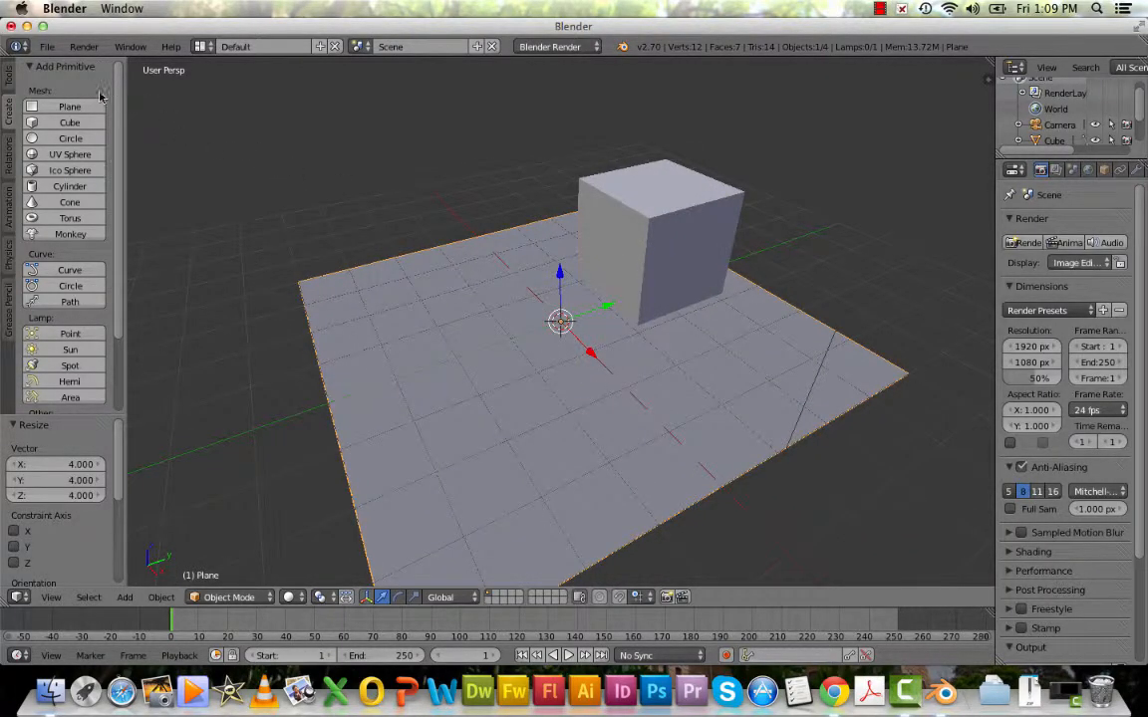
pyautogui.click(70, 221)
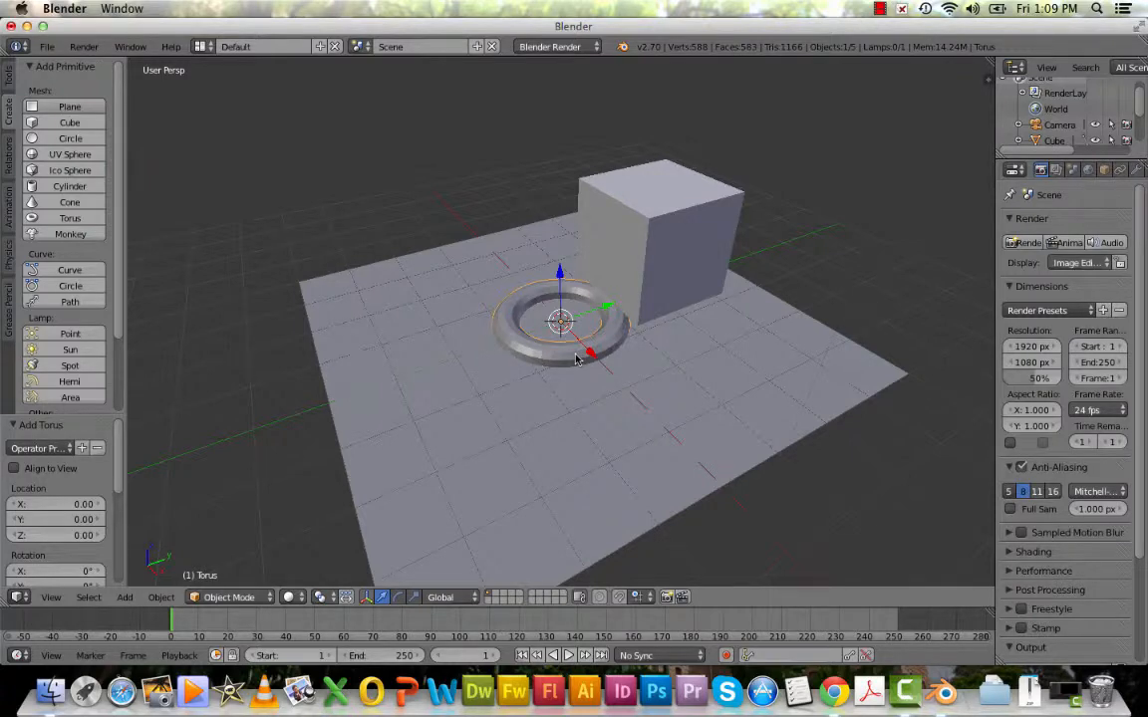
pyautogui.press('g')
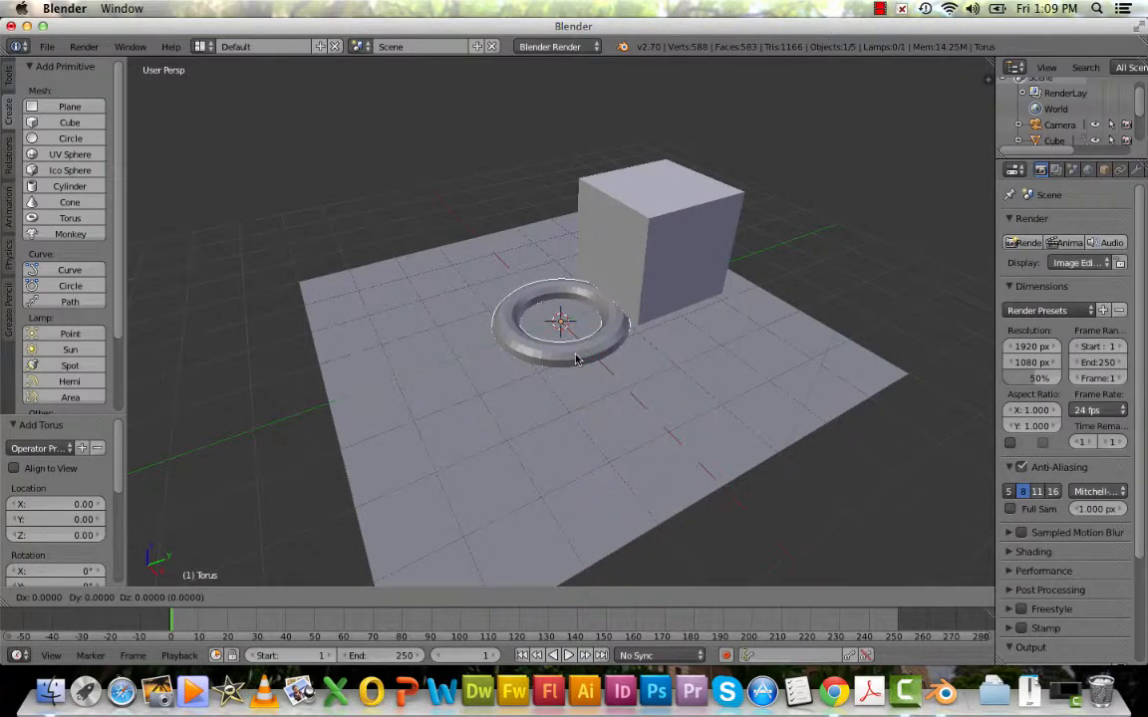
pyautogui.press('z')
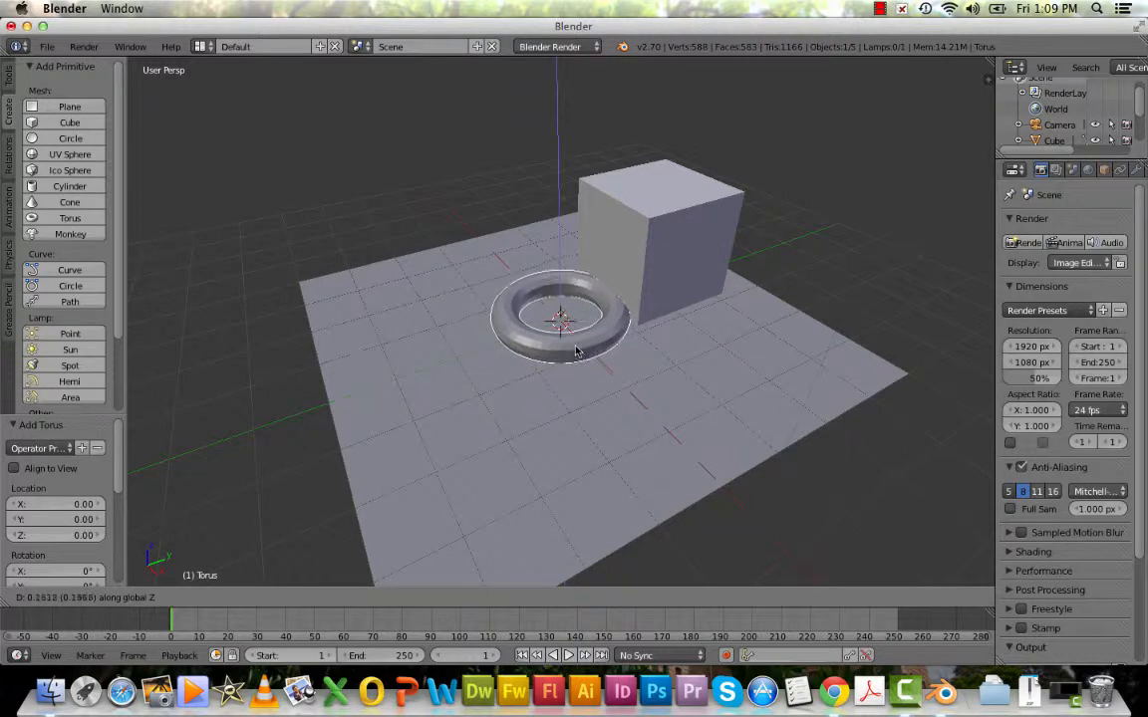
pyautogui.click(576, 330)
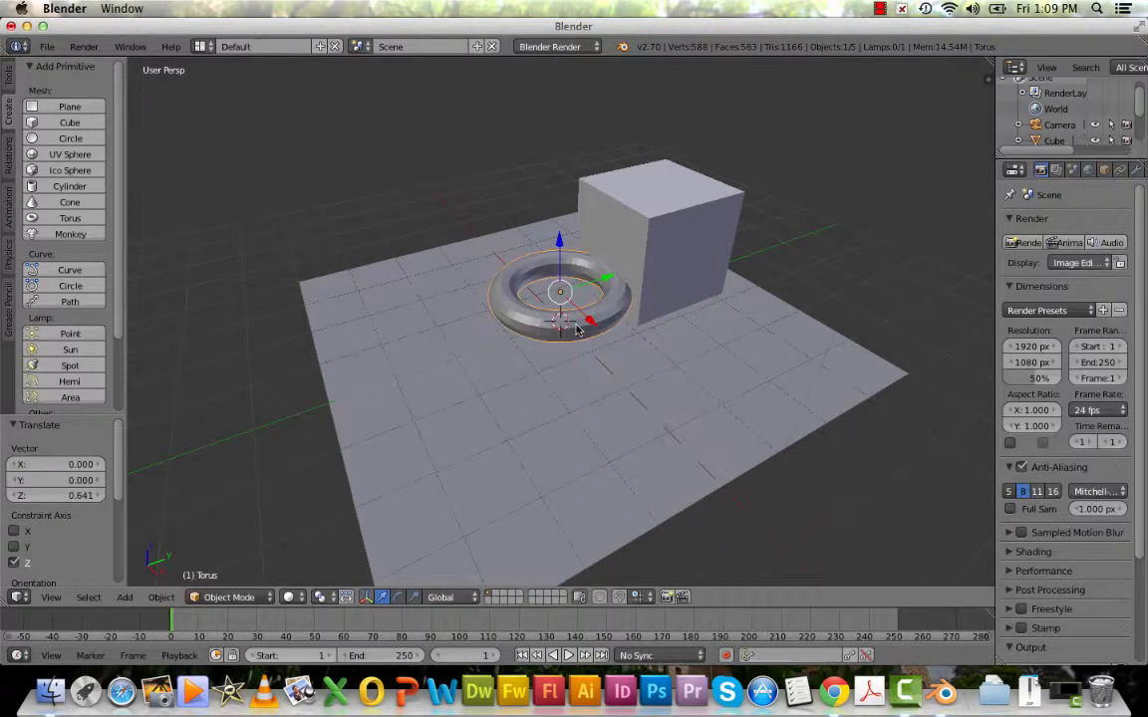
# Move the torus about 1.78 units along the global X axis and about -1.16 units along the global Y axis.
pyautogui.press('x')
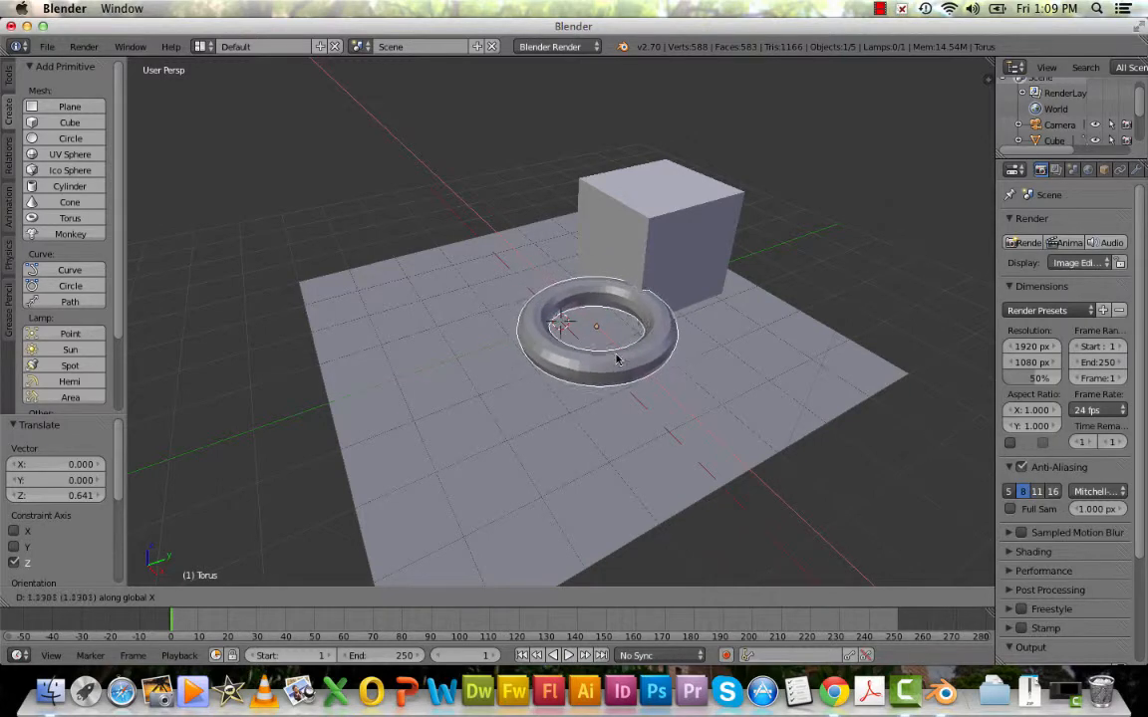
pyautogui.click(642, 381)
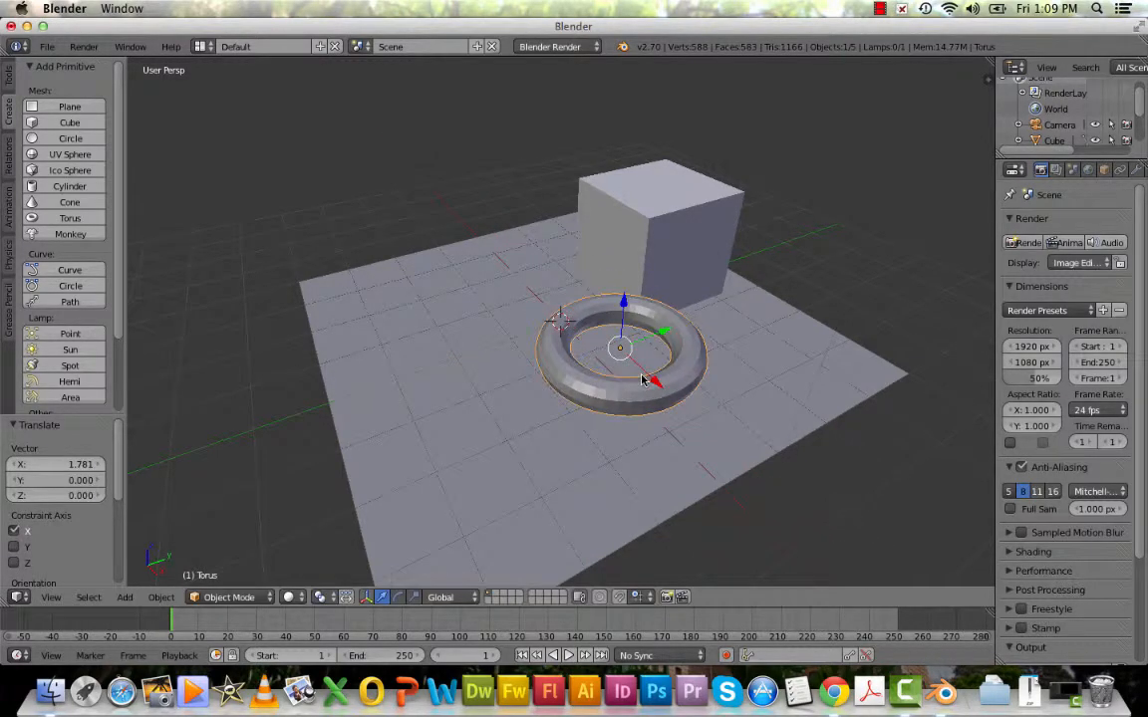
pyautogui.press('g')
pyautogui.press('y')
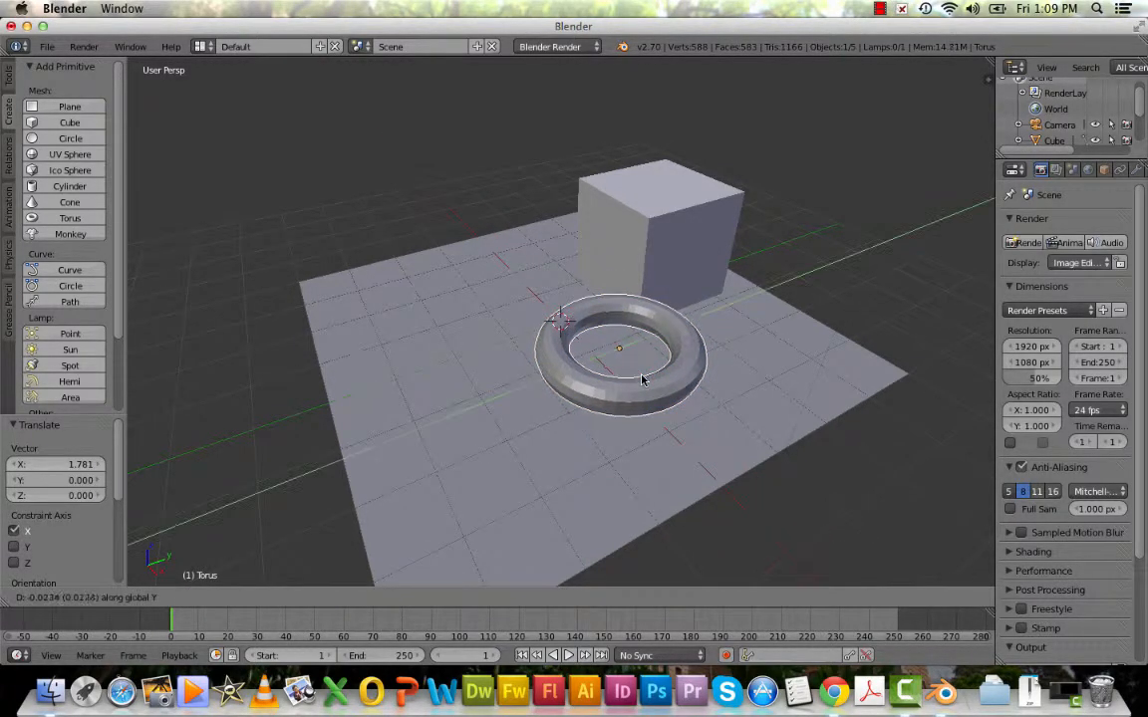
pyautogui.click(571, 399)
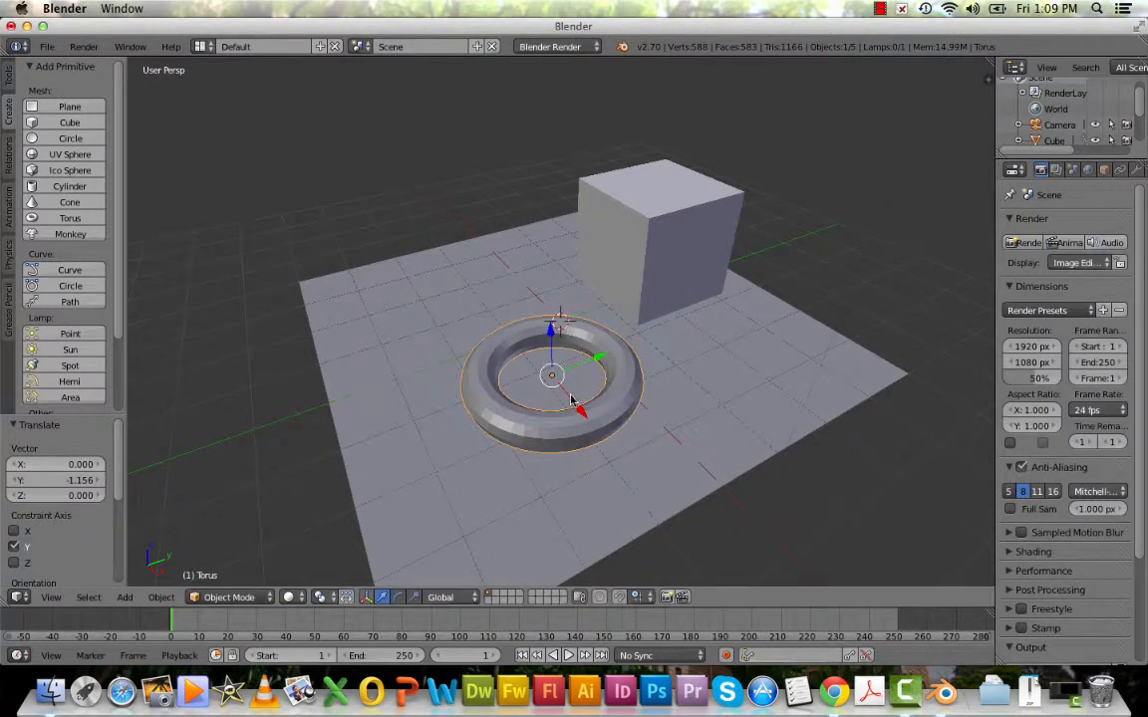
# In the front view, lower the torus about 0.32 units along the global Z axis towards the plane.
pyautogui.click(52, 597)
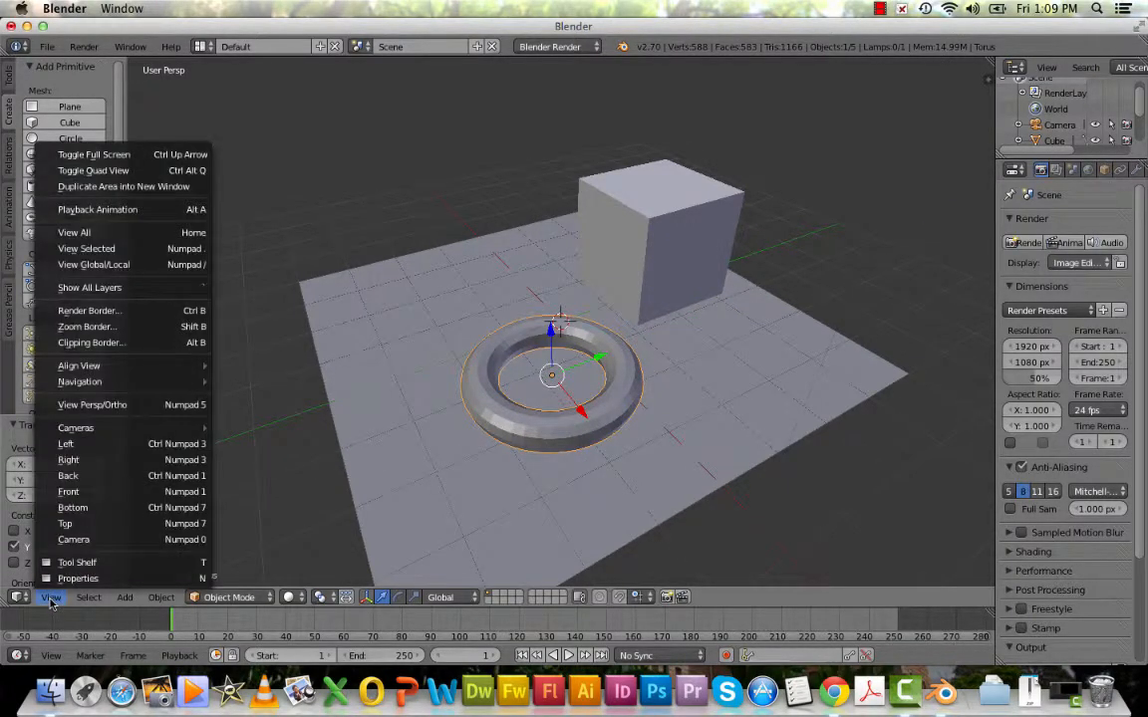
pyautogui.click(70, 493)
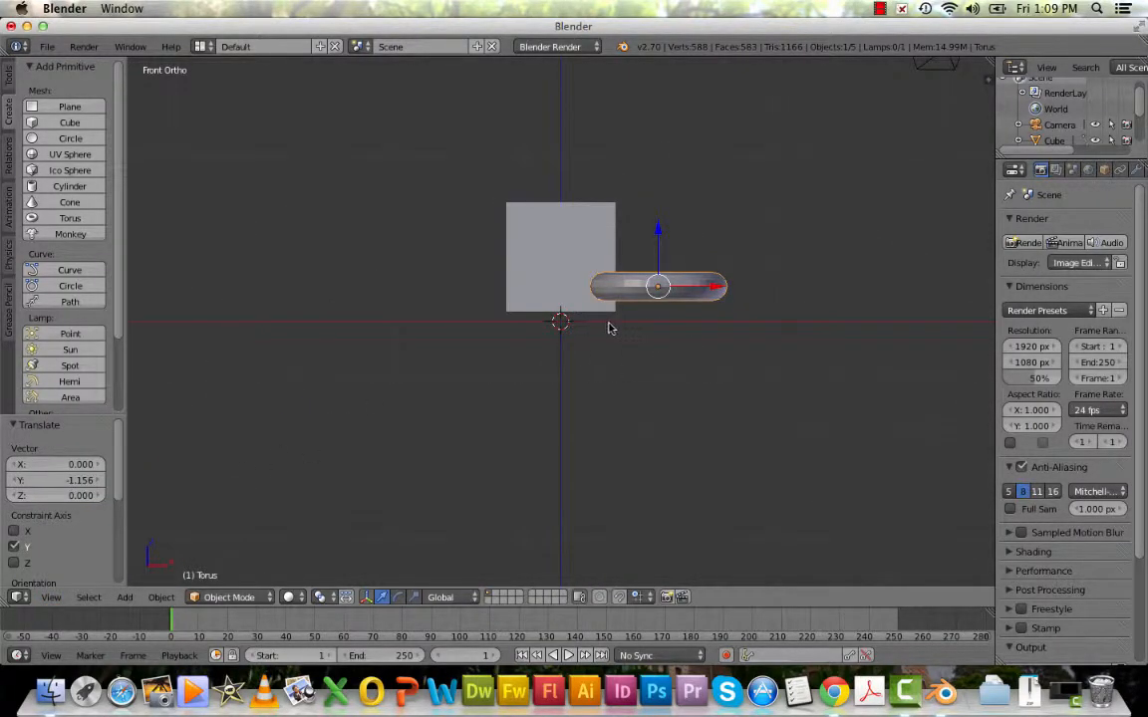
pyautogui.press('g')
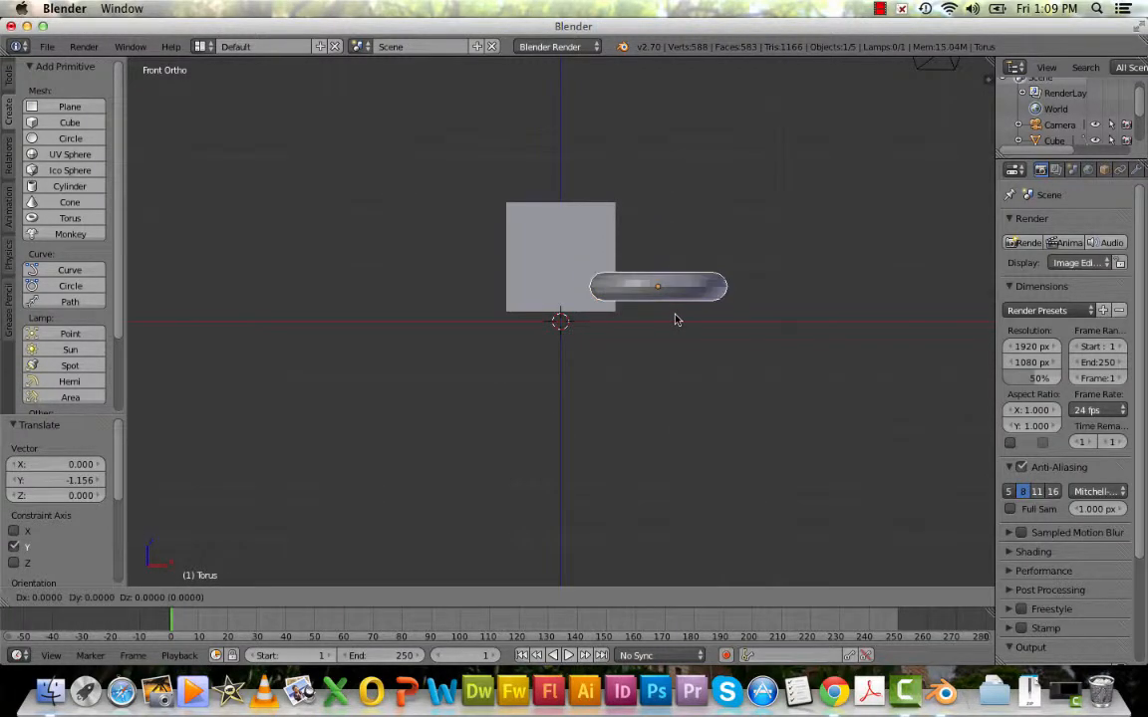
pyautogui.press('z')
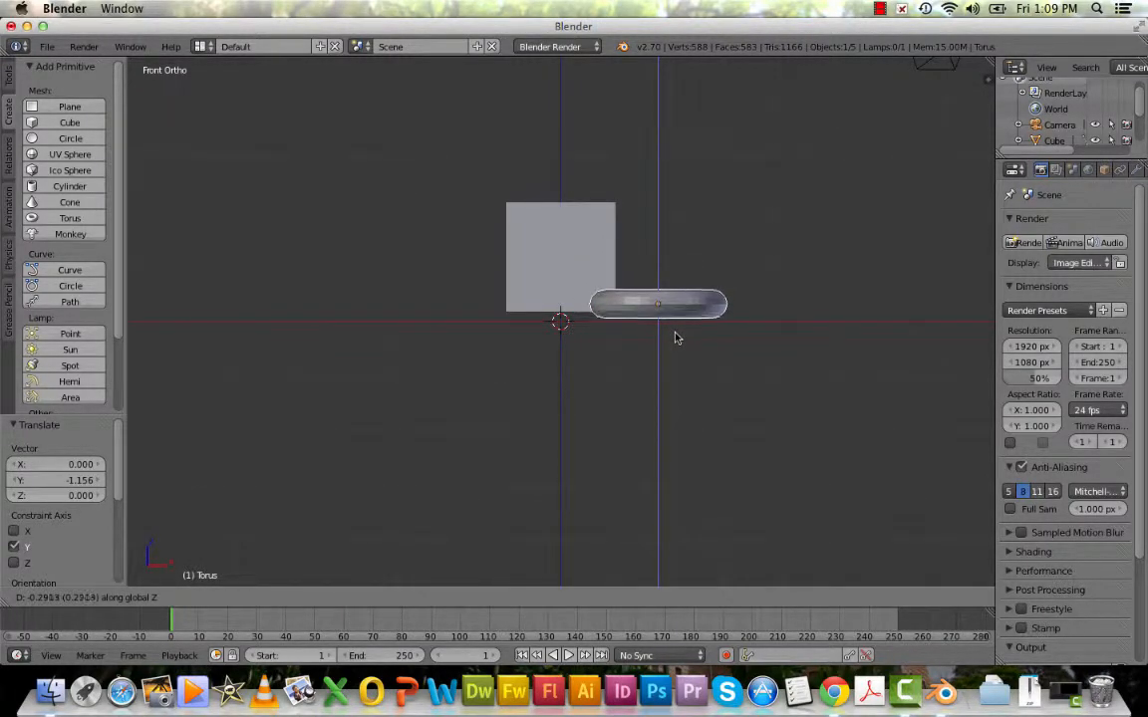
pyautogui.click(674, 337)
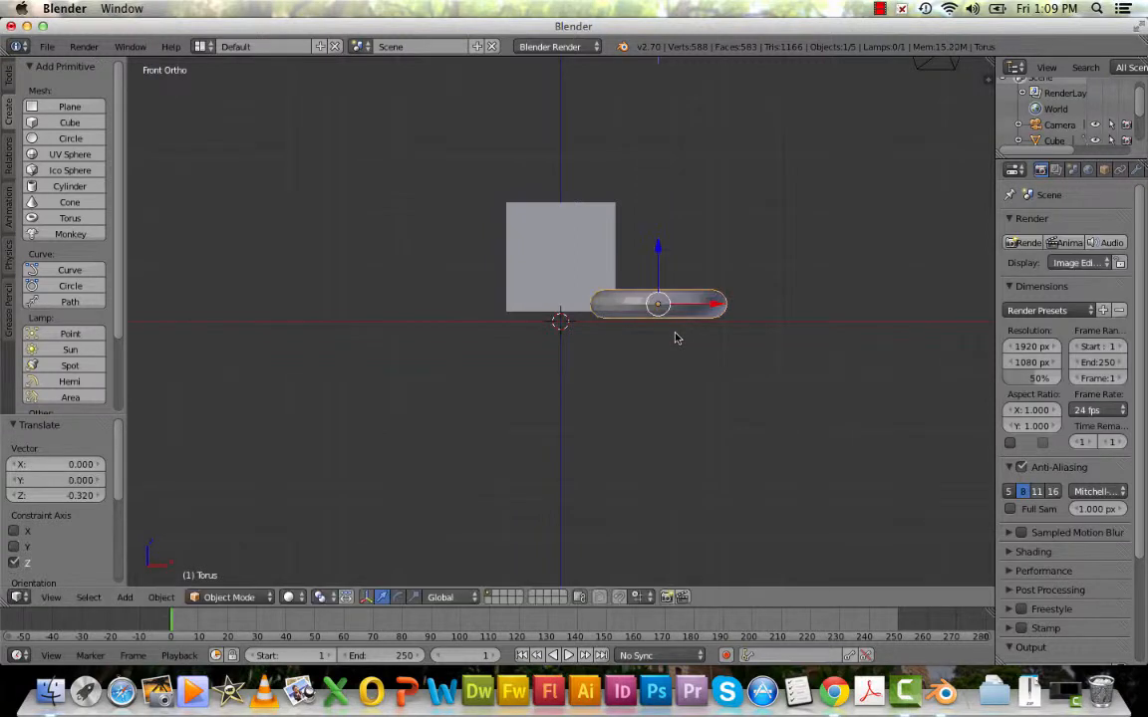
# Select the cube and lower it about 0.13 units along the global Z axis towards the plane.
pyautogui.rightClick(574, 252)
pyautogui.press('g')
pyautogui.press('z')
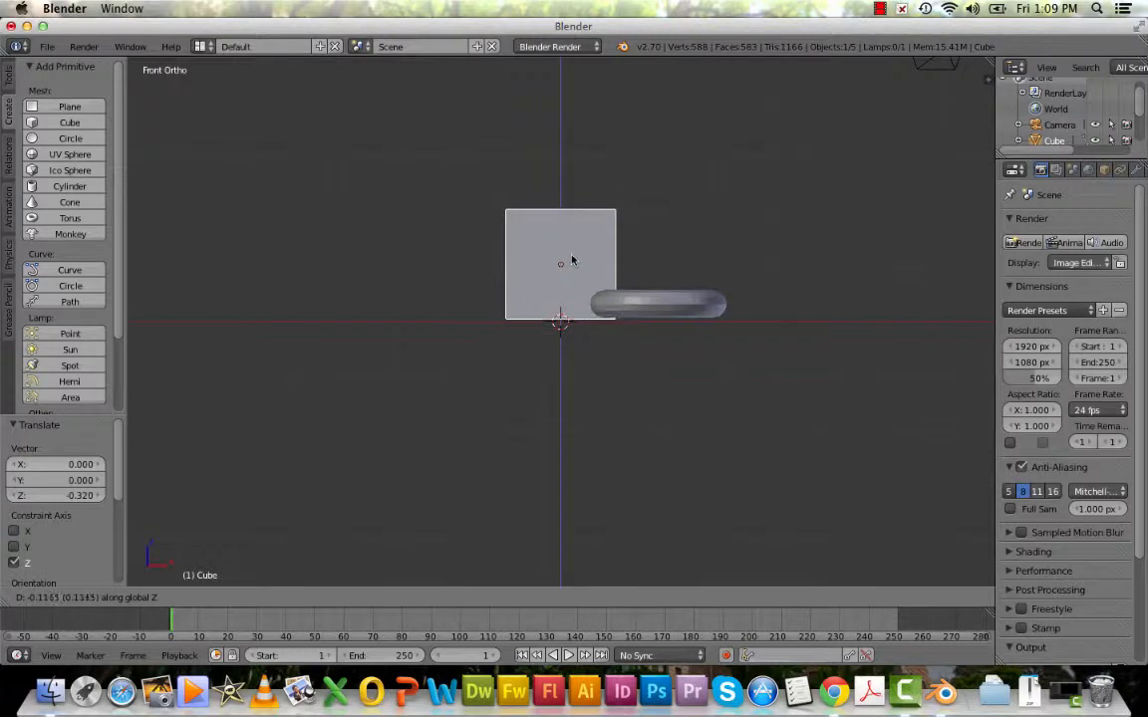
pyautogui.click(572, 259)
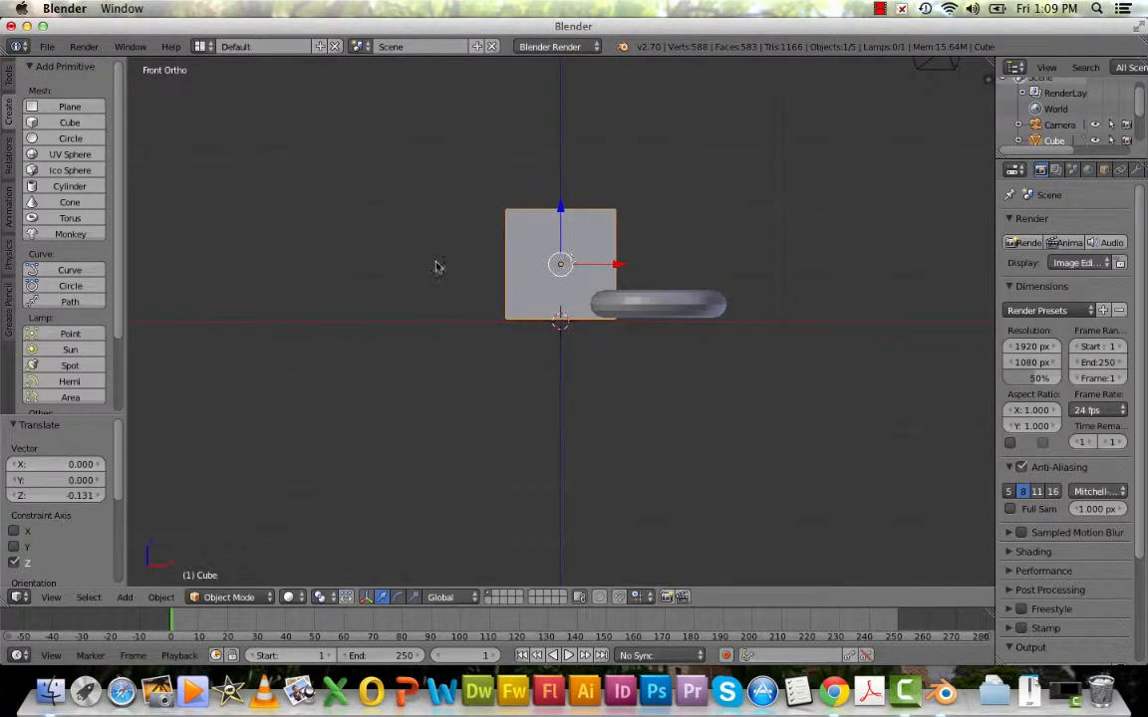
# In the camera view, add a monkey mesh at the scene origin and raise it about 1.38 units along the global Z axis.
pyautogui.click(51, 598)
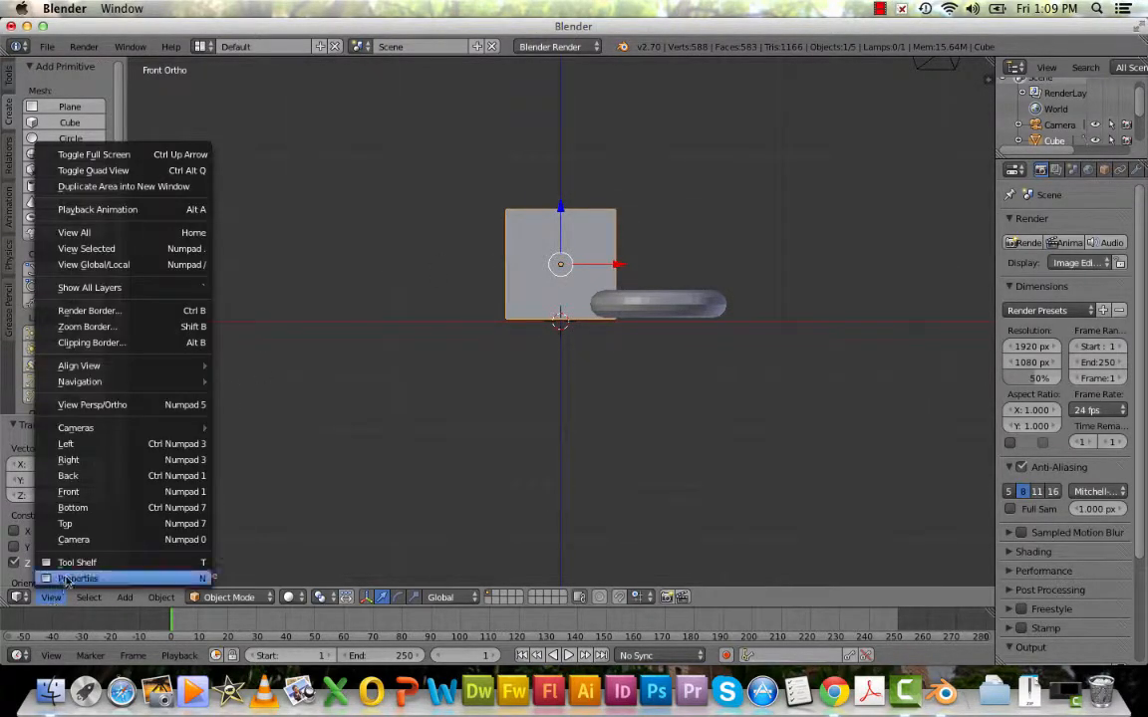
pyautogui.click(73, 539)
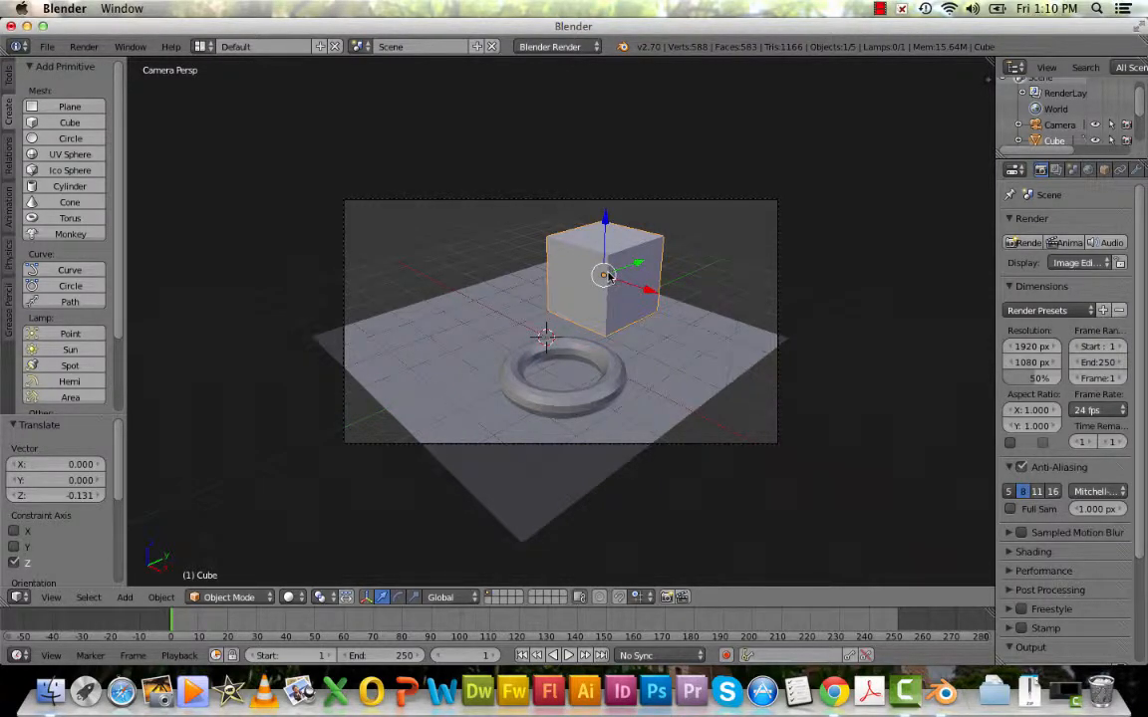
pyautogui.click(63, 235)
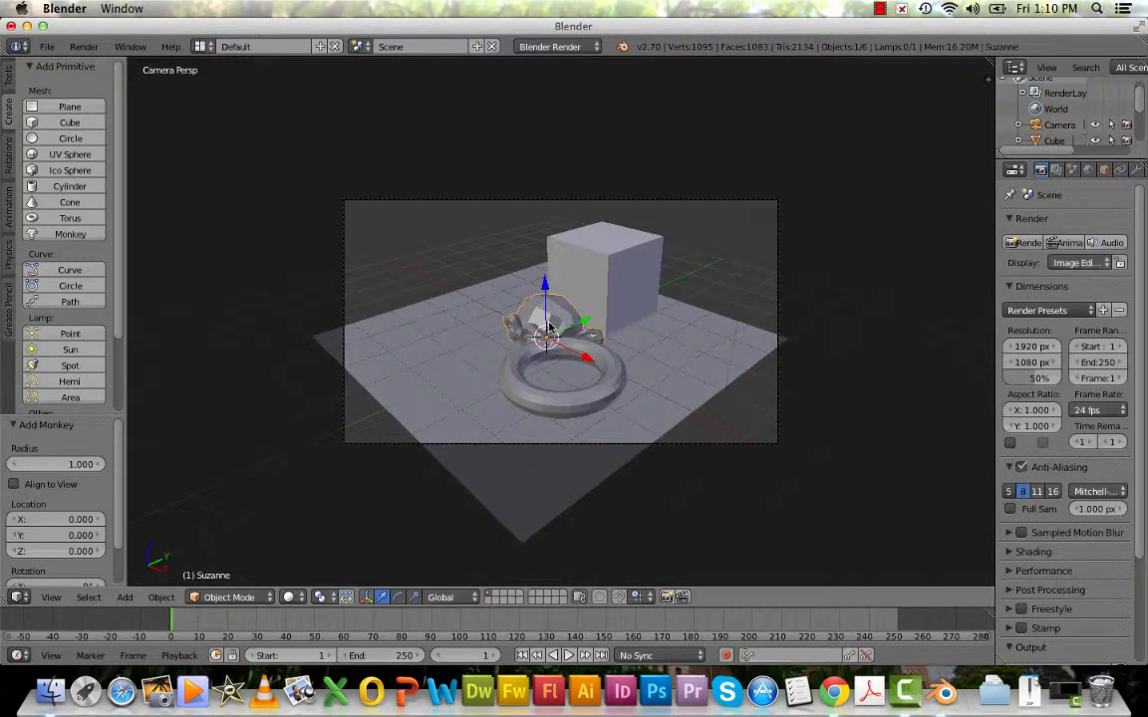
pyautogui.press('g')
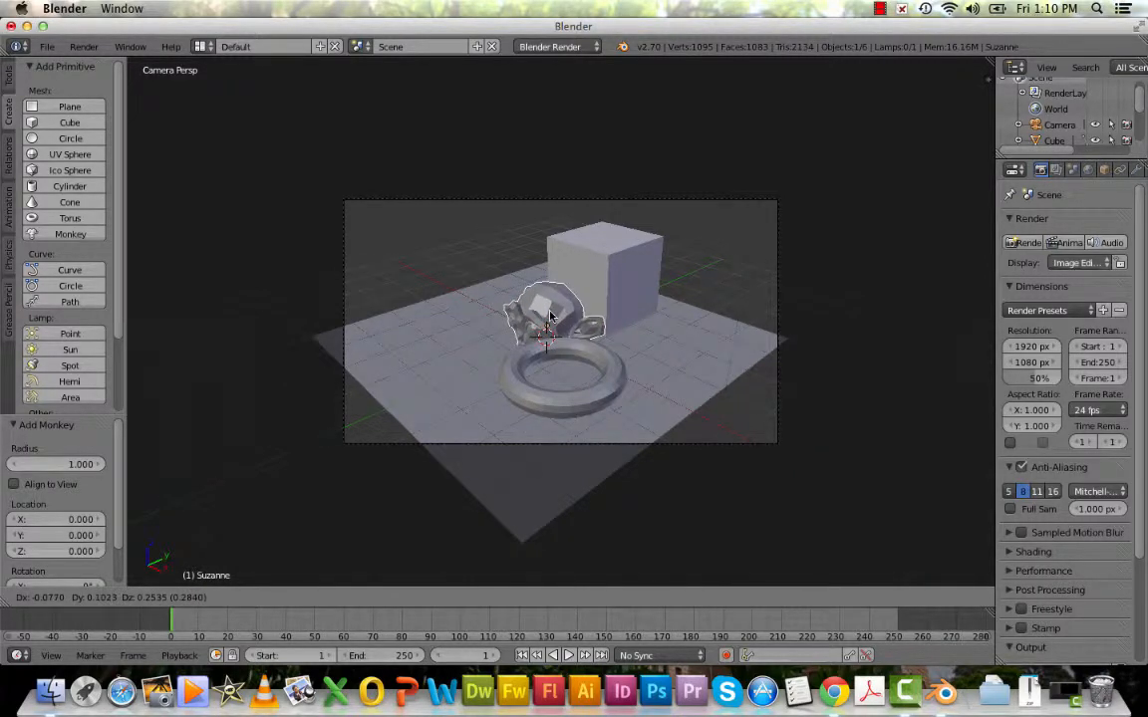
pyautogui.press('z')
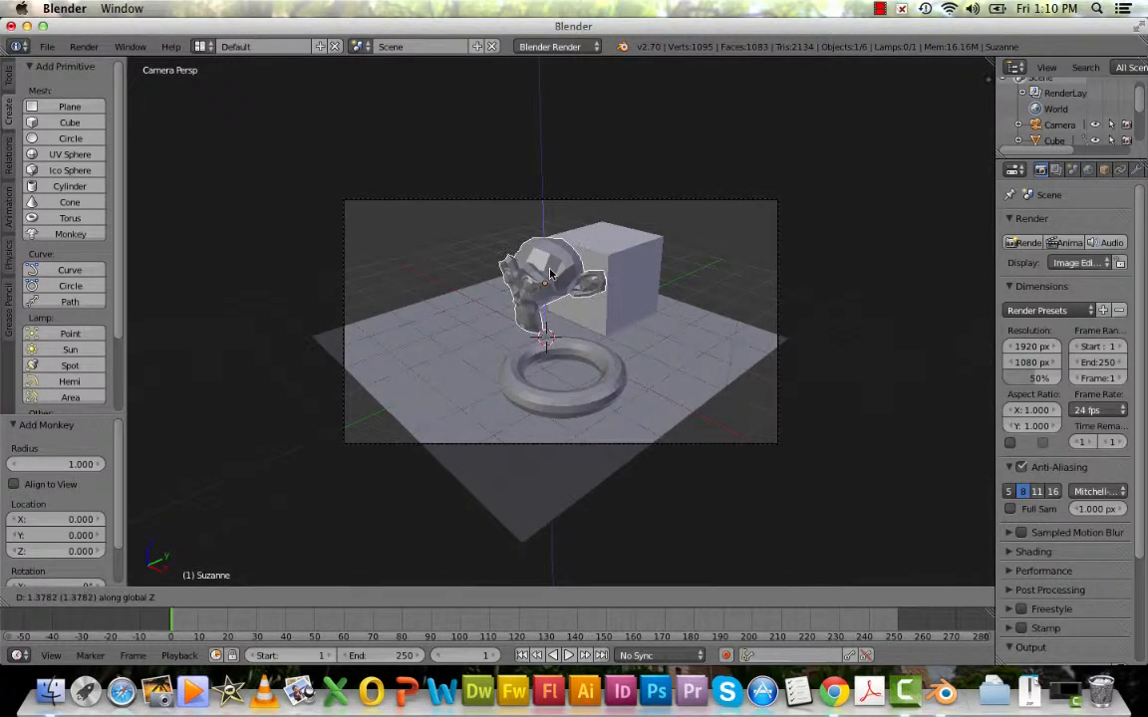
pyautogui.click(550, 274)
# Move the monkey about -1.59 units along the global Y axis.
pyautogui.press('g')
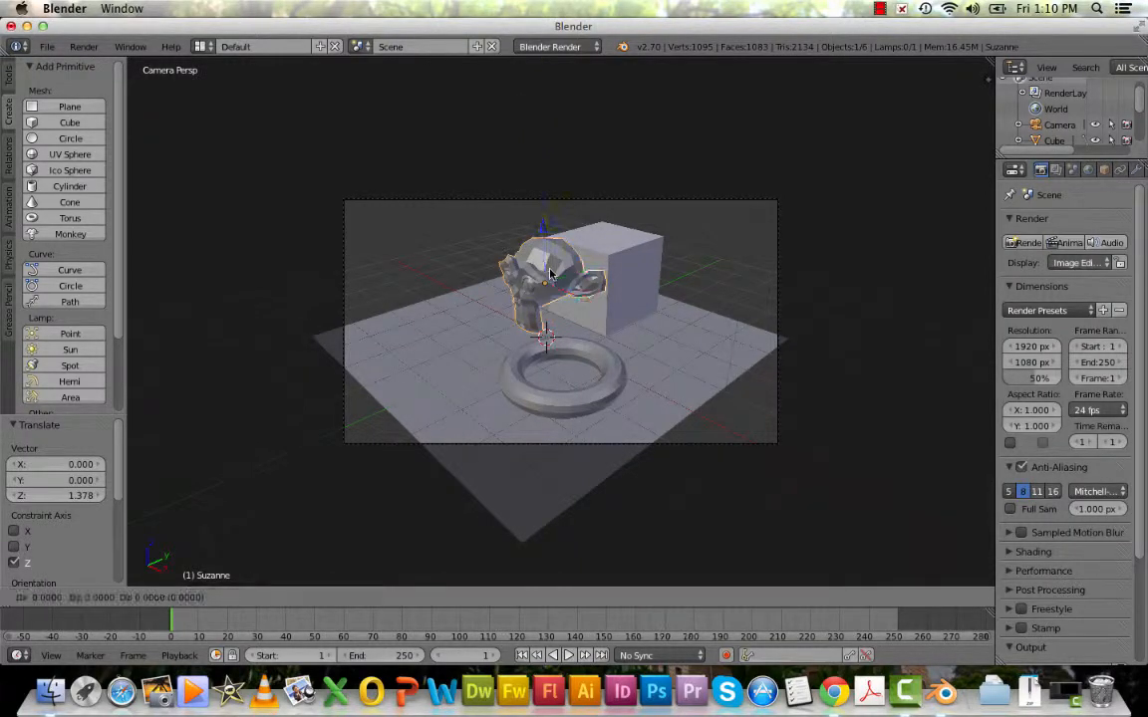
pyautogui.press('y')
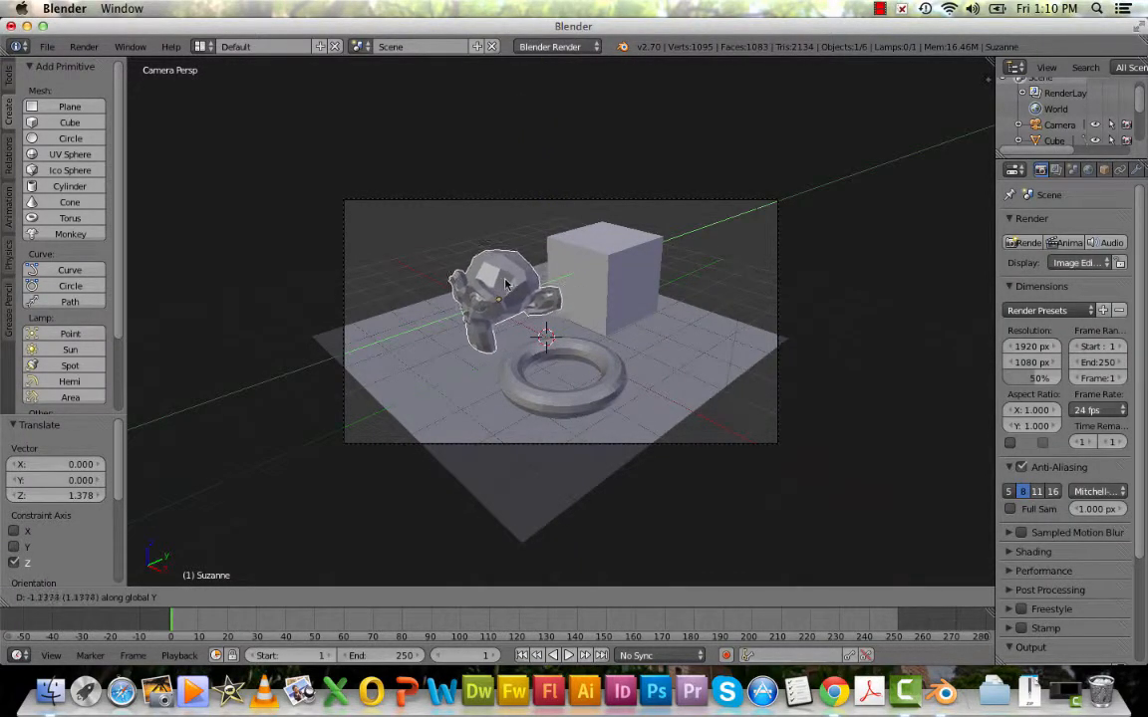
pyautogui.click(491, 290)
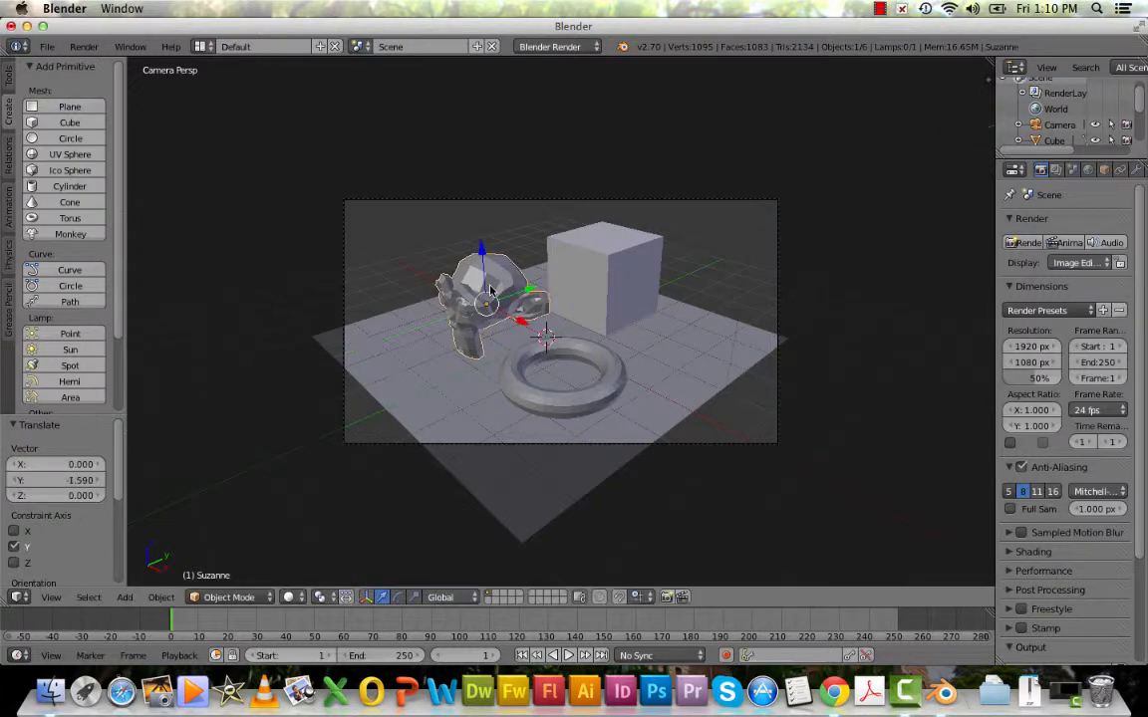
# In the front view, move the monkey about -0.98 units along global X and lower it about 0.36 units along global Z.
pyautogui.click(51, 597)
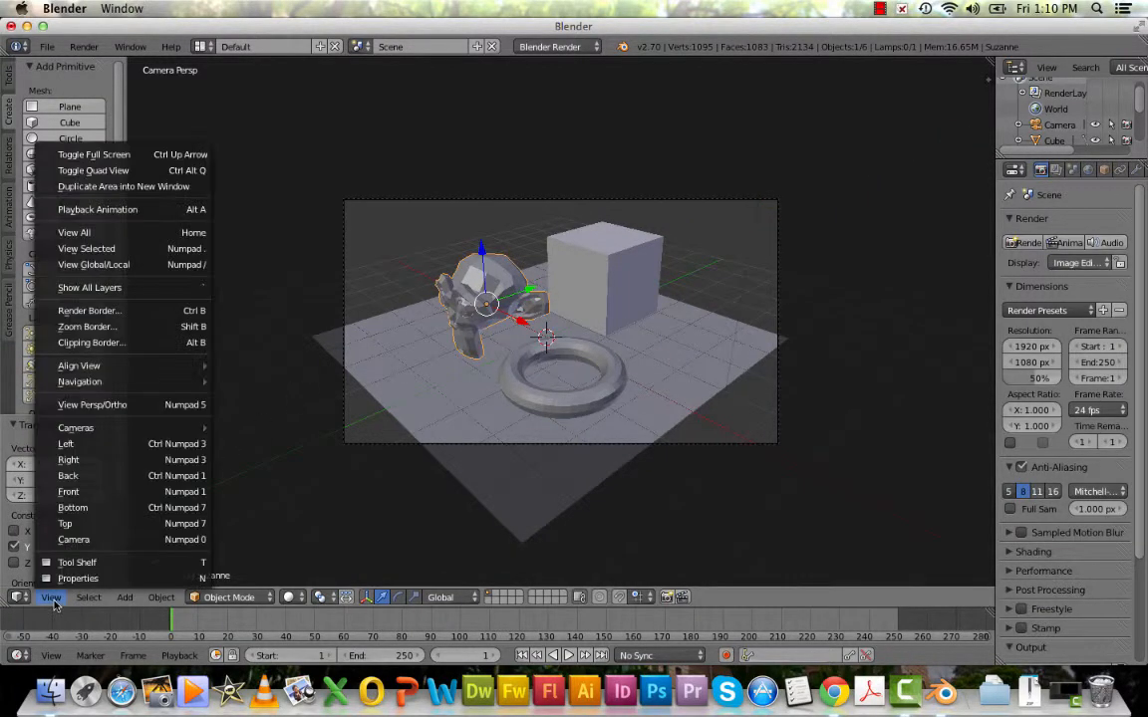
pyautogui.click(67, 492)
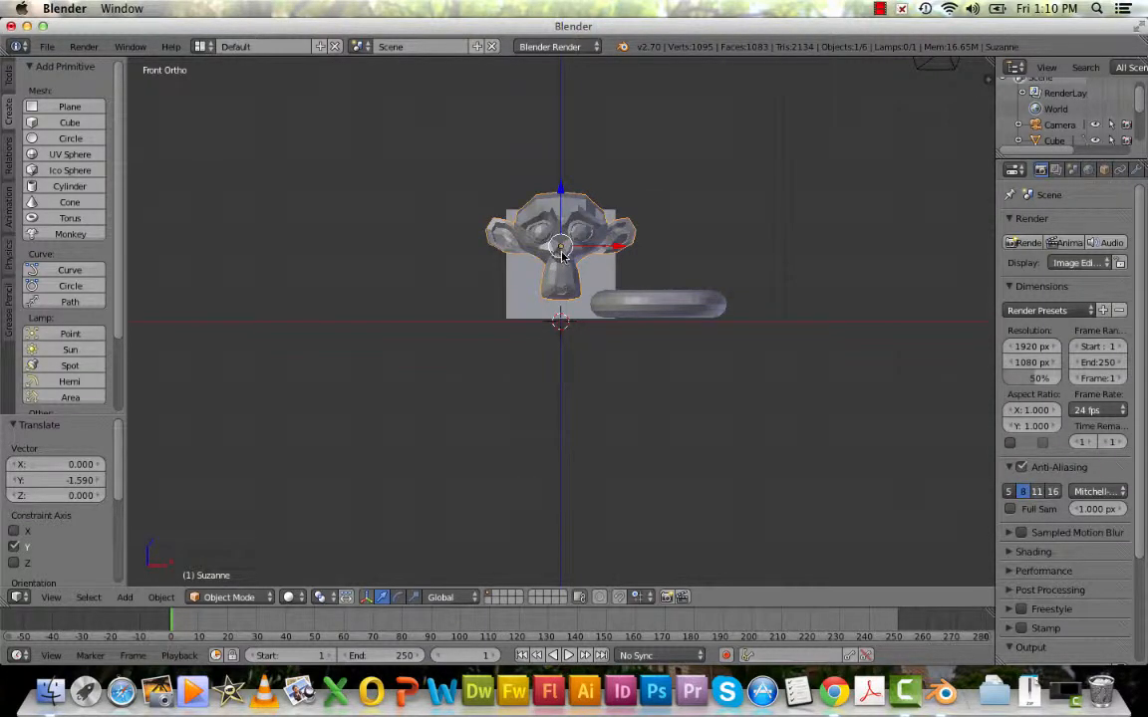
pyautogui.moveTo(562, 257); pyautogui.dragTo(508, 256)
pyautogui.press('x')
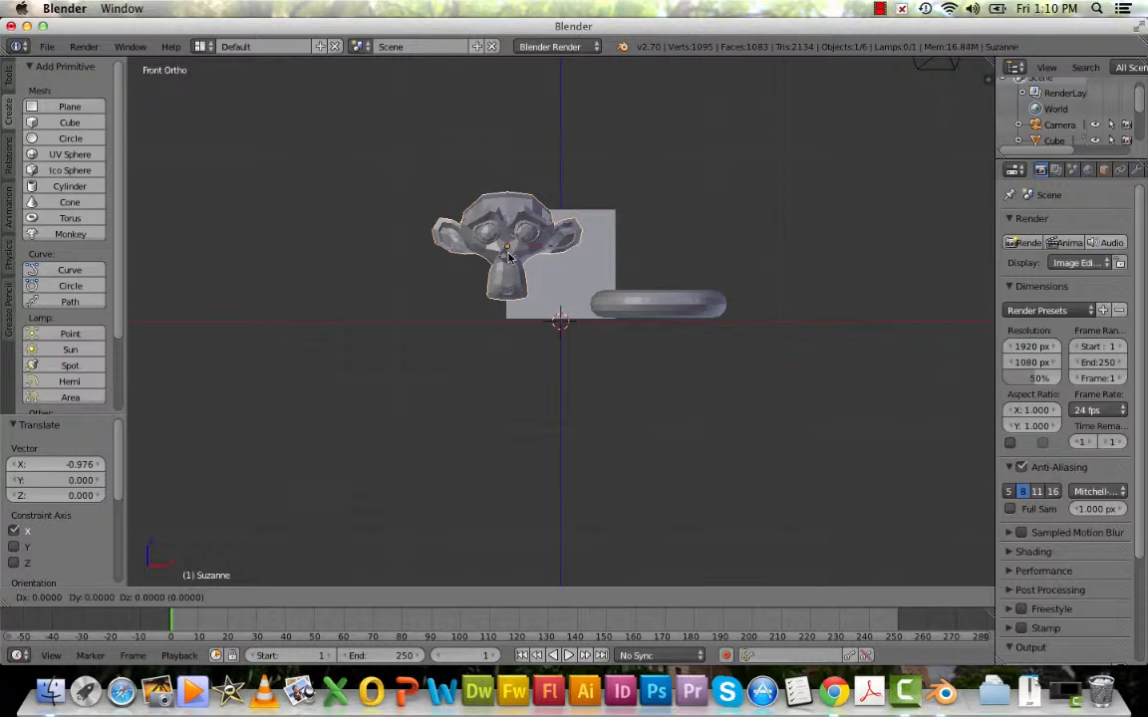
pyautogui.press('g')
pyautogui.press('z')
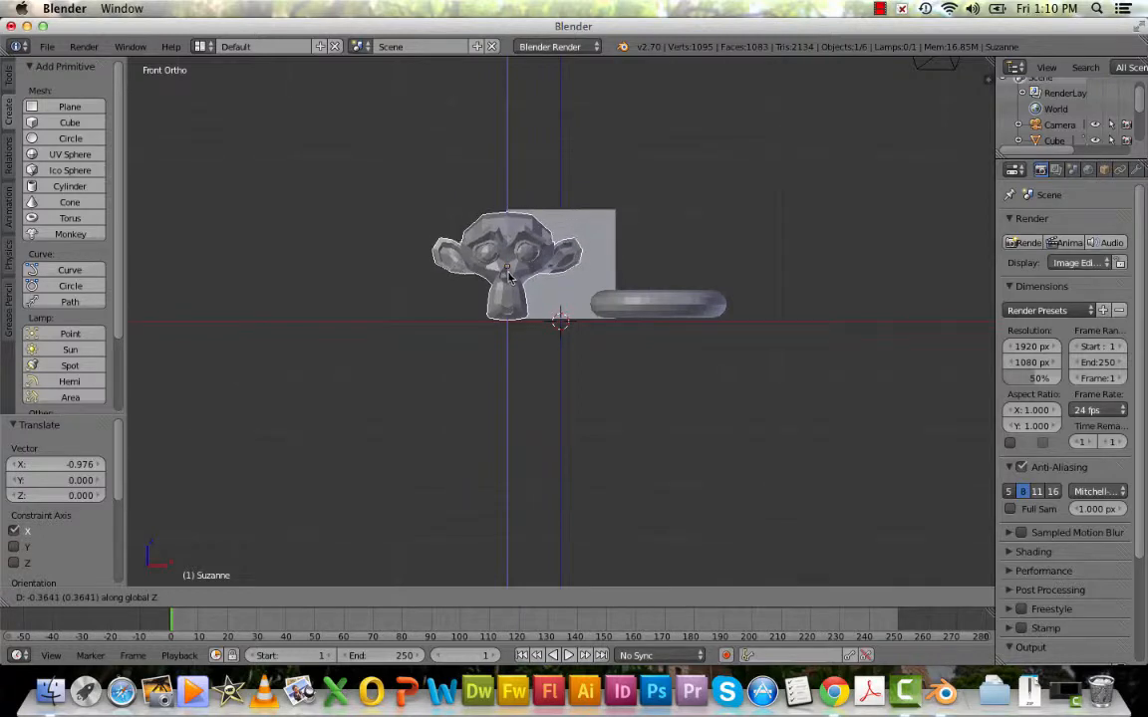
pyautogui.click(508, 277)
# Rotate the monkey about -43.8° around the global X axis and about 43.2° around the global Z axis.
pyautogui.moveTo(573, 257); pyautogui.dragTo(555, 346, button='middle')
pyautogui.press('r')
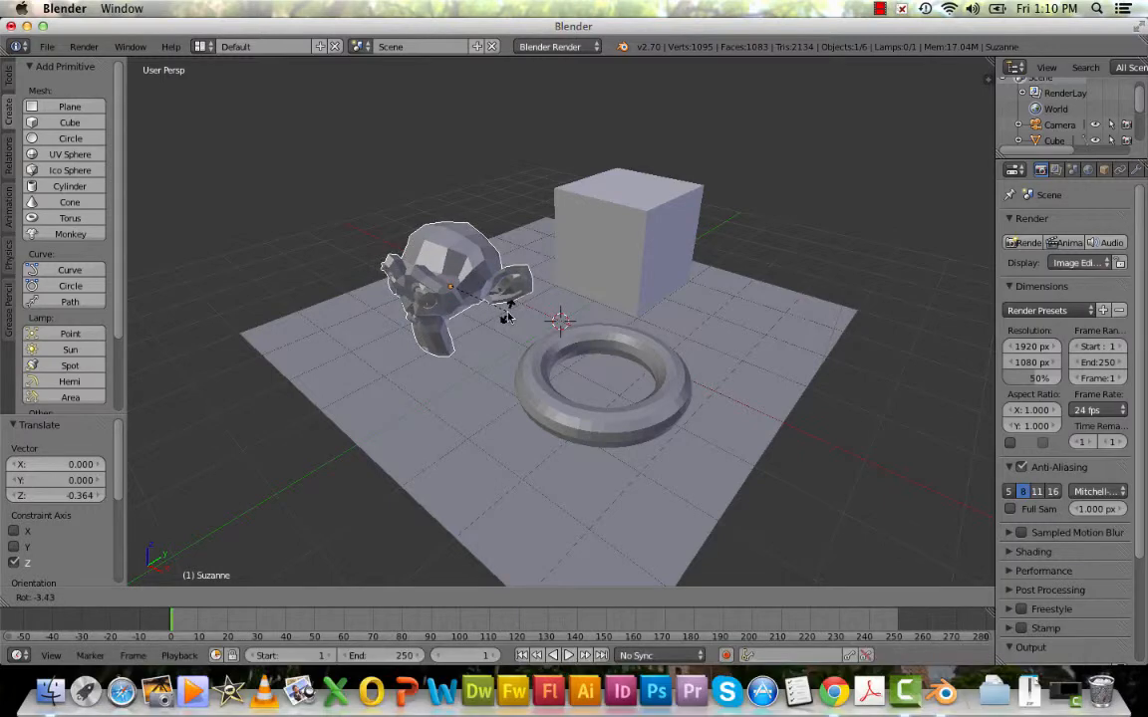
pyautogui.press('x')
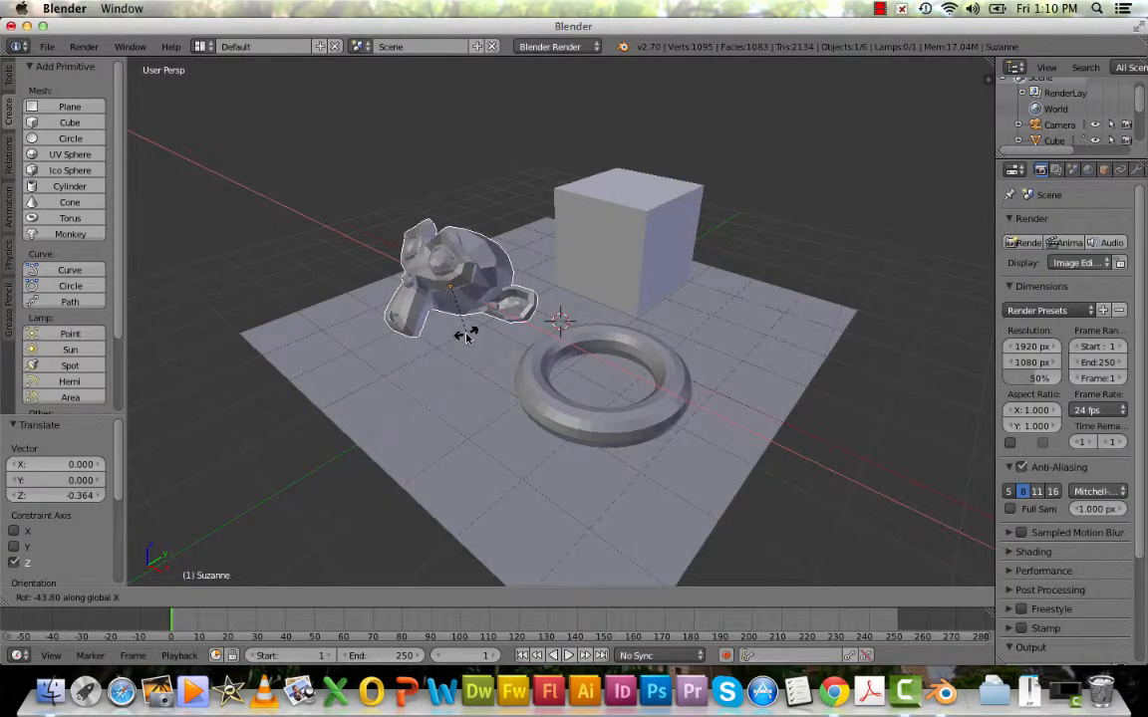
pyautogui.click(466, 336)
pyautogui.press('r')
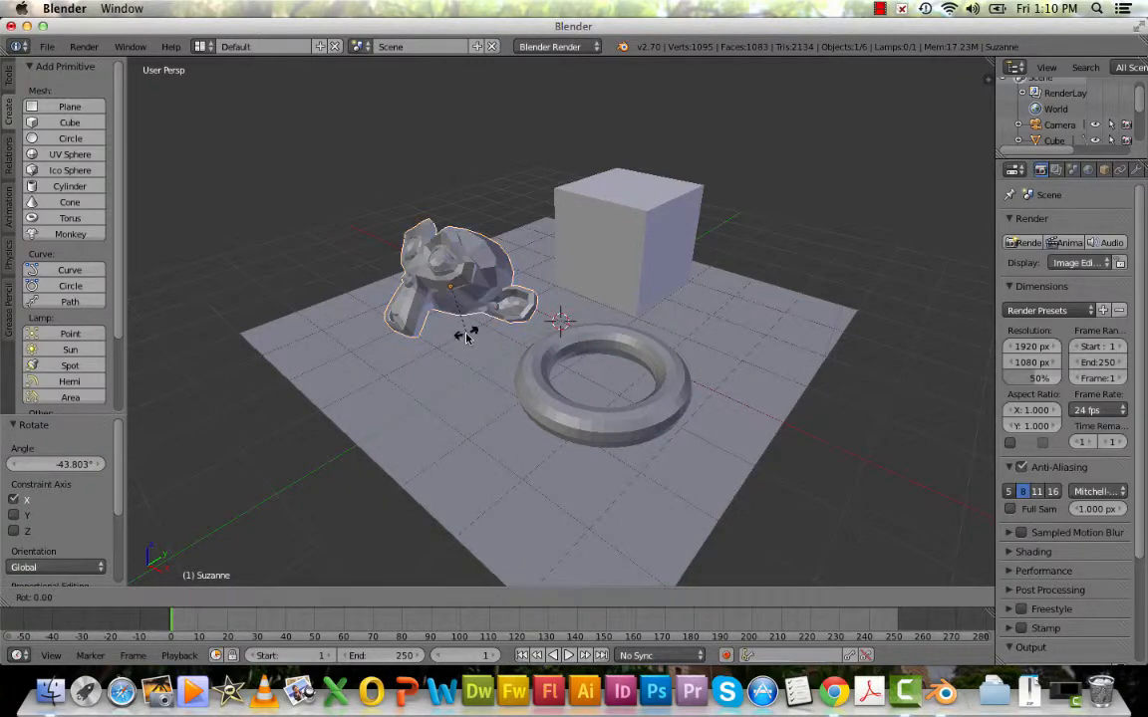
pyautogui.press('z')
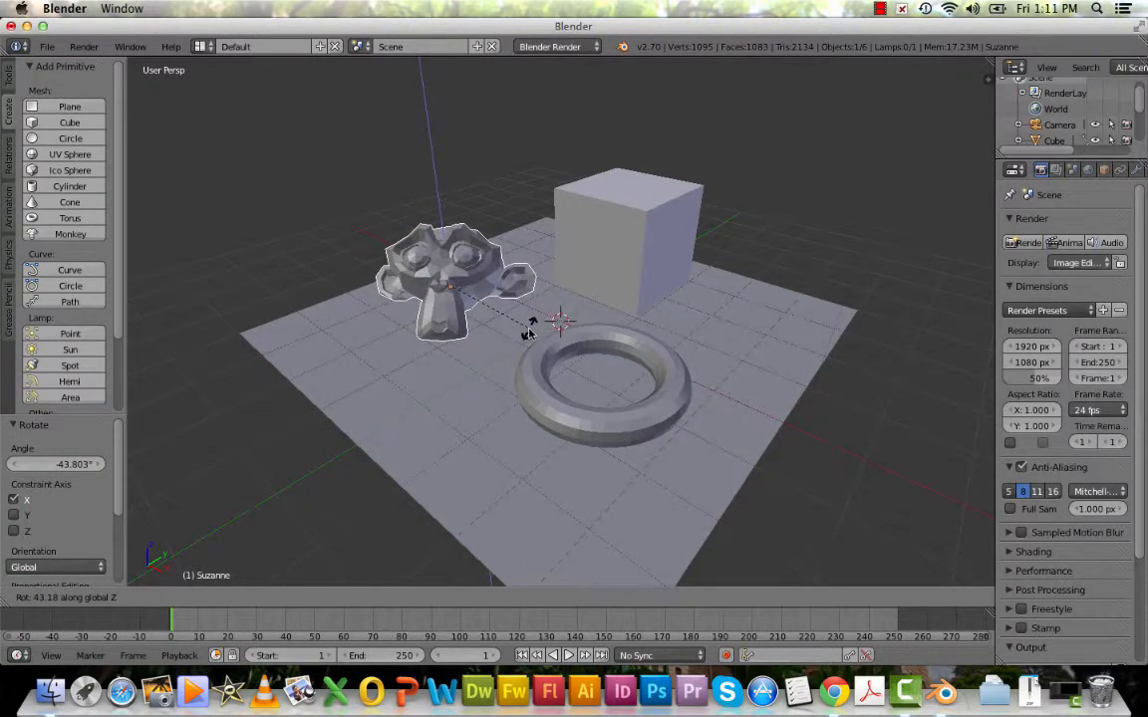
pyautogui.click(529, 332)
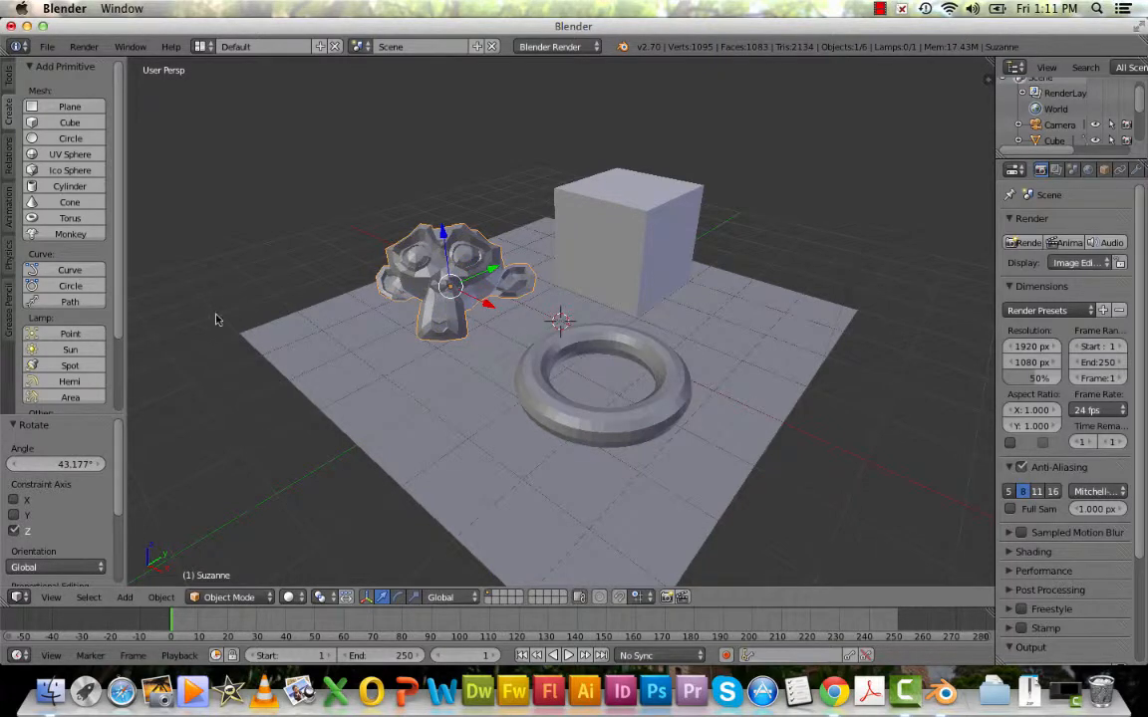
# In the front view, lower the rotated monkey about 0.58 units along the global Z axis towards the plane.
pyautogui.click(66, 604)
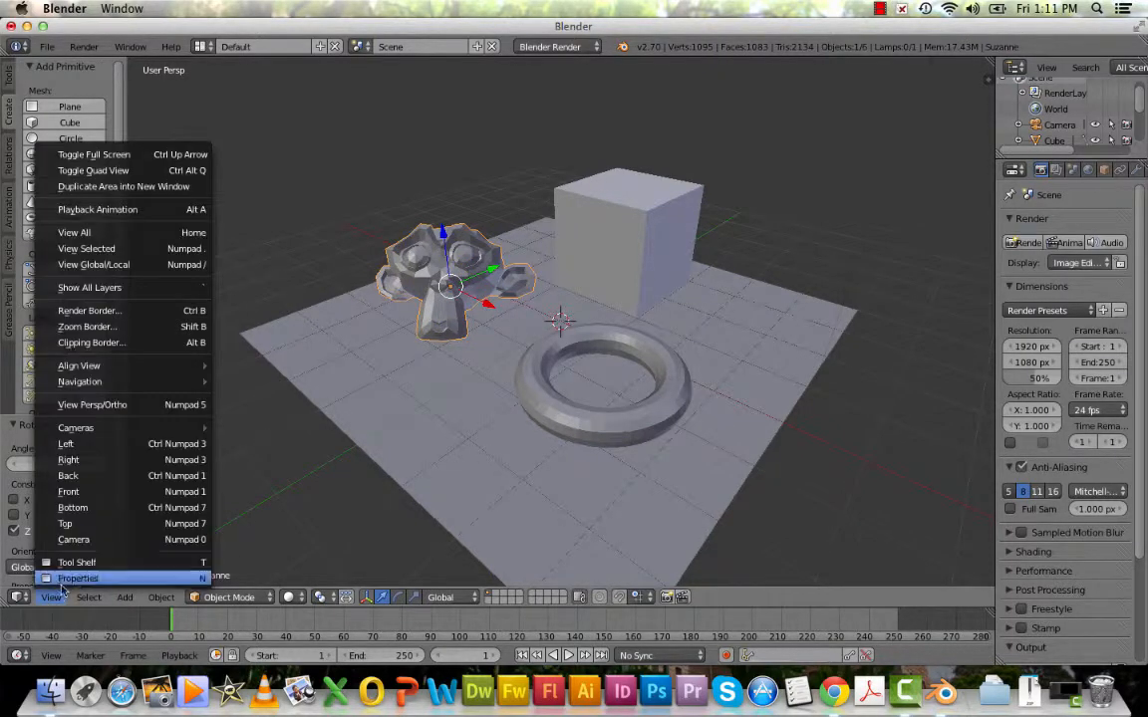
pyautogui.click(70, 492)
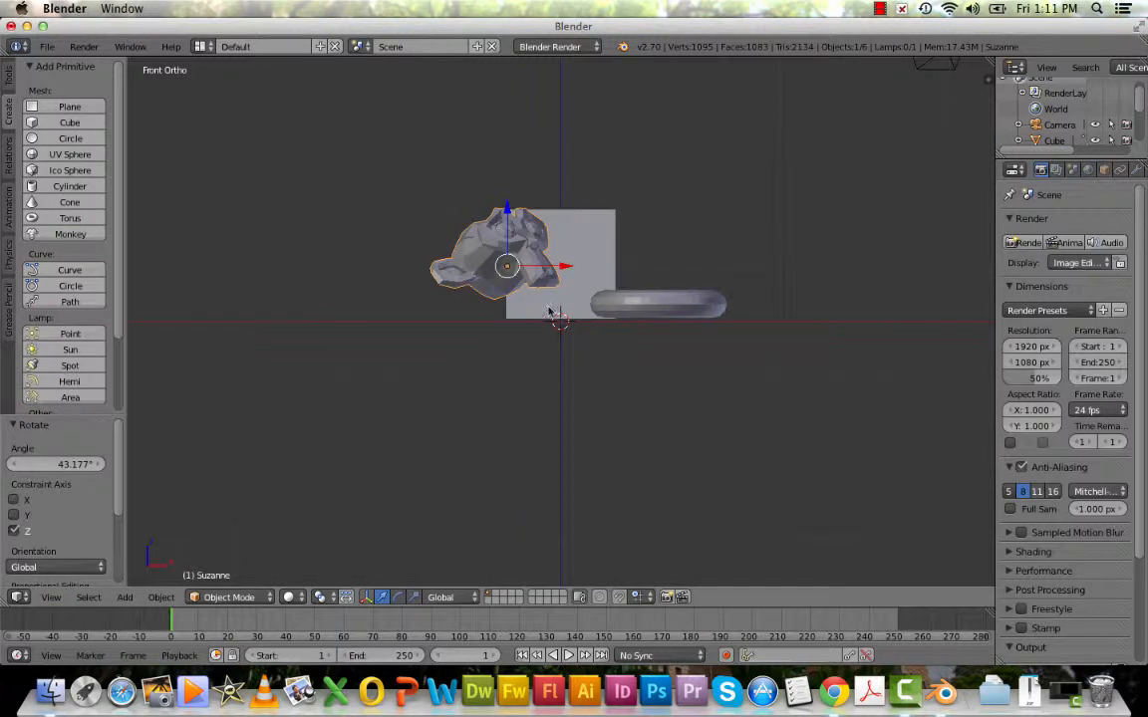
pyautogui.press('g')
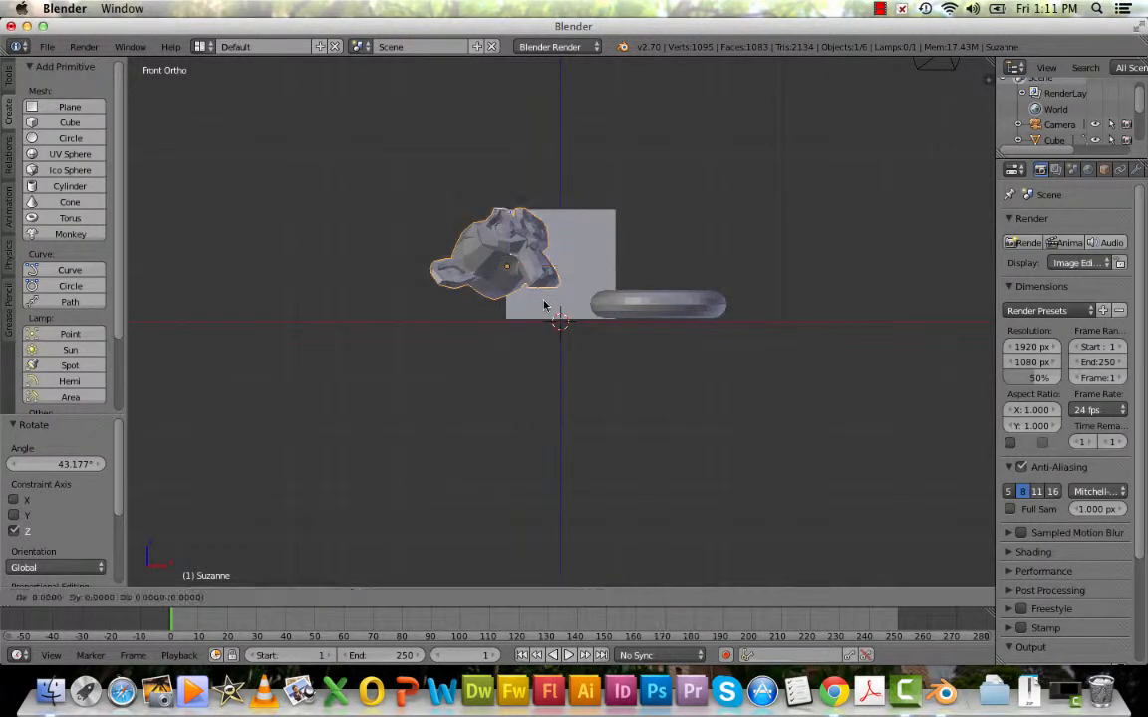
pyautogui.press('z')
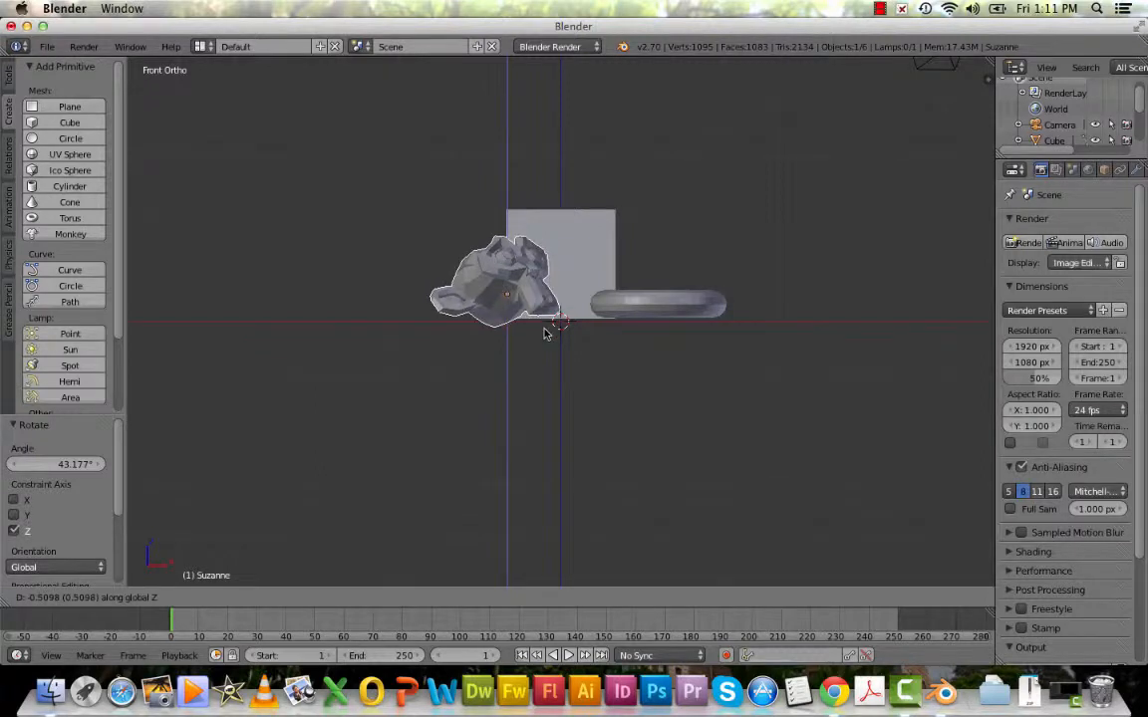
pyautogui.click(544, 338)
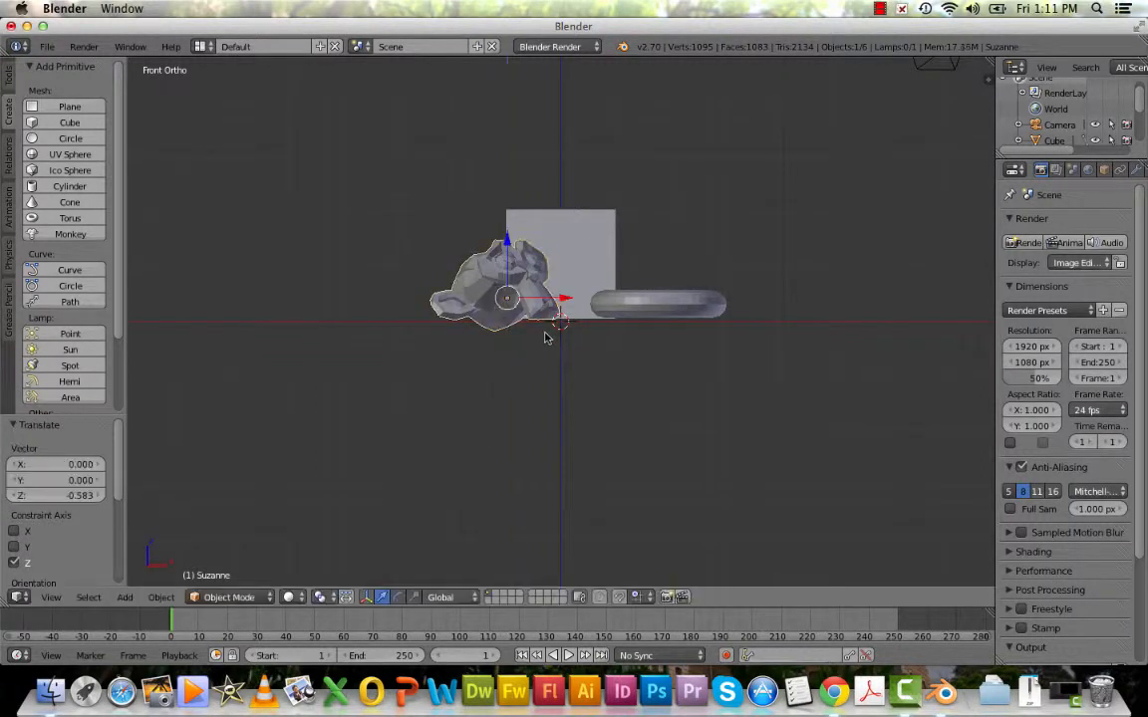
# Inspect the arranged objects in perspective and through the camera view.
pyautogui.moveTo(546, 333); pyautogui.dragTo(513, 391, button='middle')
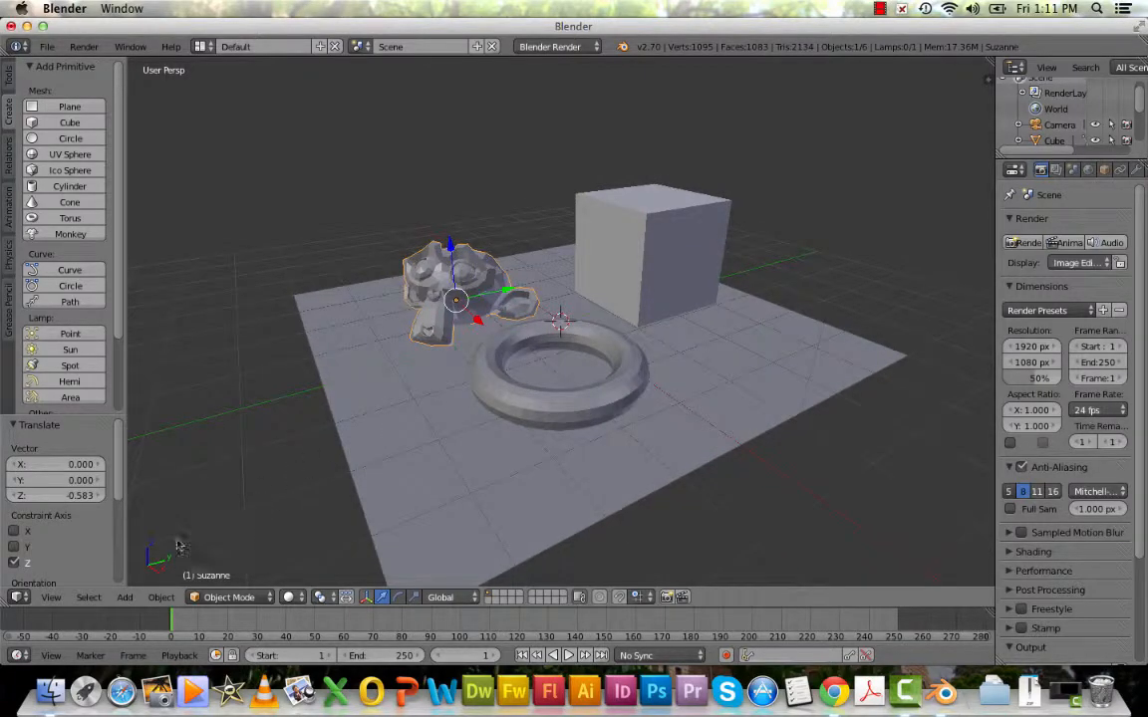
pyautogui.click(51, 597)
pyautogui.click(80, 547)
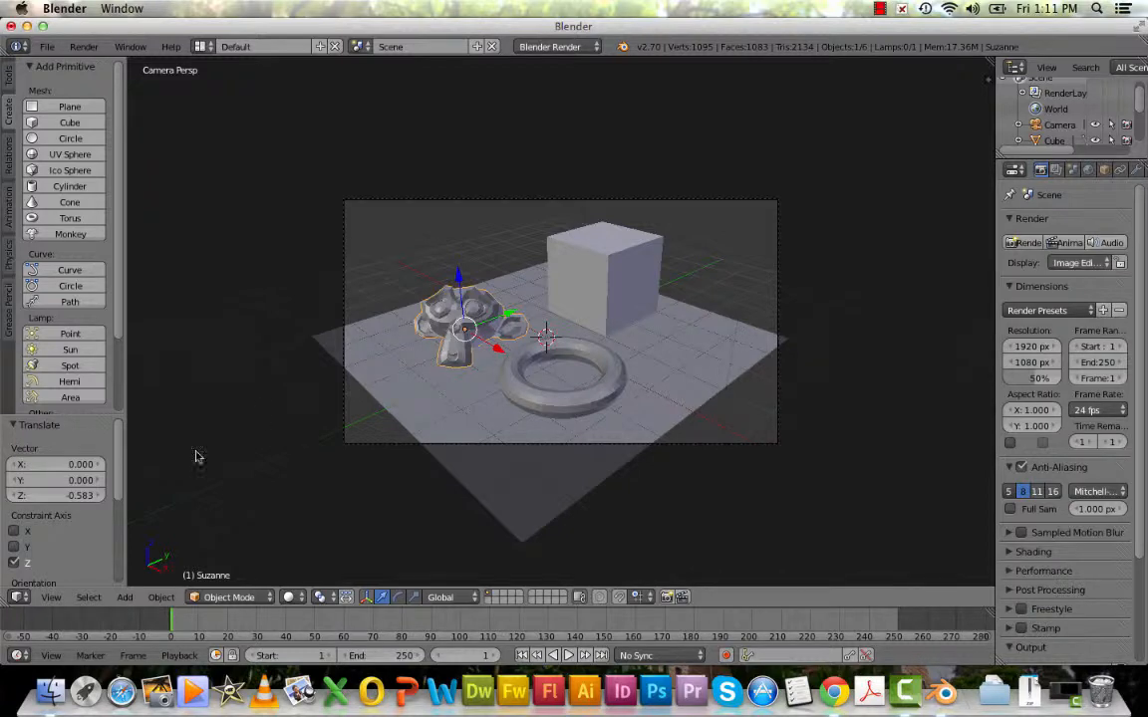
# Duplicate the floor plane and rotate the copy 90° around the global X axis.
pyautogui.moveTo(638, 364); pyautogui.dragTo(651, 418, button='middle')
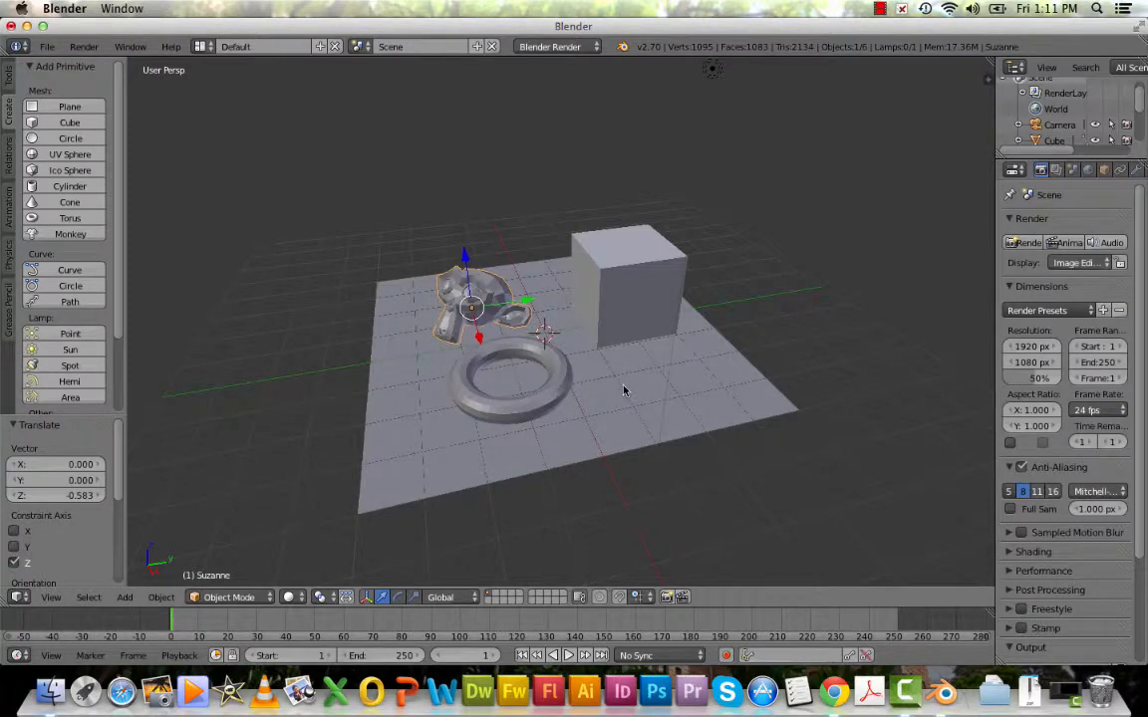
pyautogui.rightClick(624, 391)
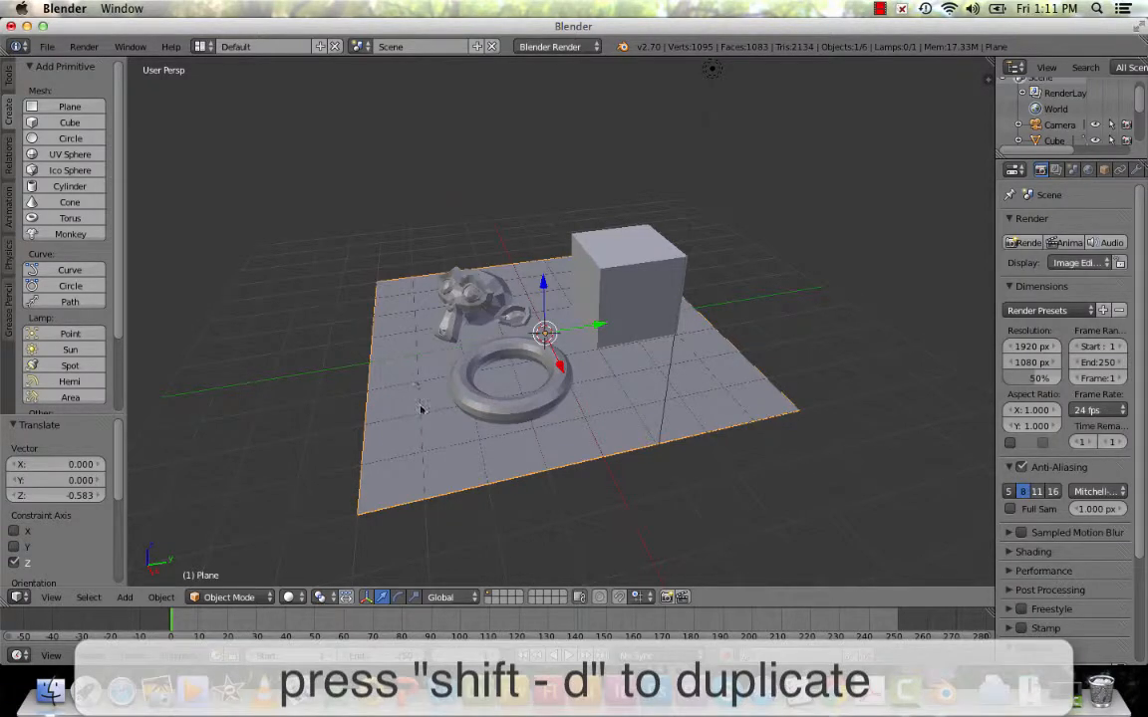
pyautogui.hotkey('shift', 'd')
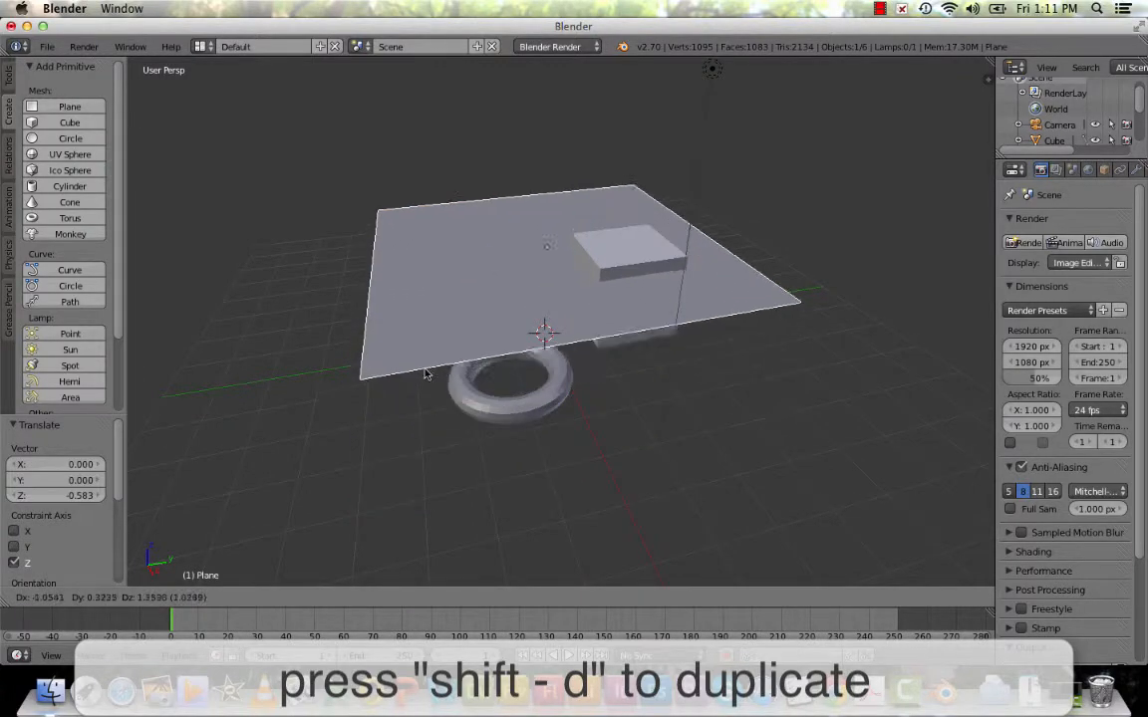
pyautogui.press('Escape')
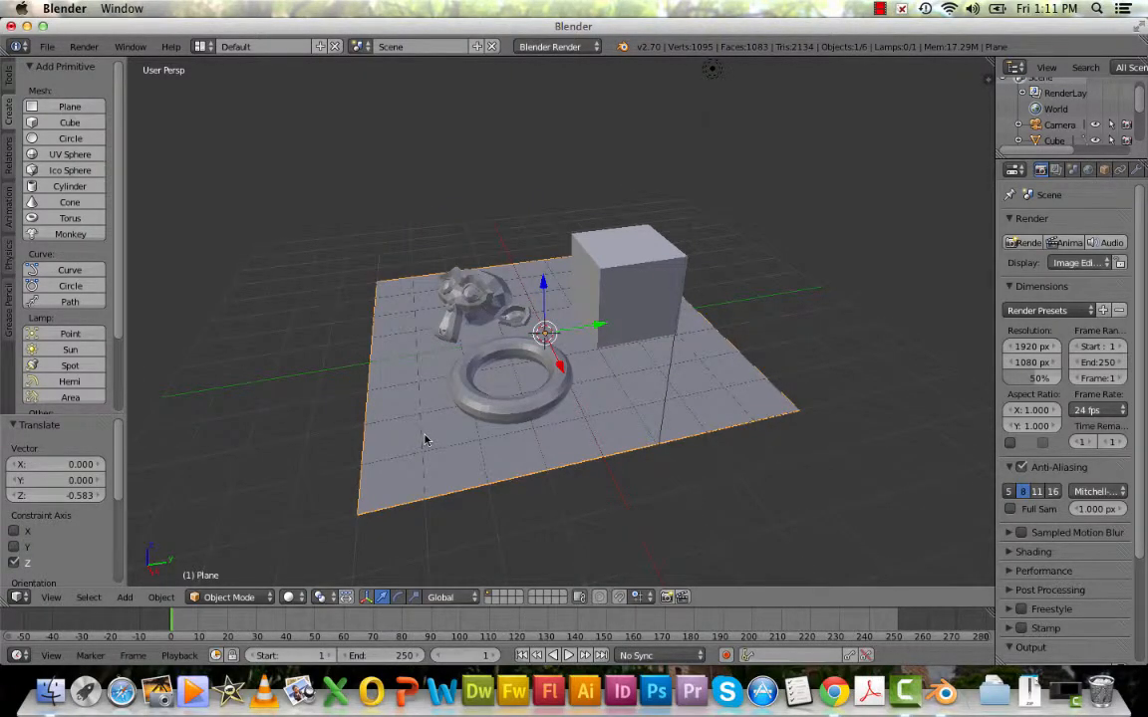
pyautogui.hotkey('shift', 'd')
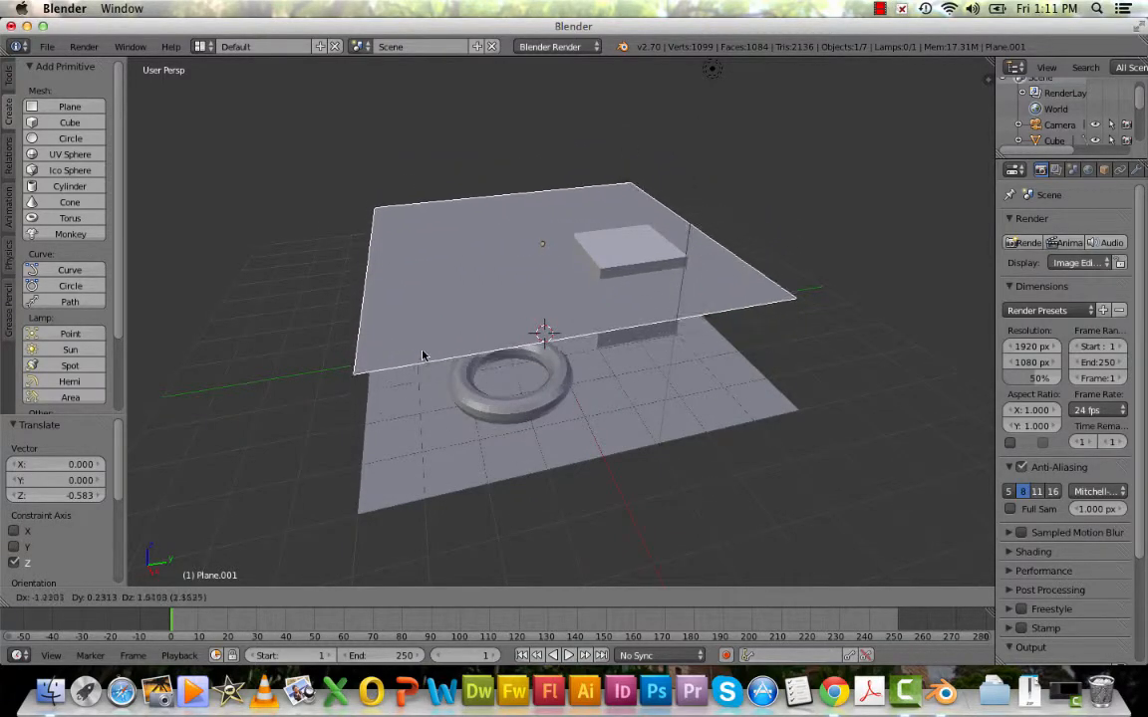
pyautogui.press('r')
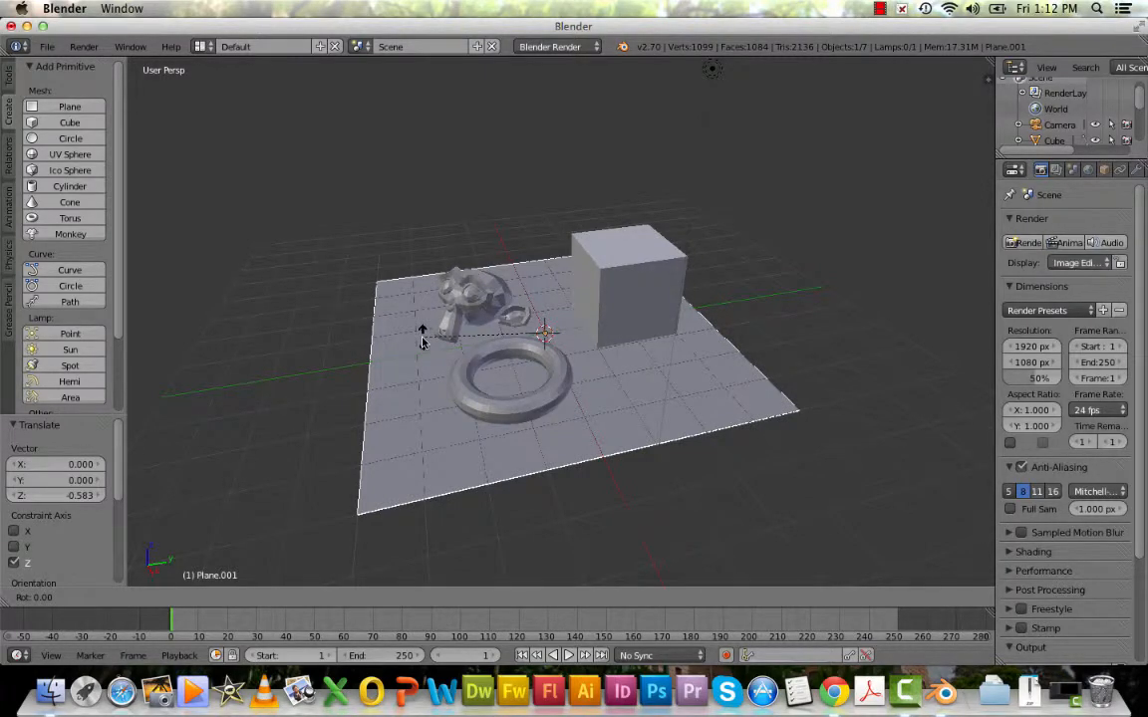
pyautogui.press('x')
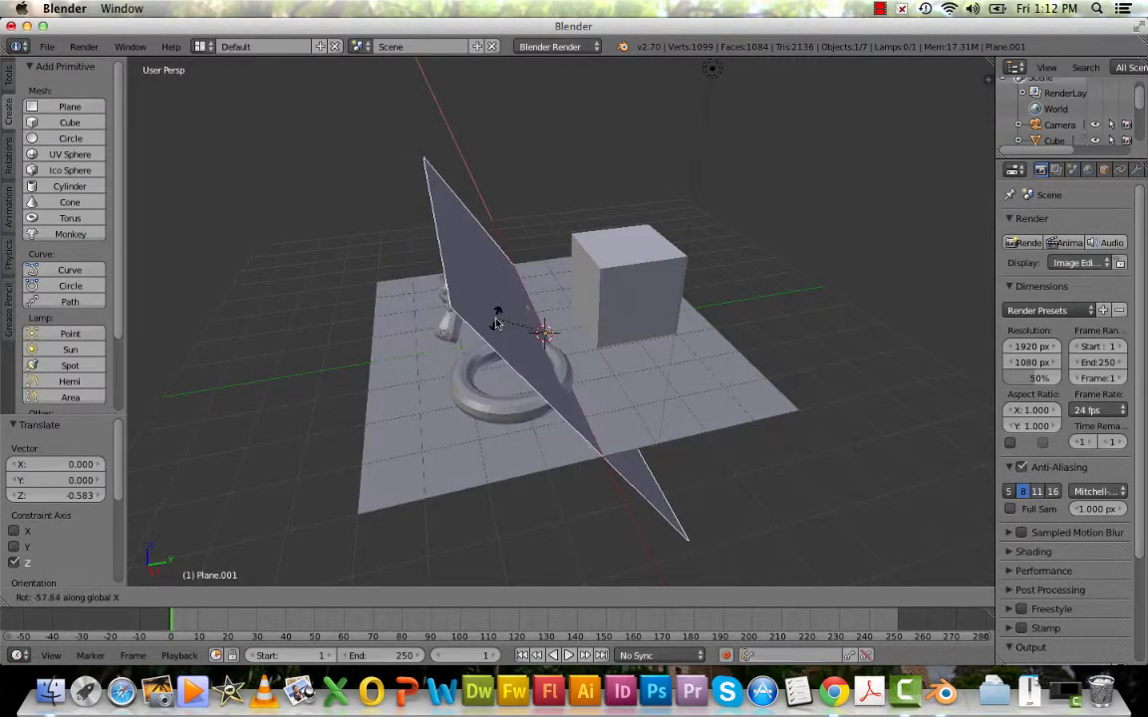
pyautogui.write('90')
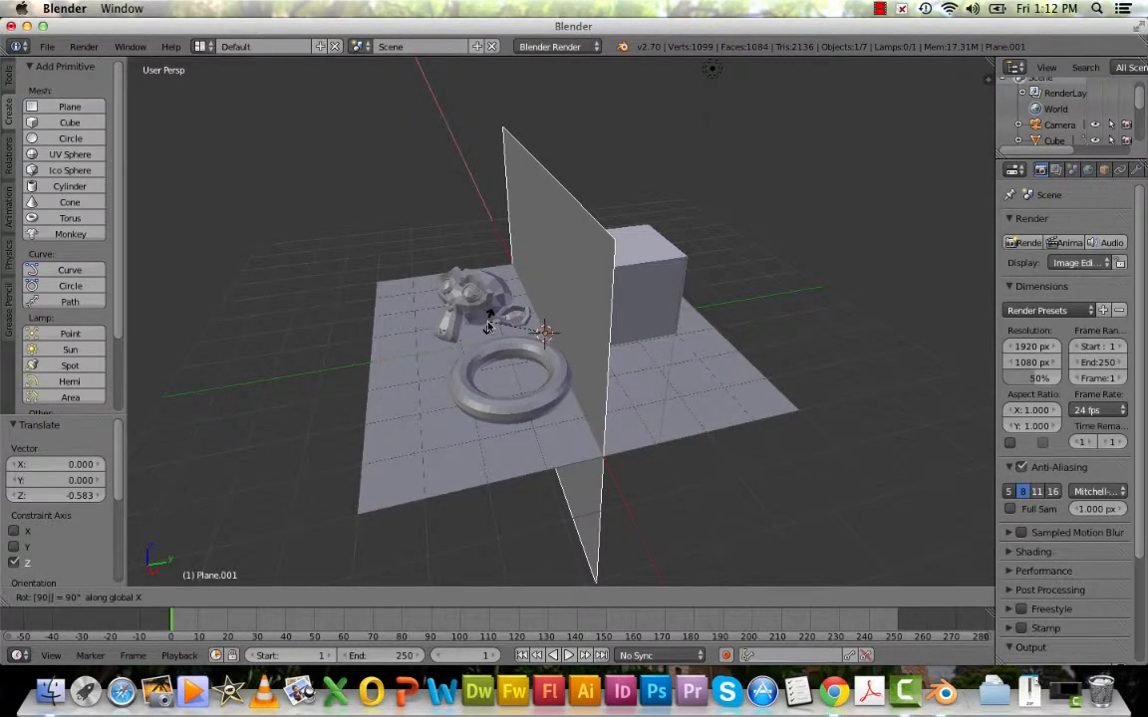
pyautogui.press('Return')
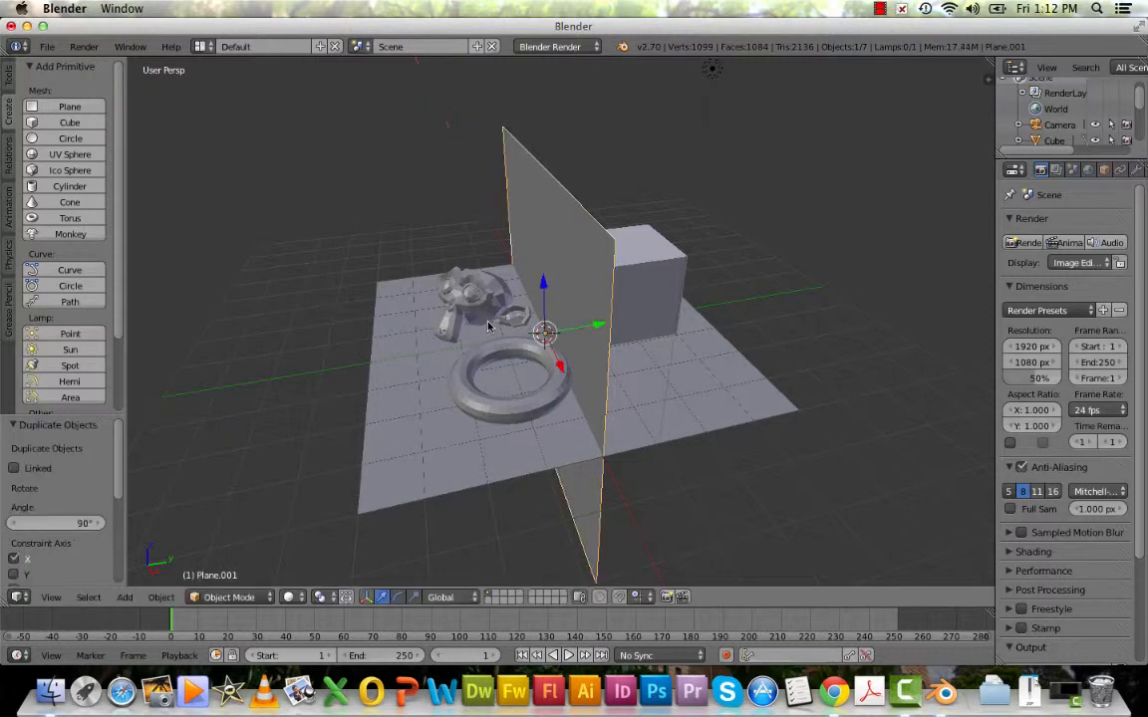
# Move the upright plane 4 units along the global Y axis to the floor's edge behind the cube.
pyautogui.press('g')
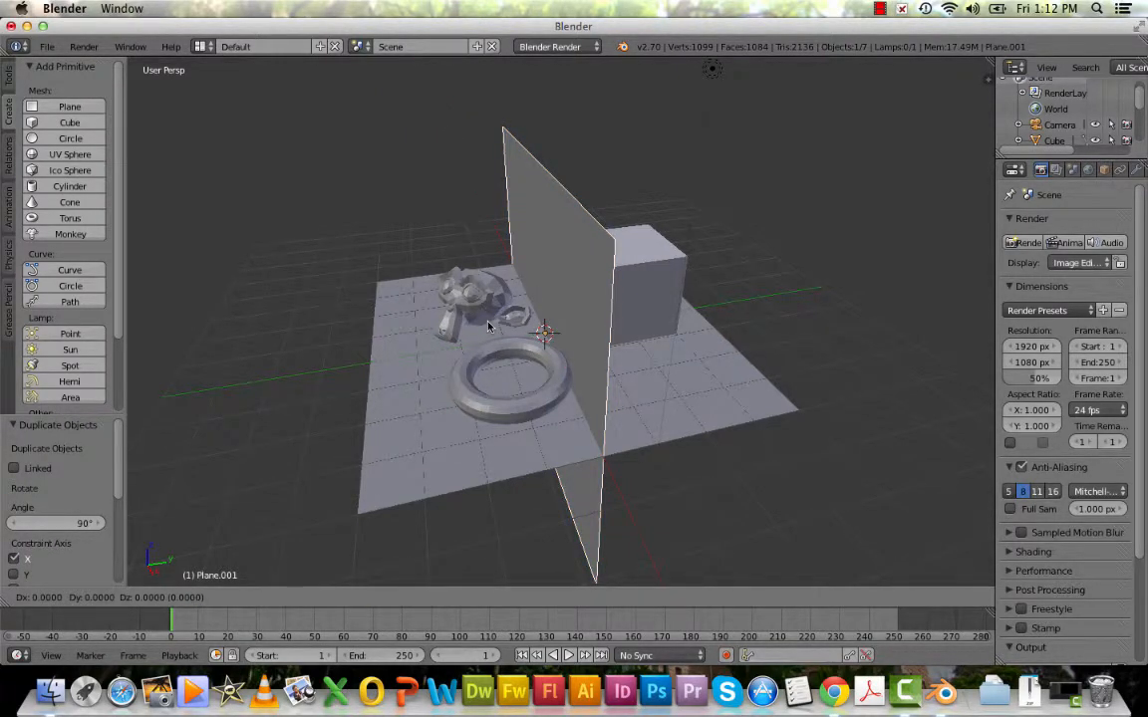
pyautogui.press('y')
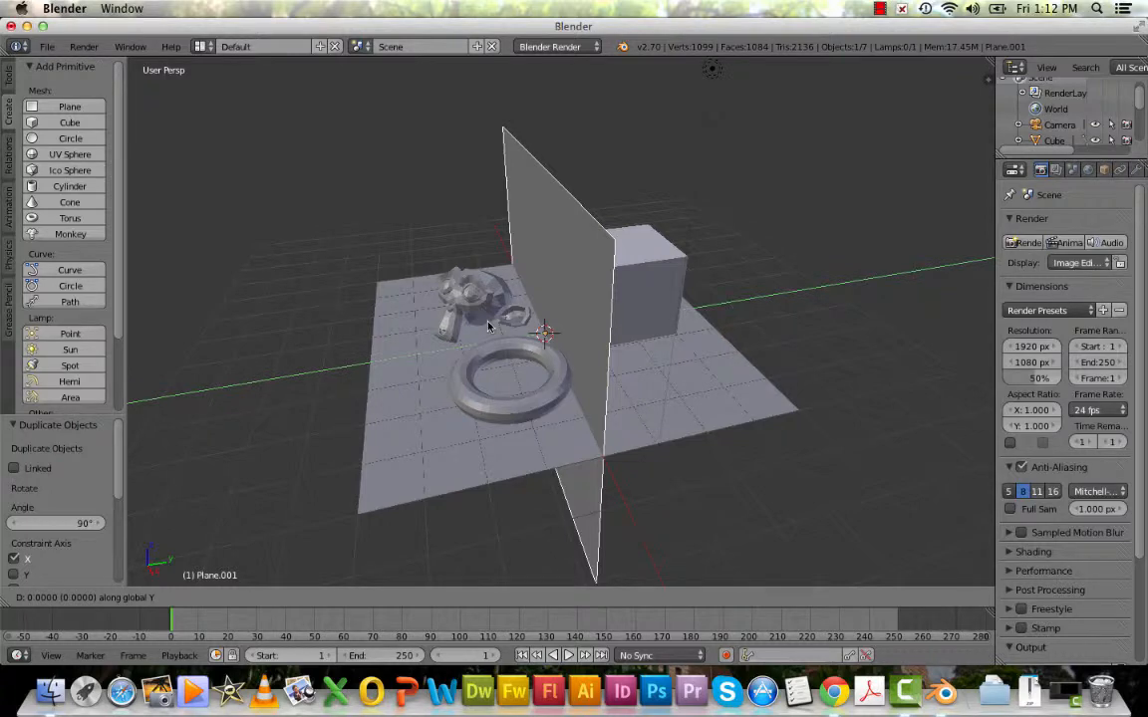
pyautogui.write('4')
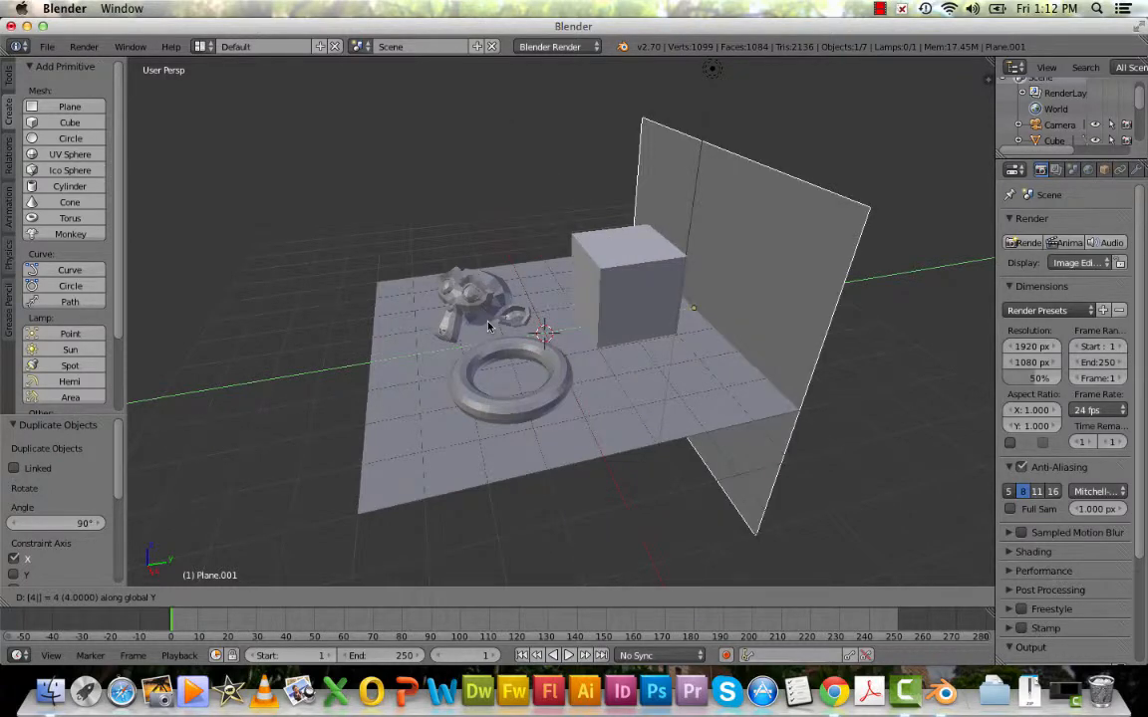
pyautogui.press('Return')
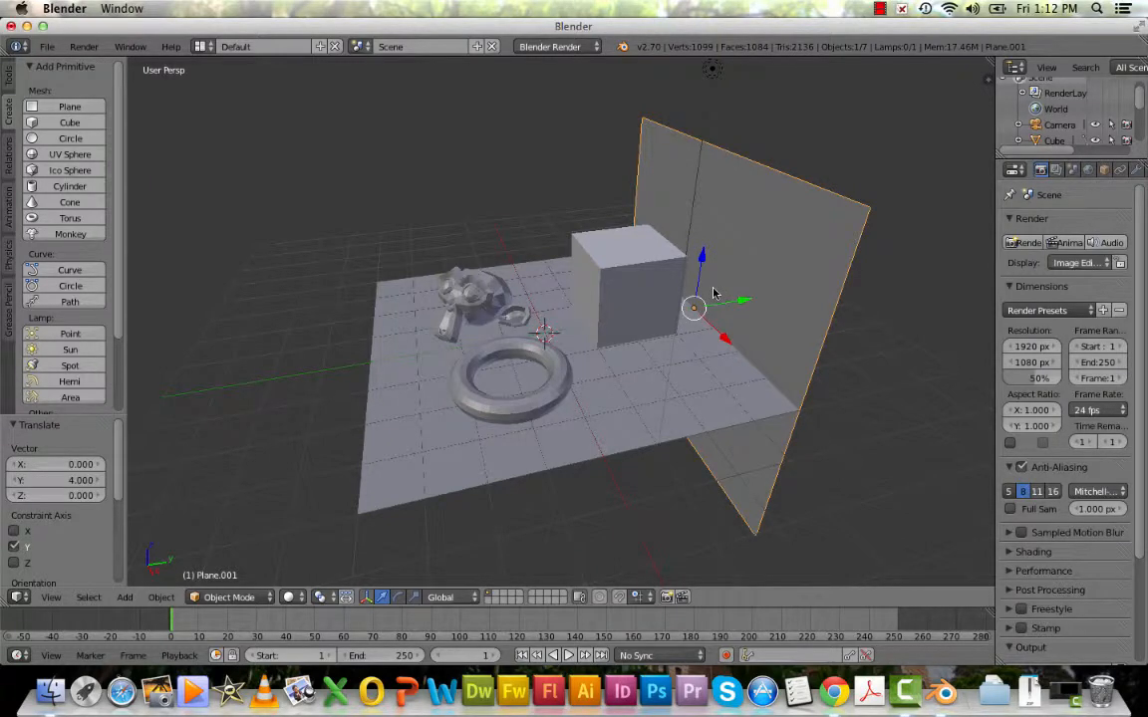
# Duplicate the upright wall plane and rotate the copy 90° around the global Z axis.
pyautogui.hotkey('shift', 'd')
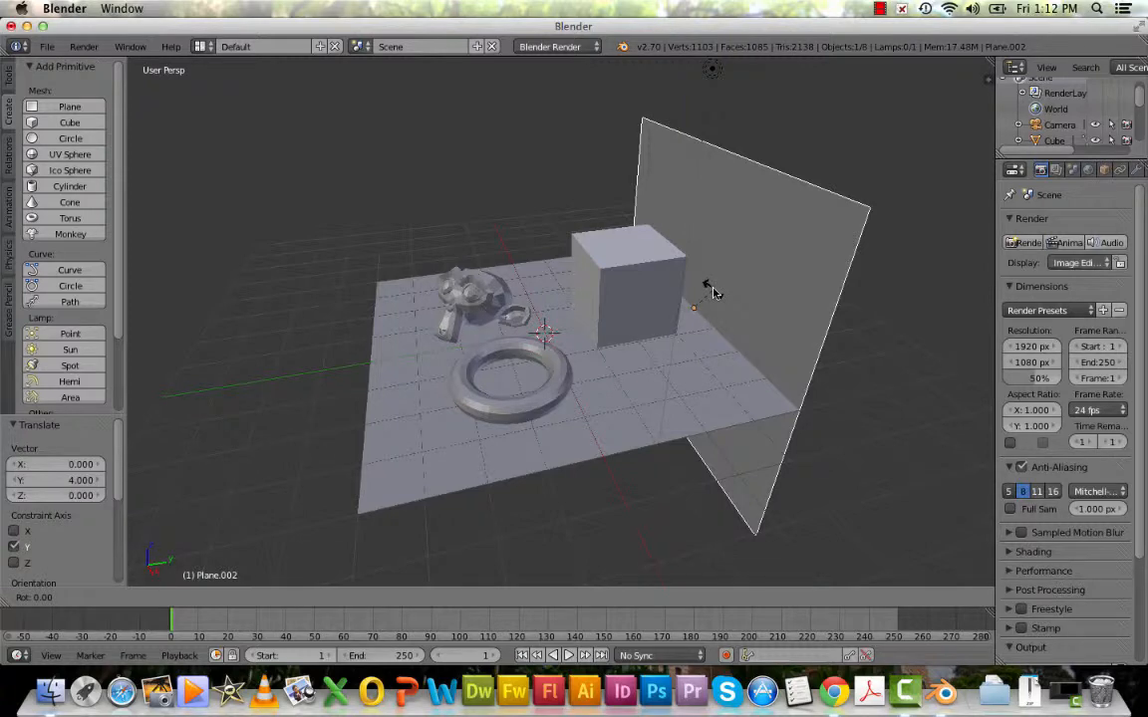
pyautogui.write('z')
pyautogui.write('90')
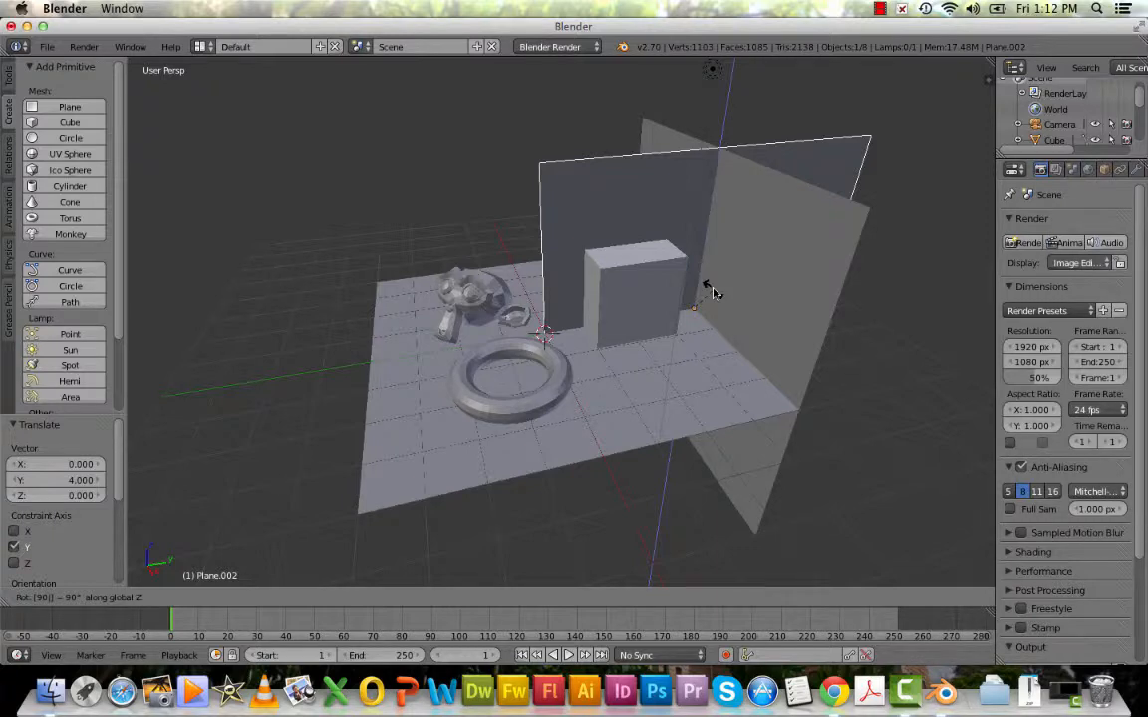
pyautogui.press('Return')
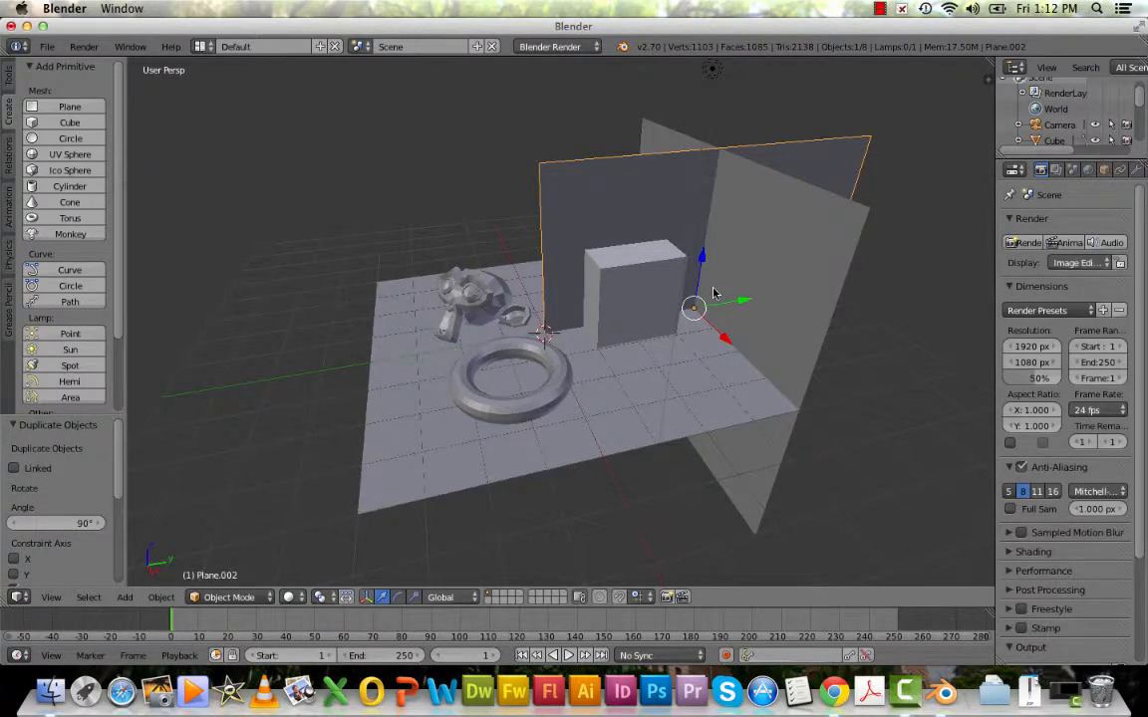
# Move the second wall plane -4 units along the global X axis.
pyautogui.press('g')
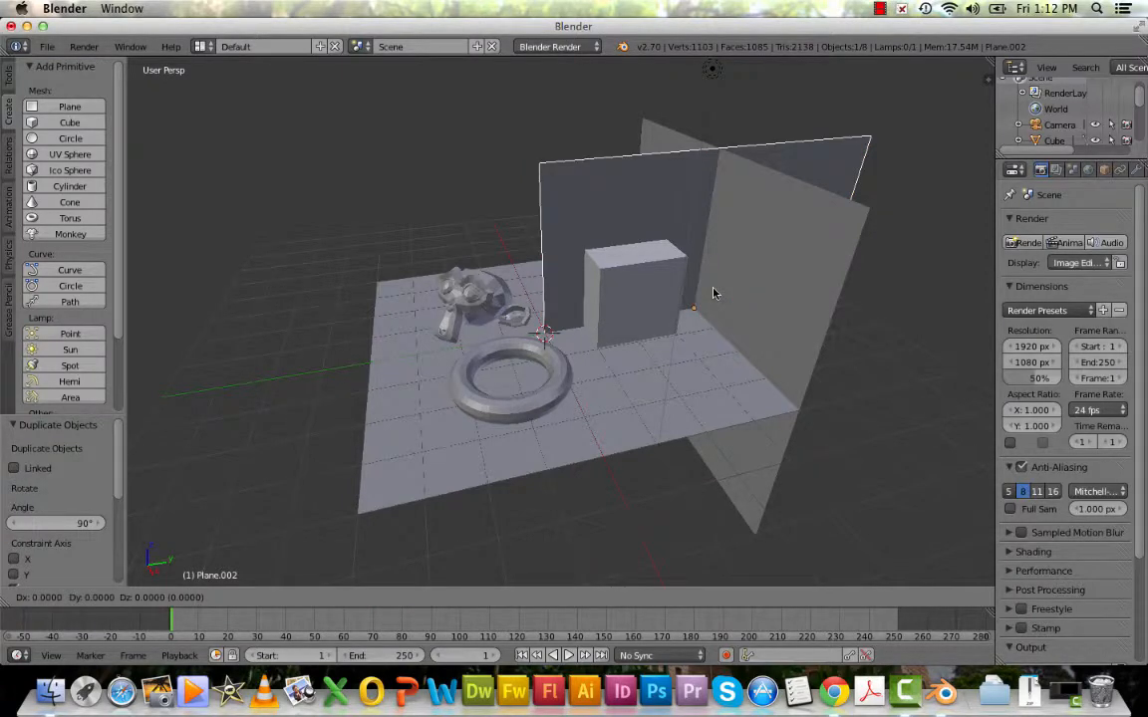
pyautogui.press('x')
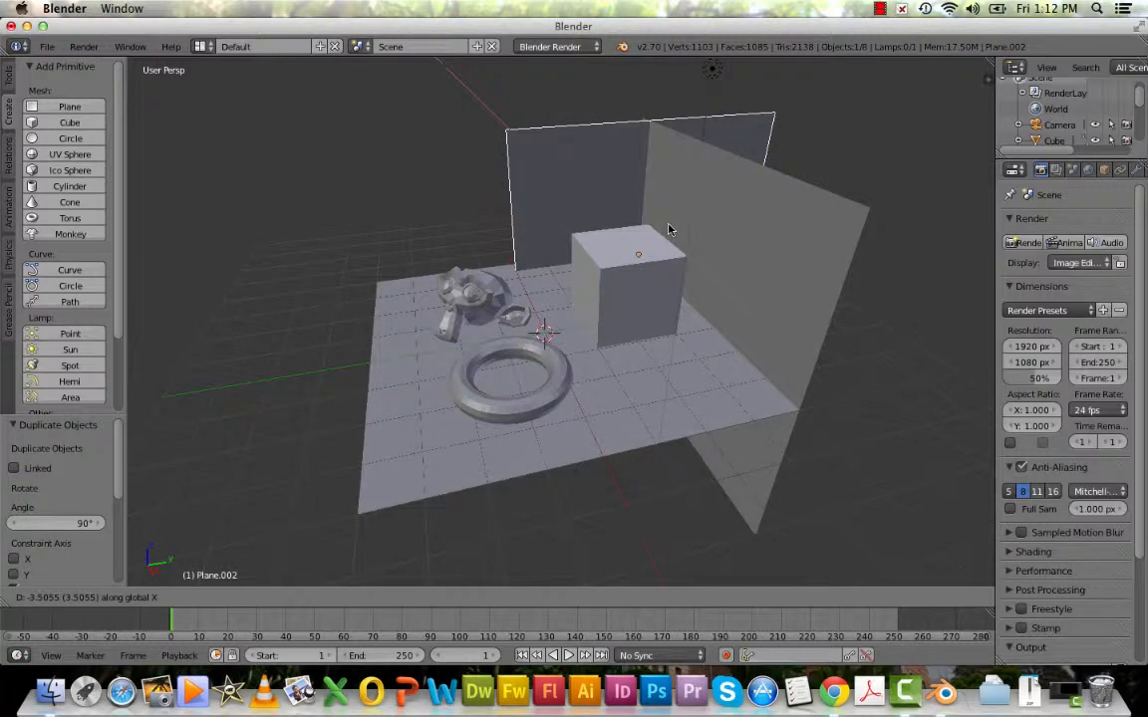
pyautogui.write('4')
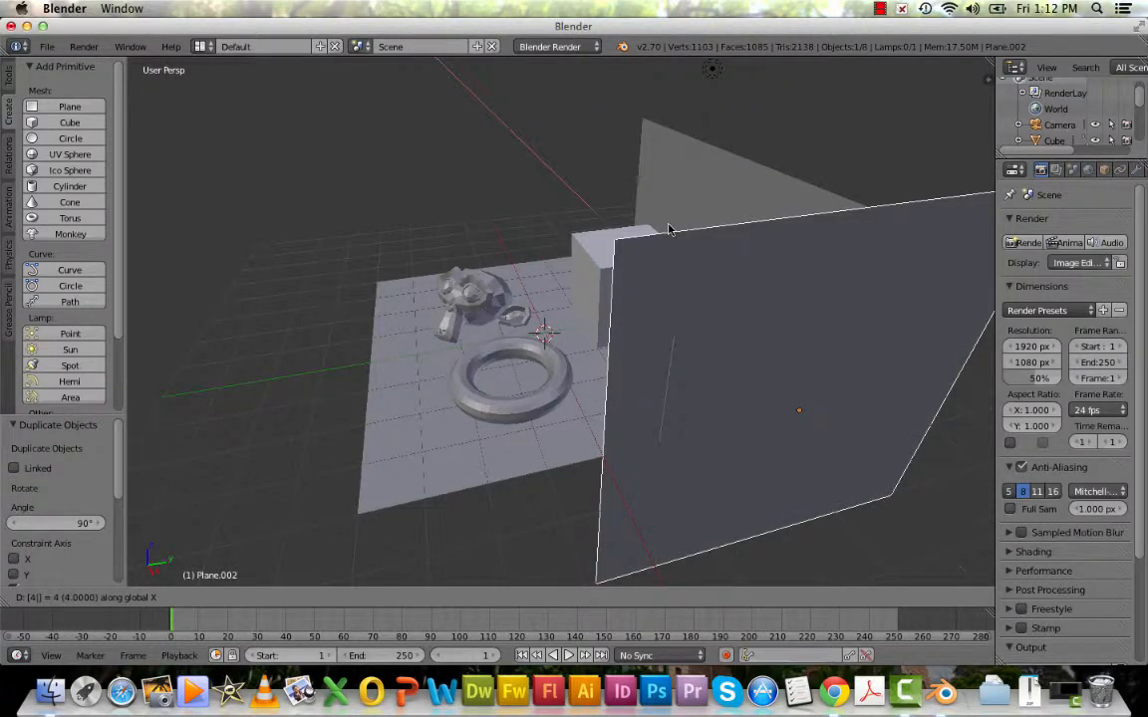
pyautogui.press('BackSpace')
pyautogui.press('-')
pyautogui.write('4')
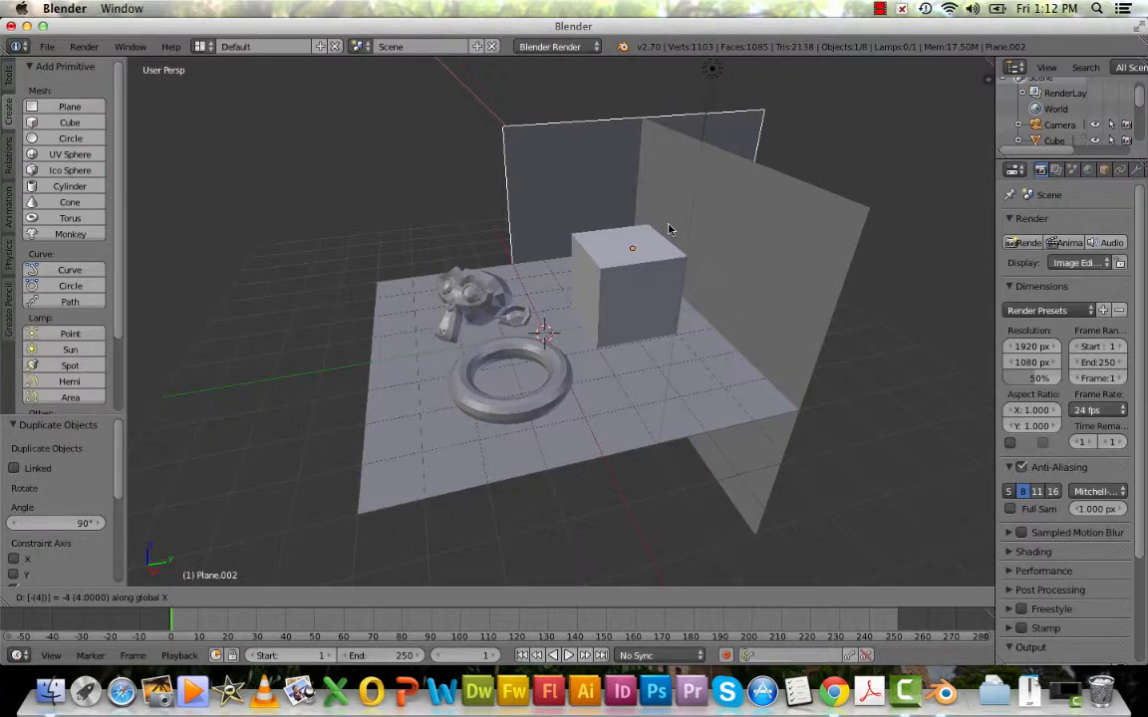
pyautogui.press('Return')
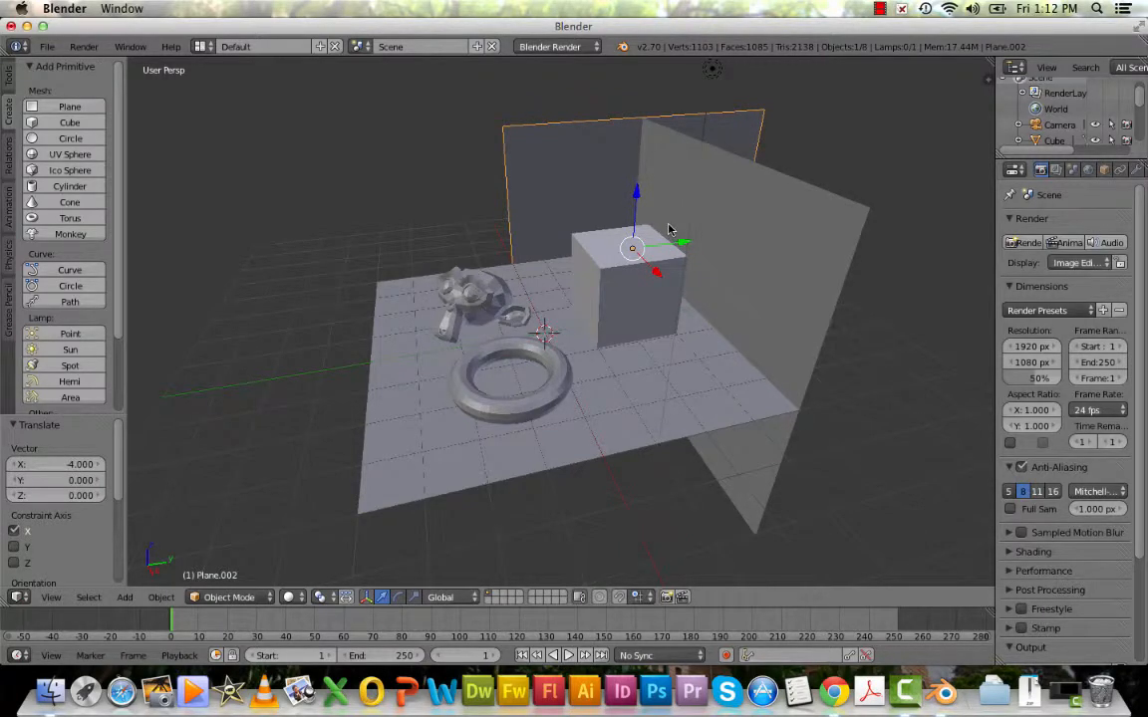
# Move the second wall plane -4 units along the global Y axis to align it with the floor's back edge.
pyautogui.press('g')
pyautogui.press('y')
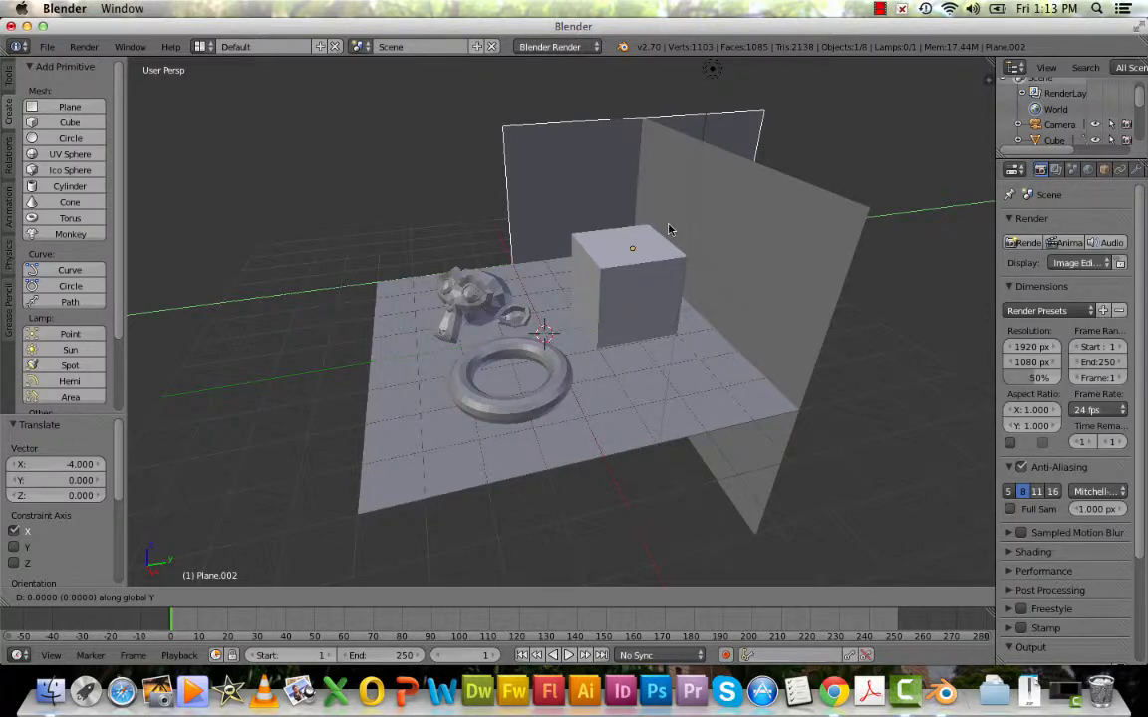
pyautogui.write('4')
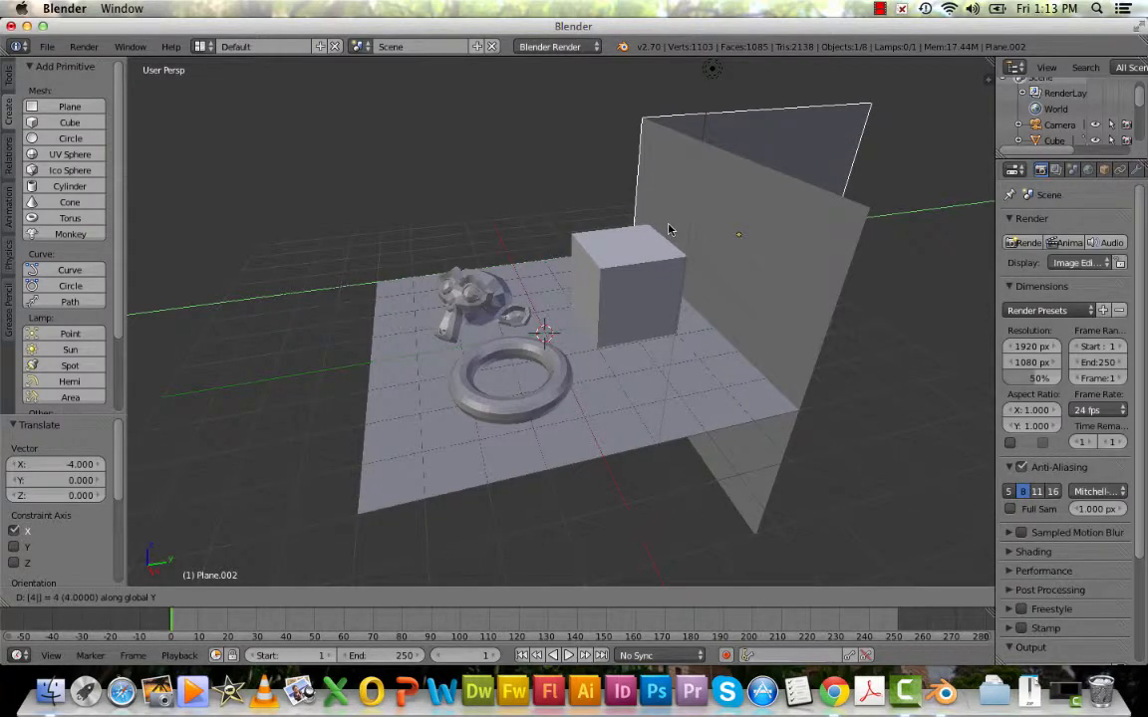
pyautogui.press('-')
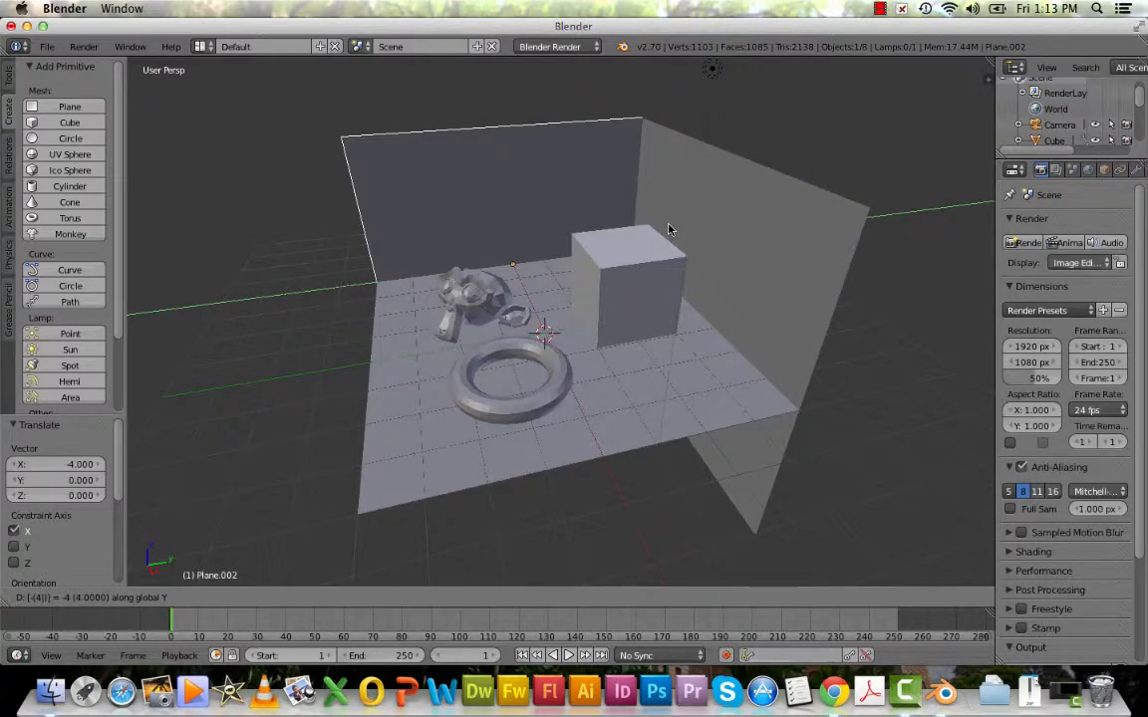
pyautogui.press('Return')
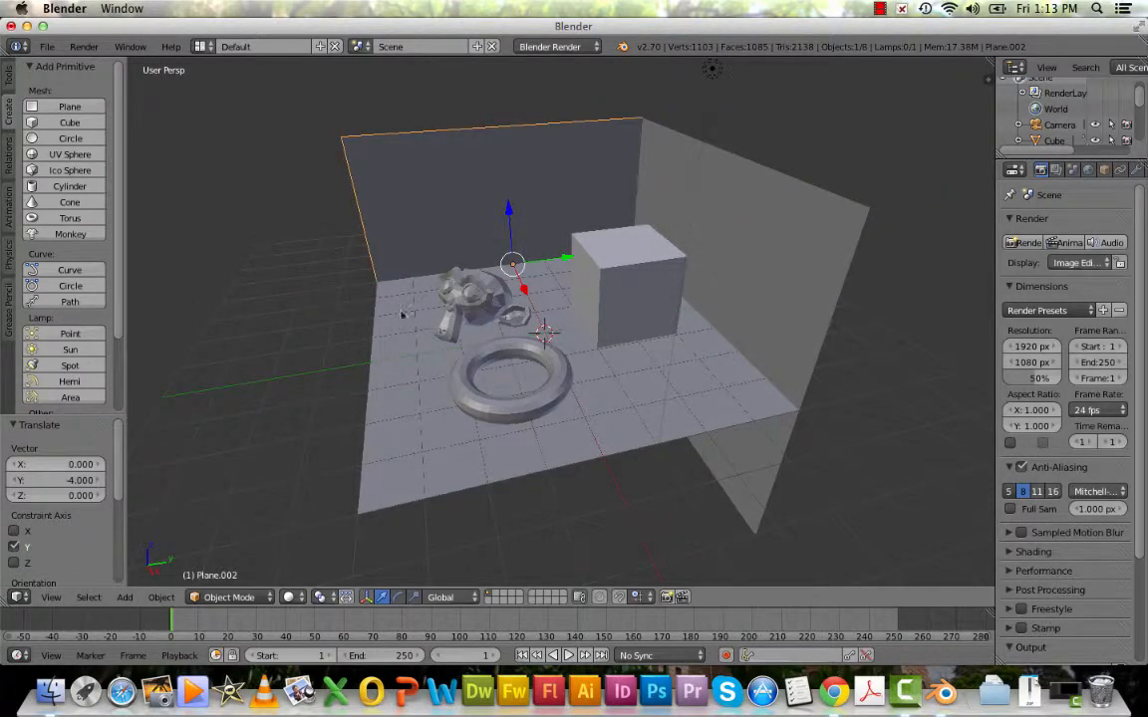
# Render a still image of the walled scene from the camera view, then close the render result.
pyautogui.click(53, 597)
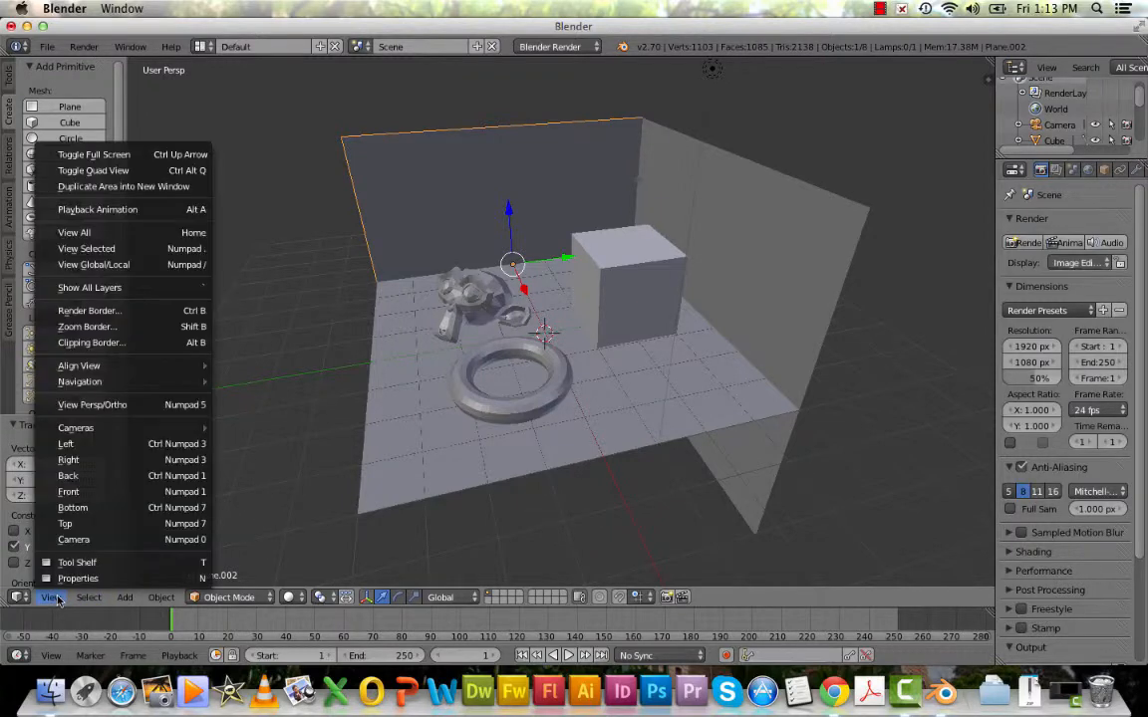
pyautogui.click(73, 539)
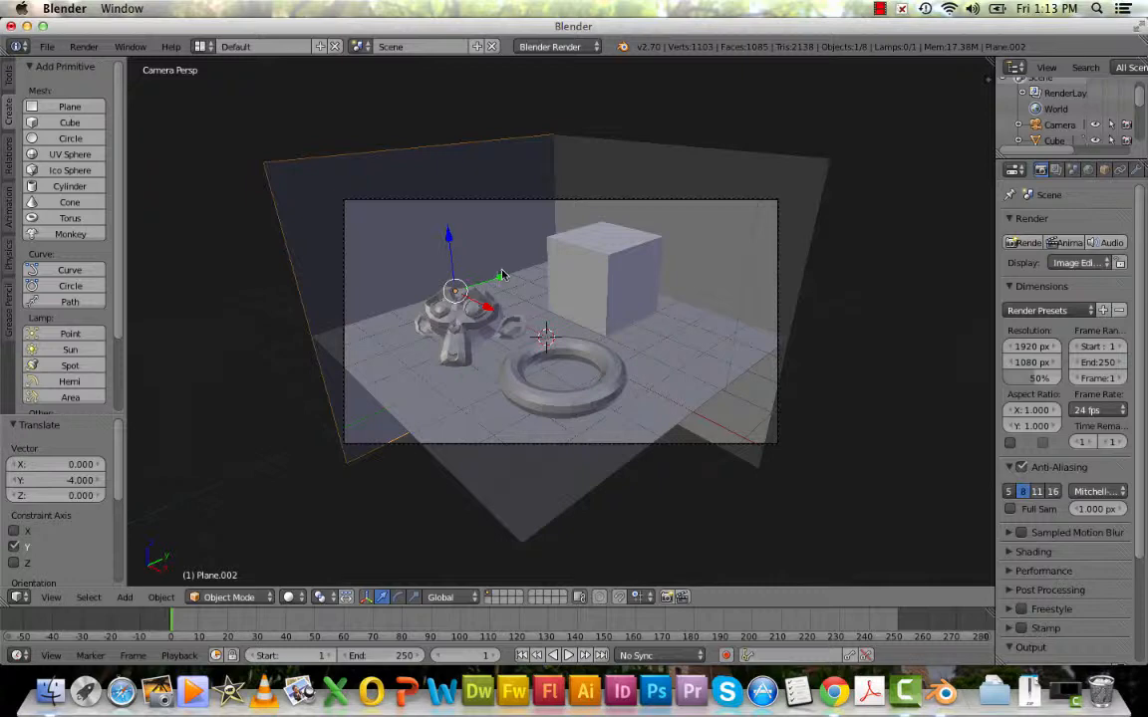
pyautogui.click(84, 46)
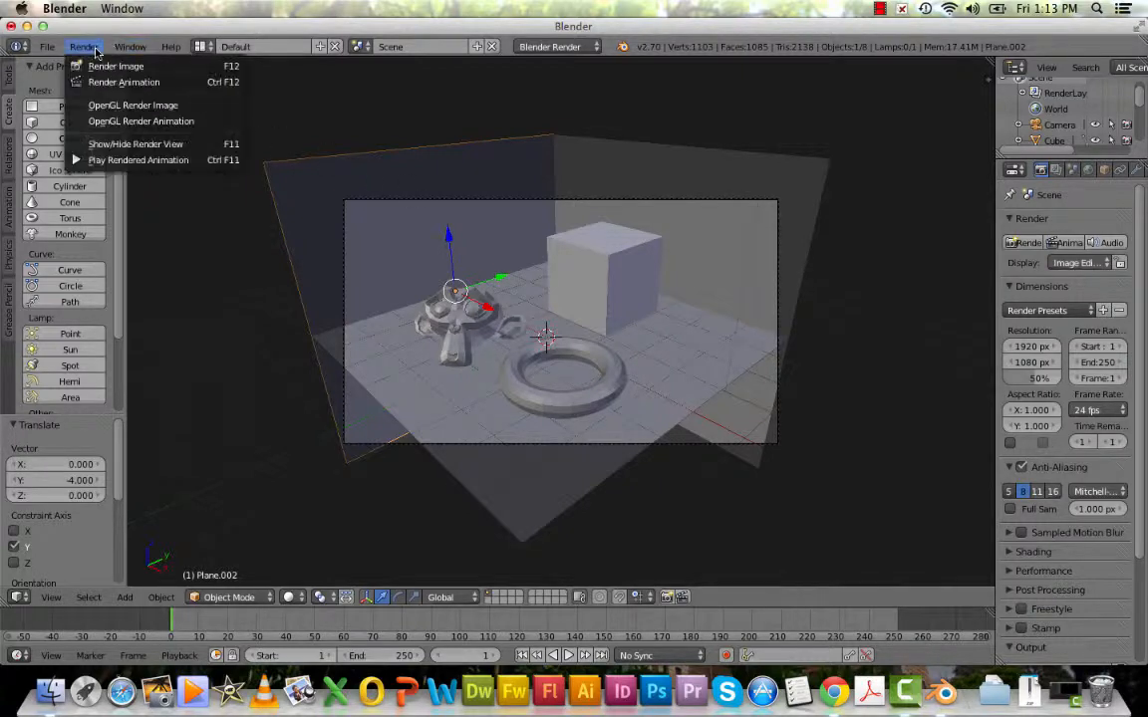
pyautogui.click(95, 57)
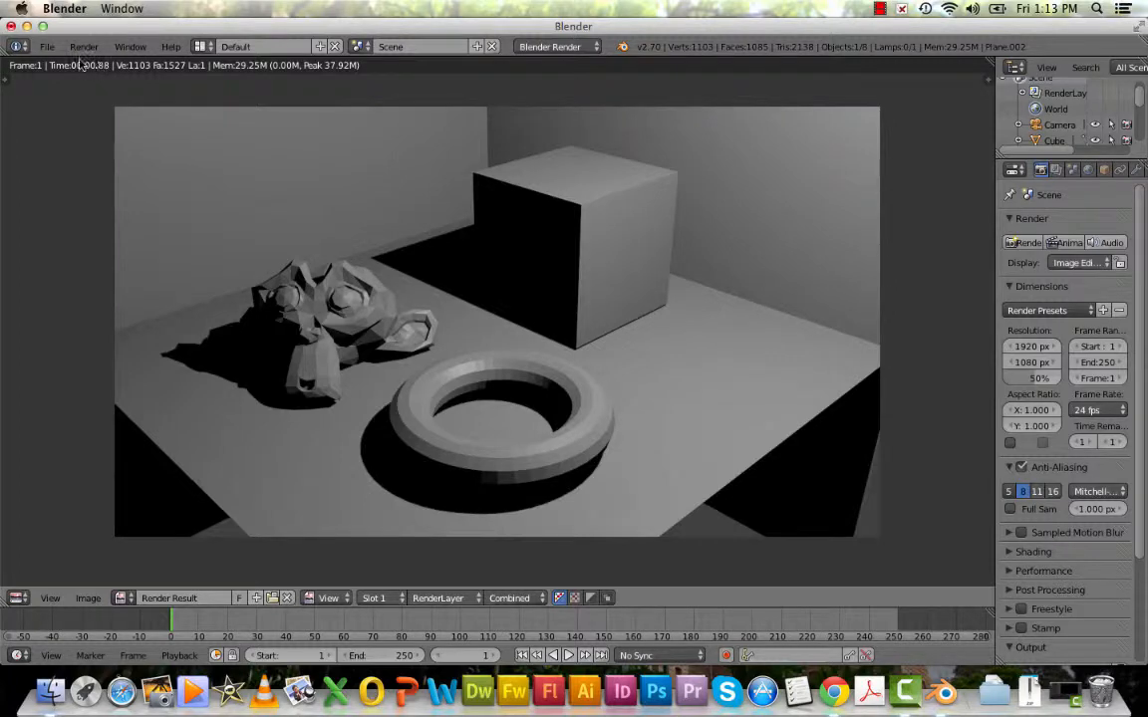
pyautogui.press('Escape')
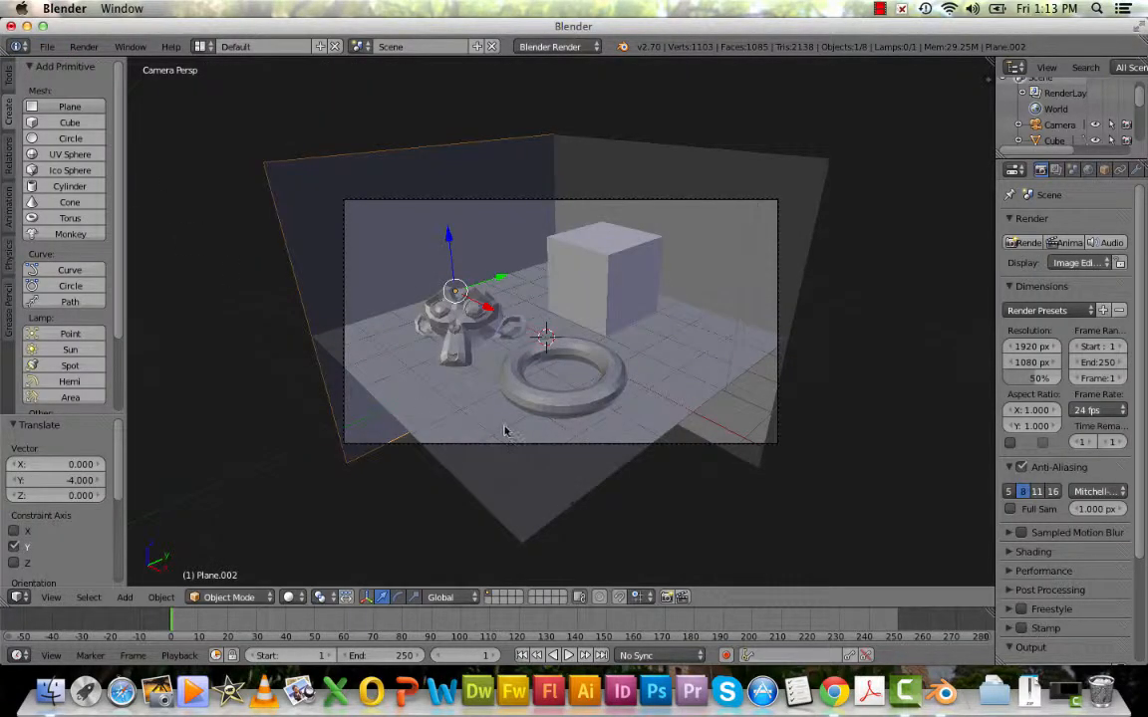
# Duplicate the floor plane again and rotate the copy 90° around the global Y axis.
pyautogui.moveTo(642, 463); pyautogui.dragTo(602, 447, button='middle')
pyautogui.rightClick(607, 402)
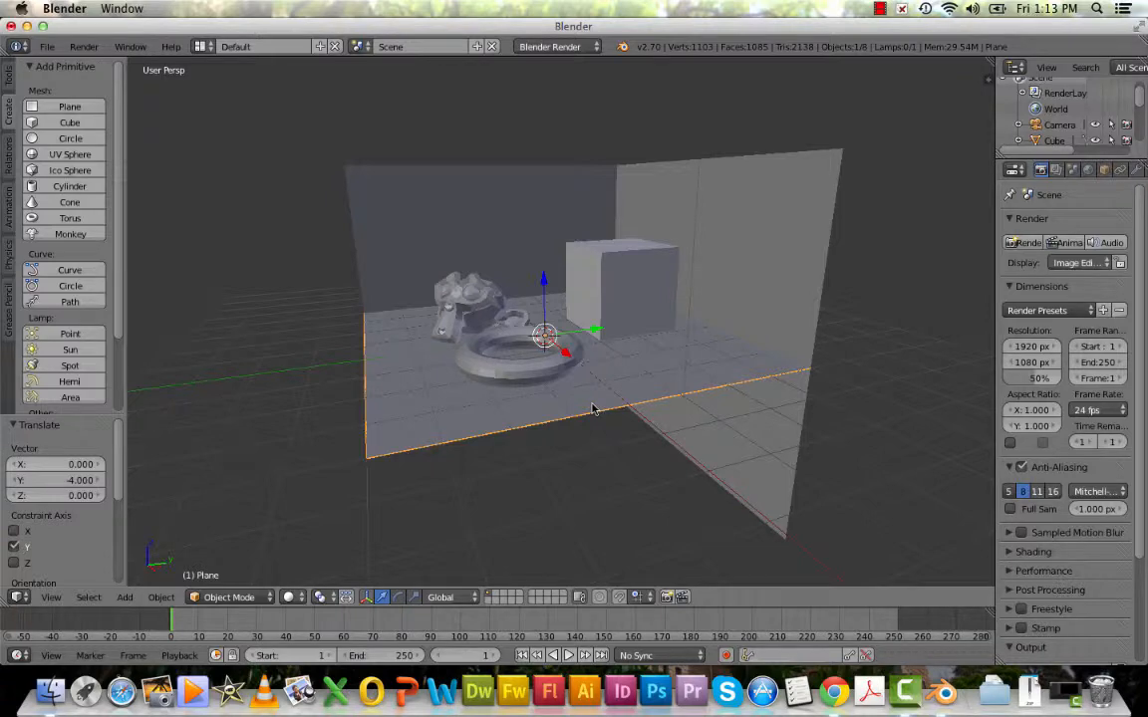
pyautogui.hotkey('shift', 'd')
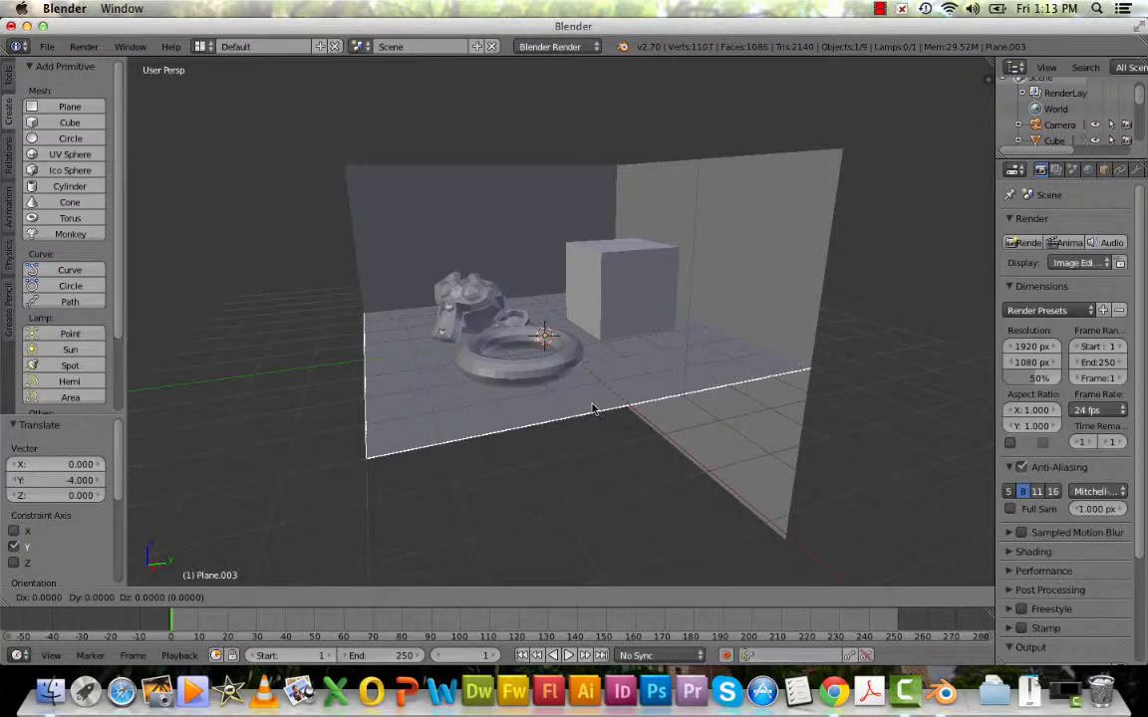
pyautogui.press('r')
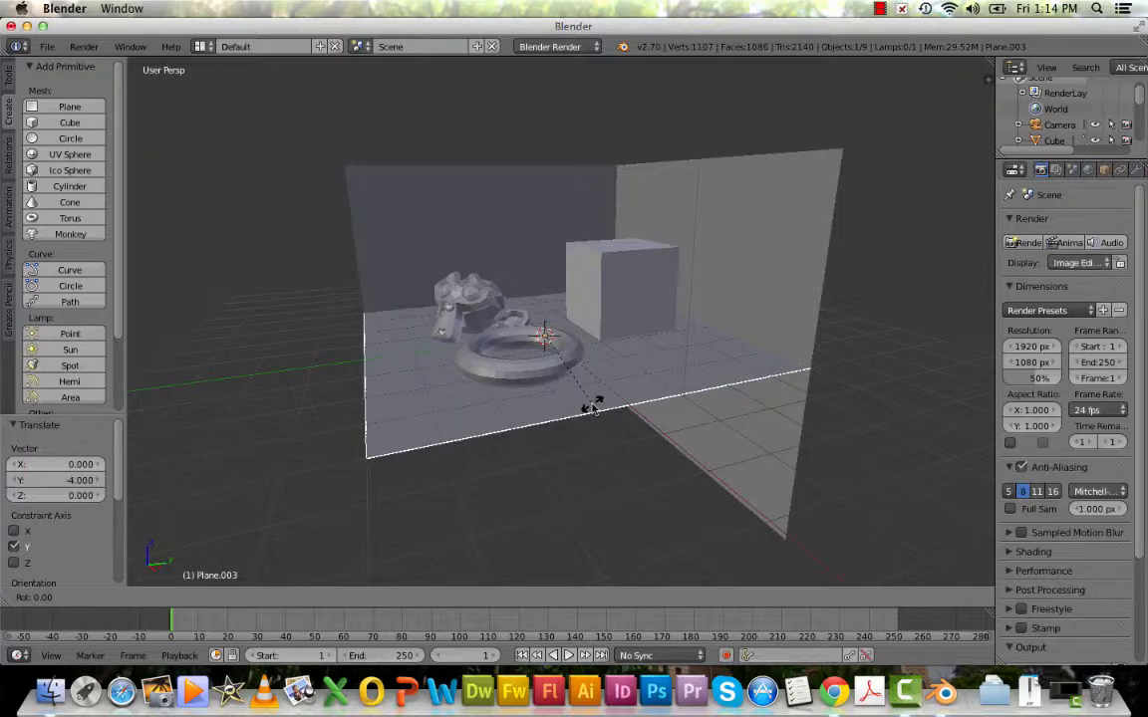
pyautogui.write('y')
pyautogui.write('90')
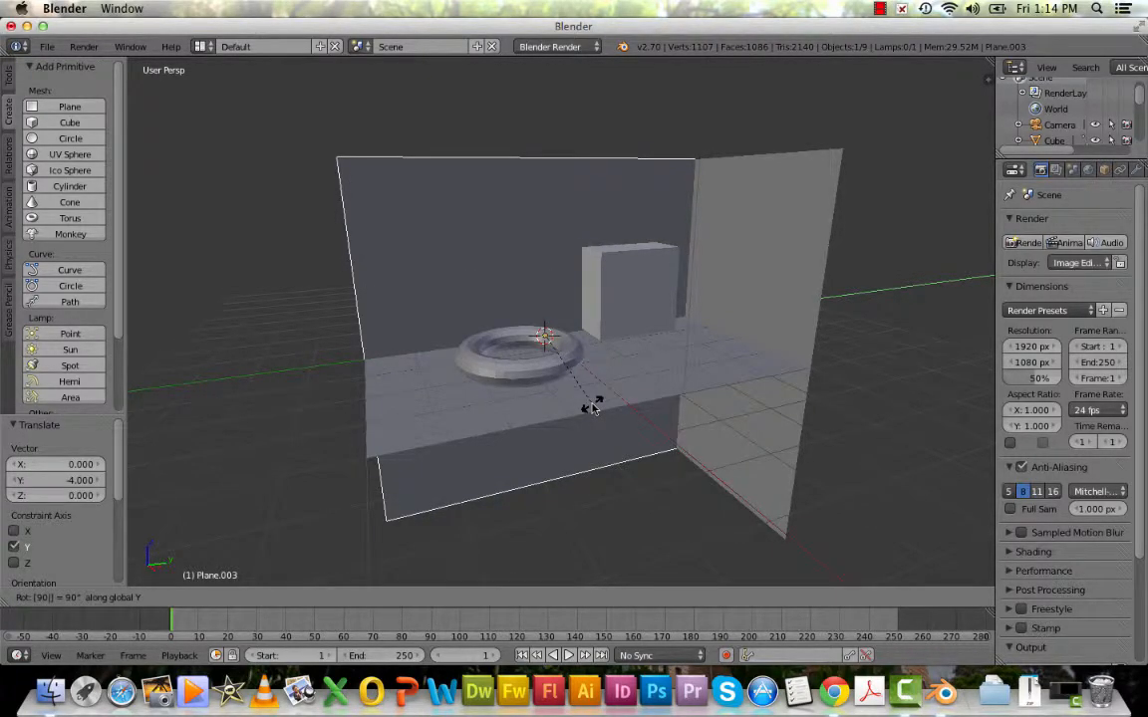
pyautogui.press('Return')
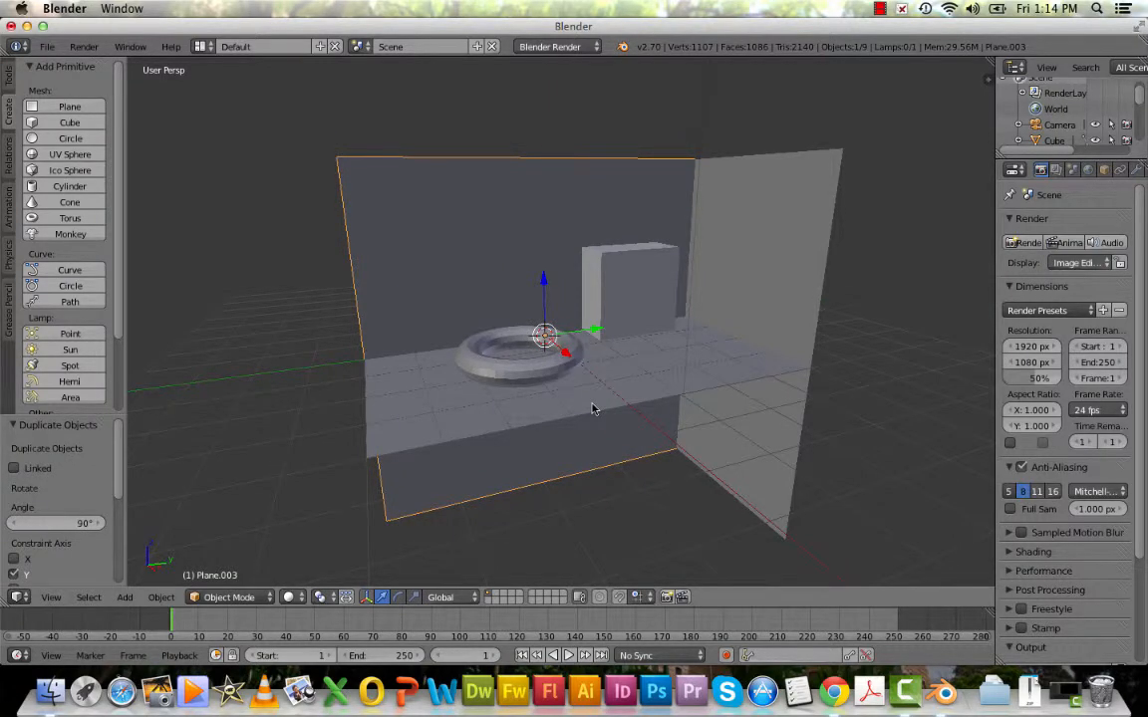
# Move the newly rotated plane copy 4 units along the global X axis to the floor's front edge.
pyautogui.press('g')
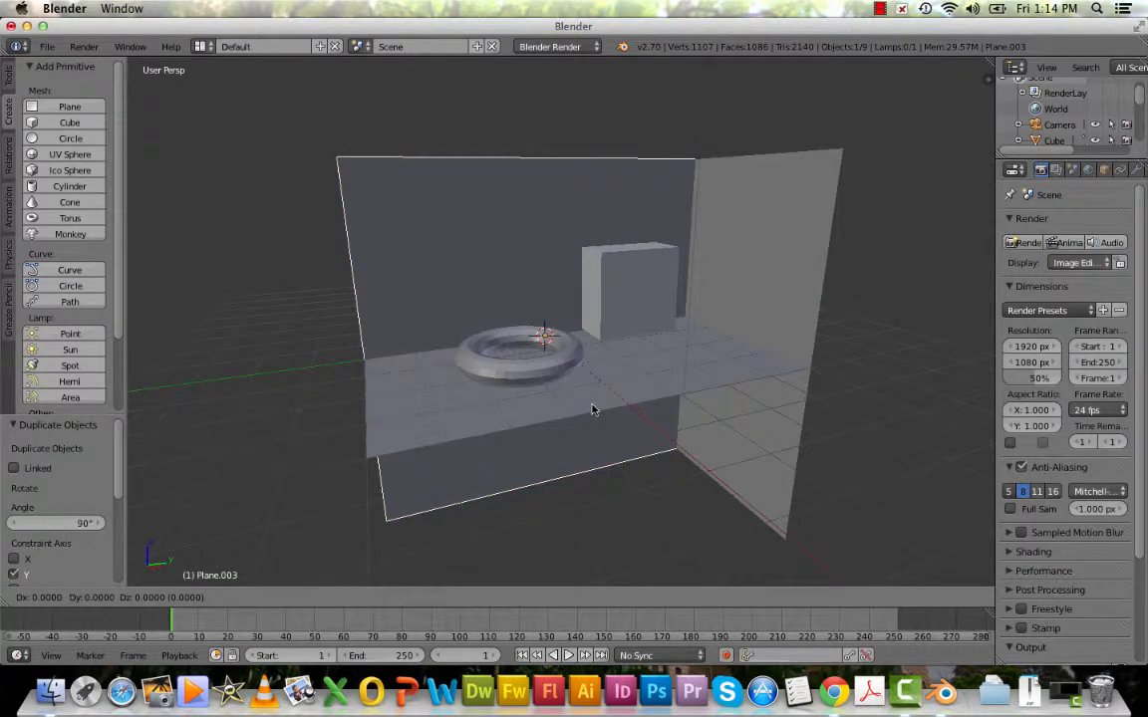
pyautogui.press('x')
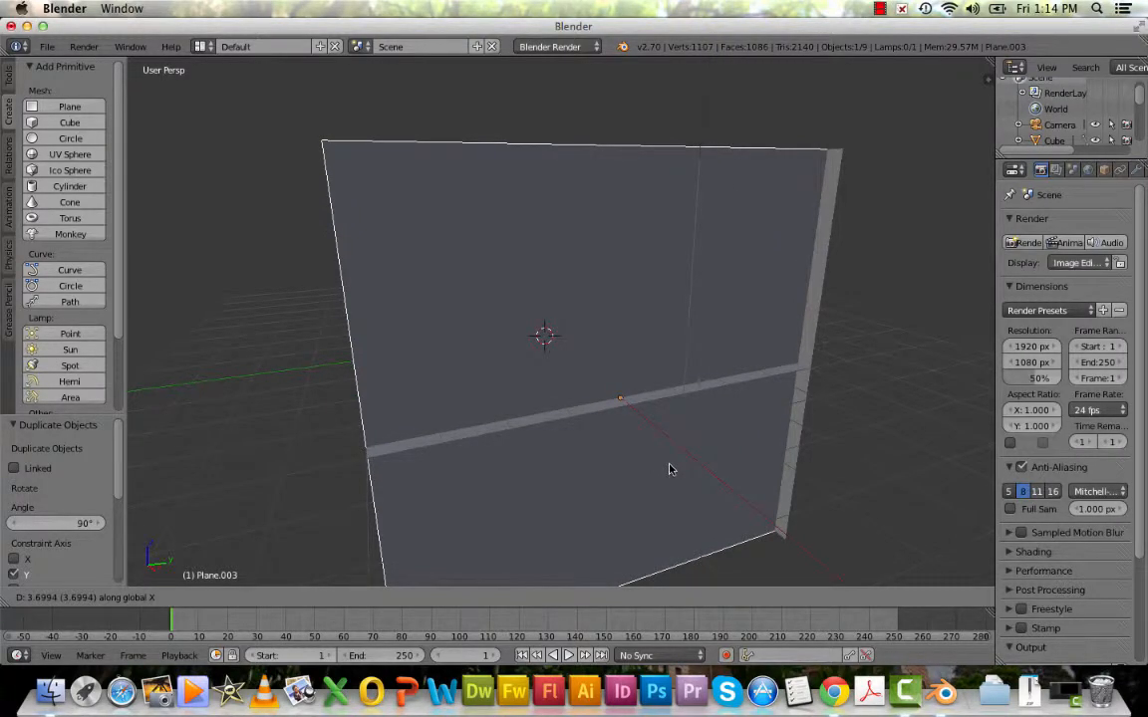
pyautogui.write('4')
pyautogui.press('Return')
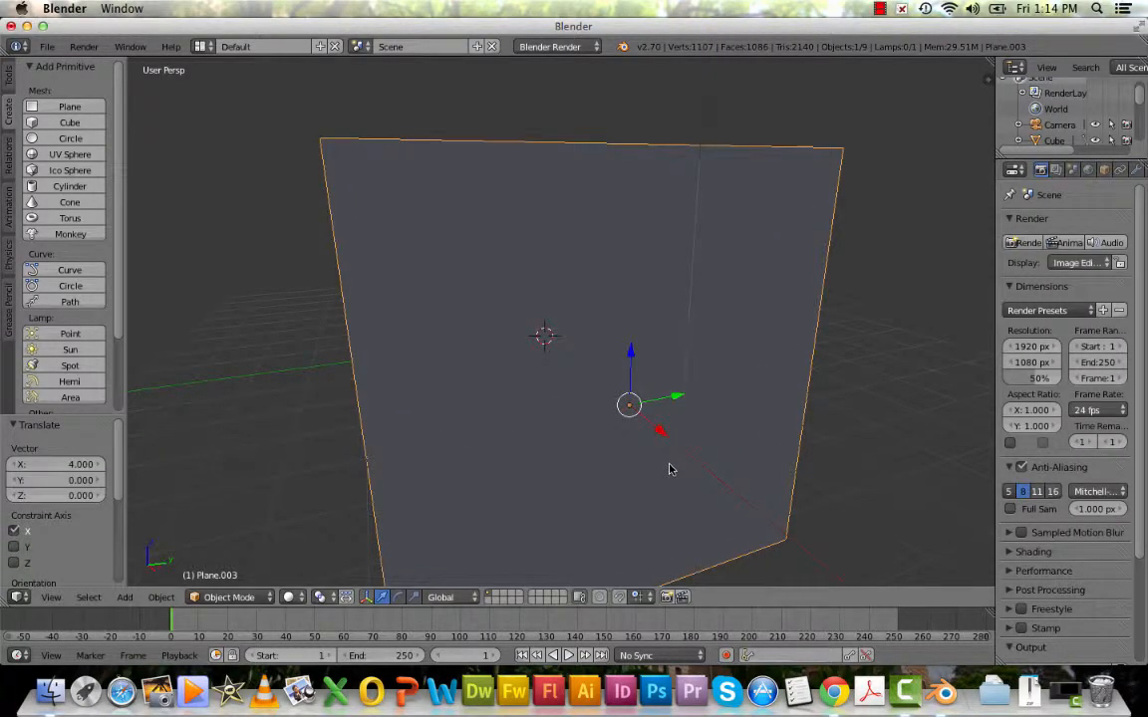
# Lower the front plane -4 units along the global Z axis so its upper edge meets the floor.
pyautogui.press('g')
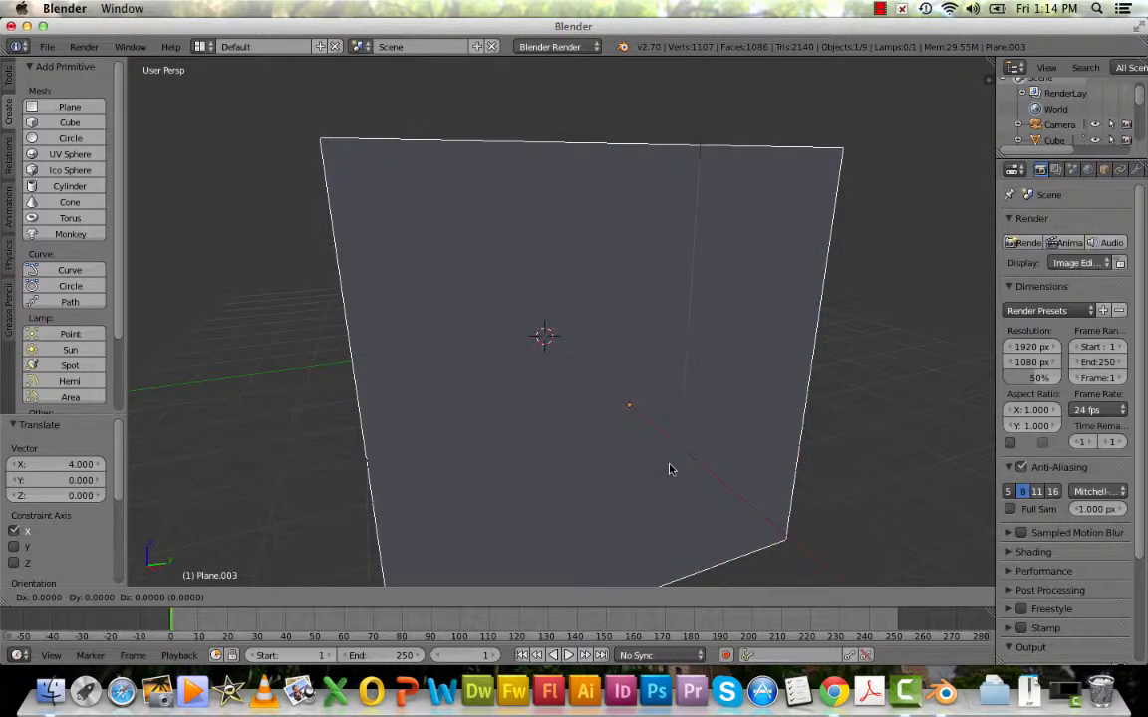
pyautogui.press('z')
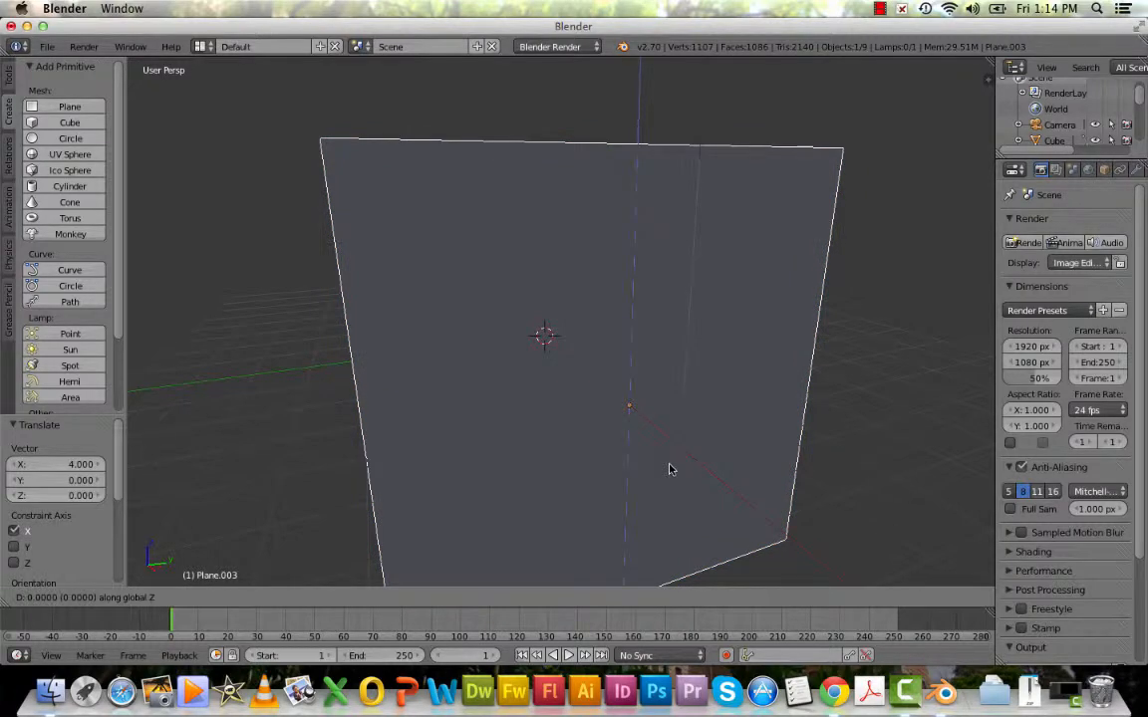
pyautogui.write('-4')
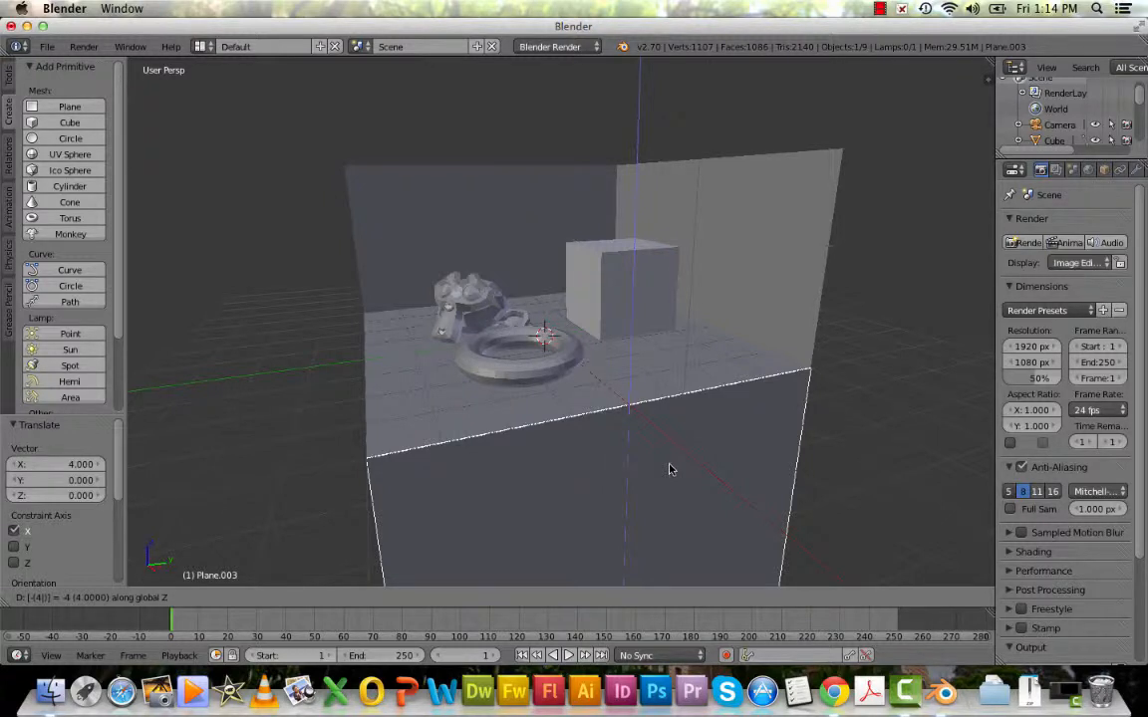
pyautogui.press('Return')
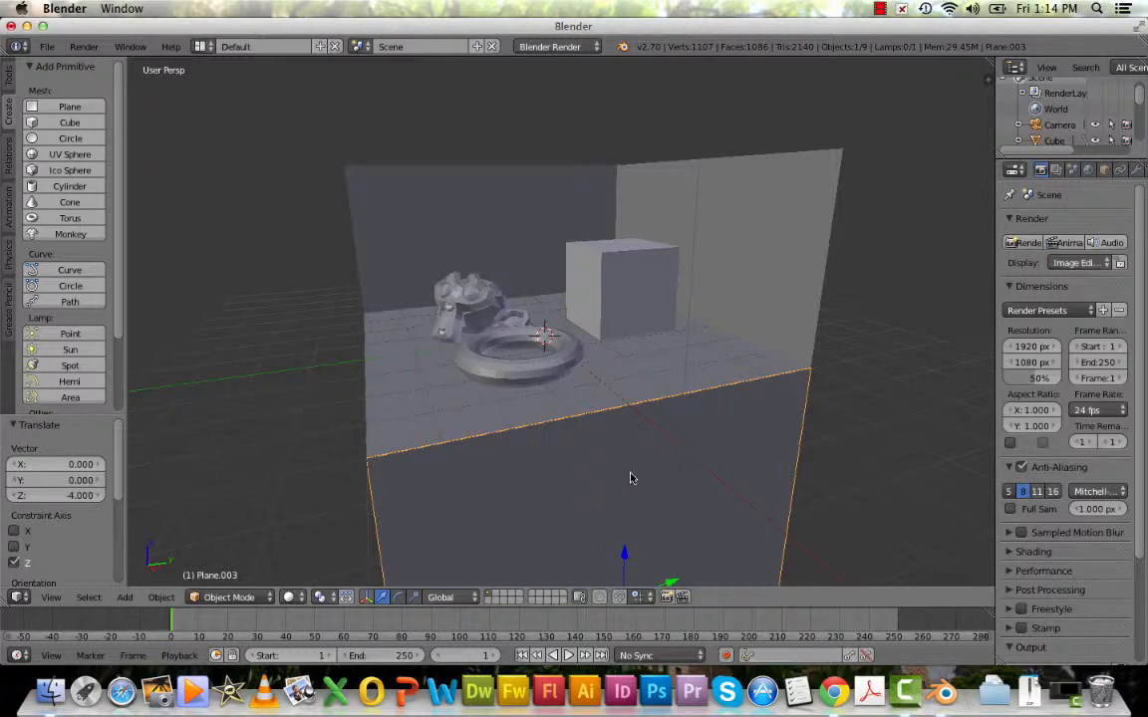
# Duplicate the front plane below the floor and rotate the copy 90° around the global Z axis.
pyautogui.hotkey('shift', 'd')
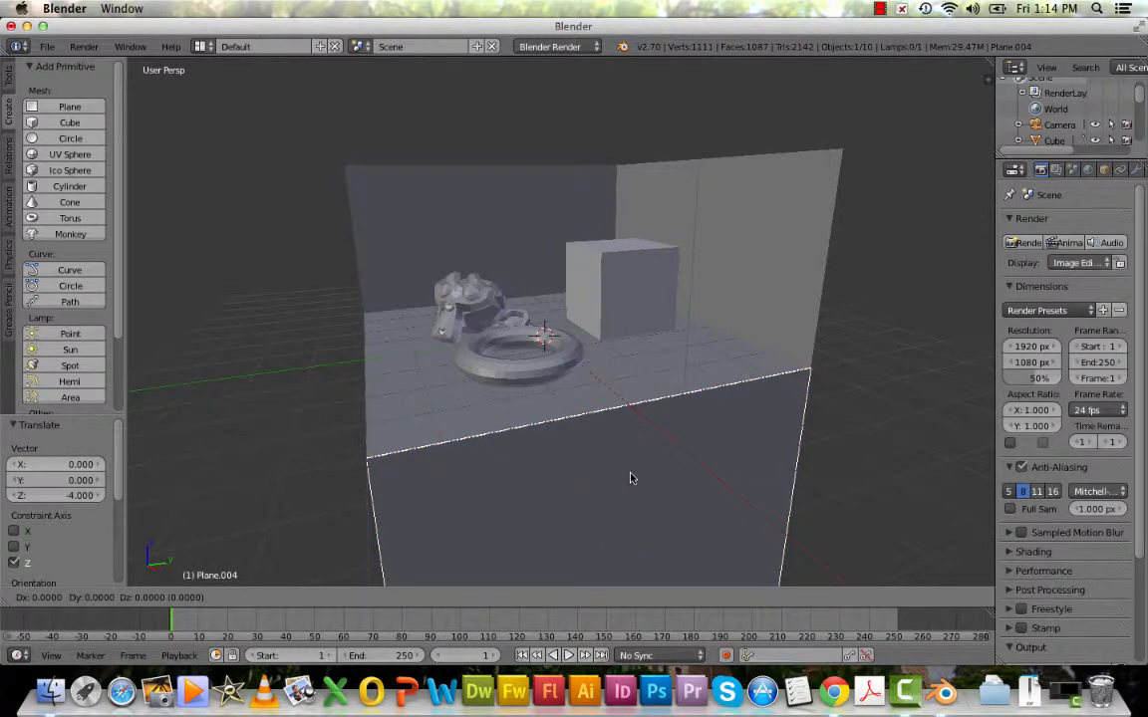
pyautogui.press('r')
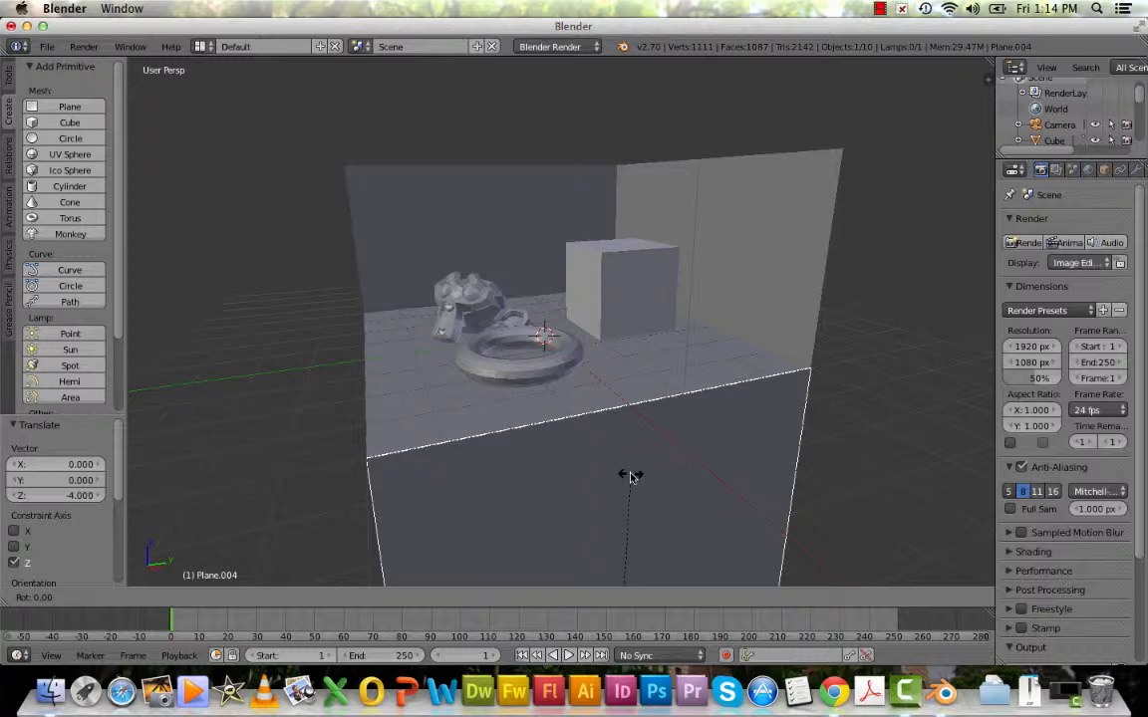
pyautogui.write('z90')
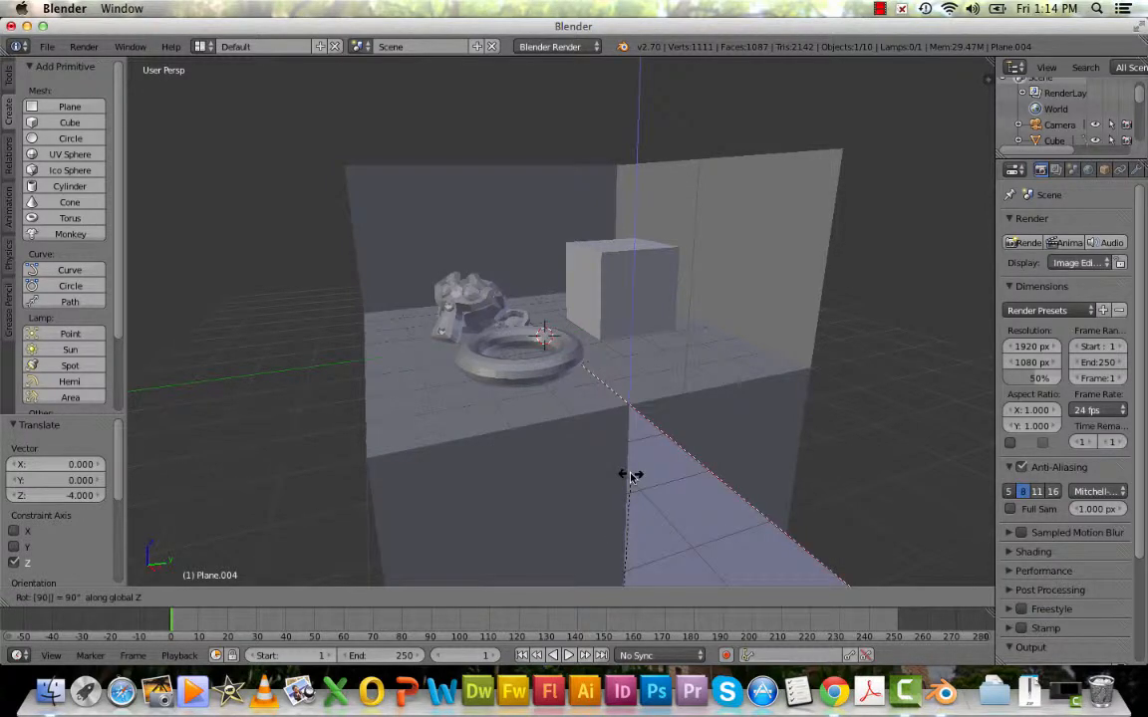
pyautogui.press('Return')
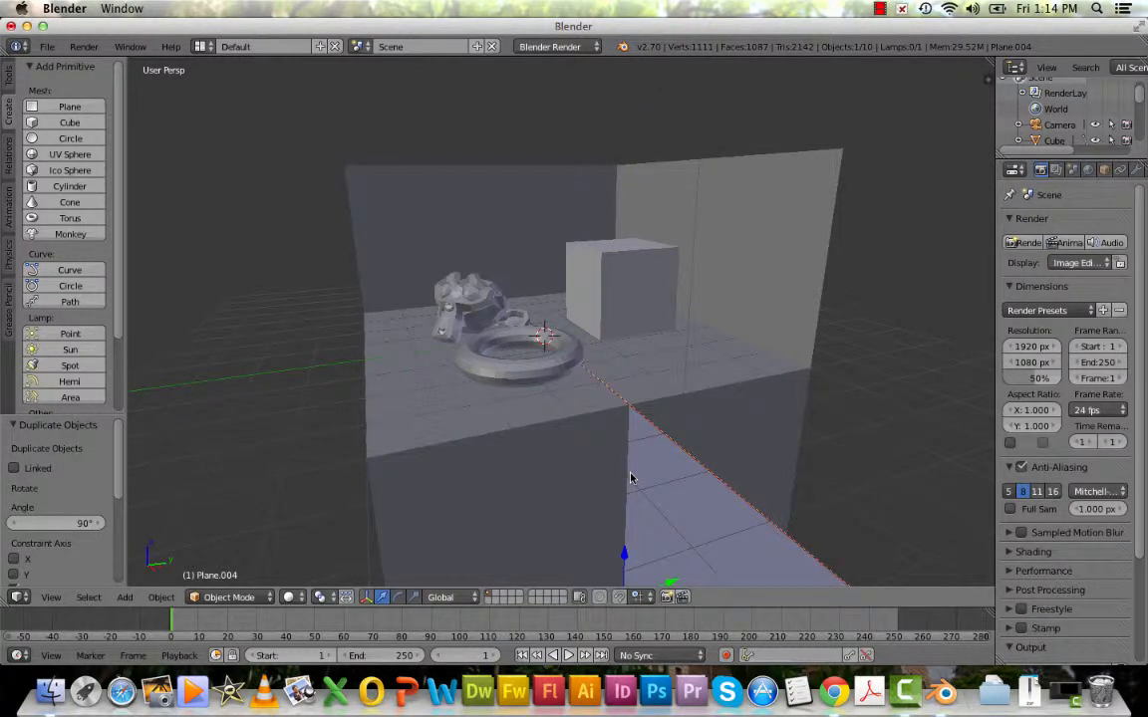
# Move the rotated copy of the front plane -4 units along the global Y axis.
pyautogui.press('g')
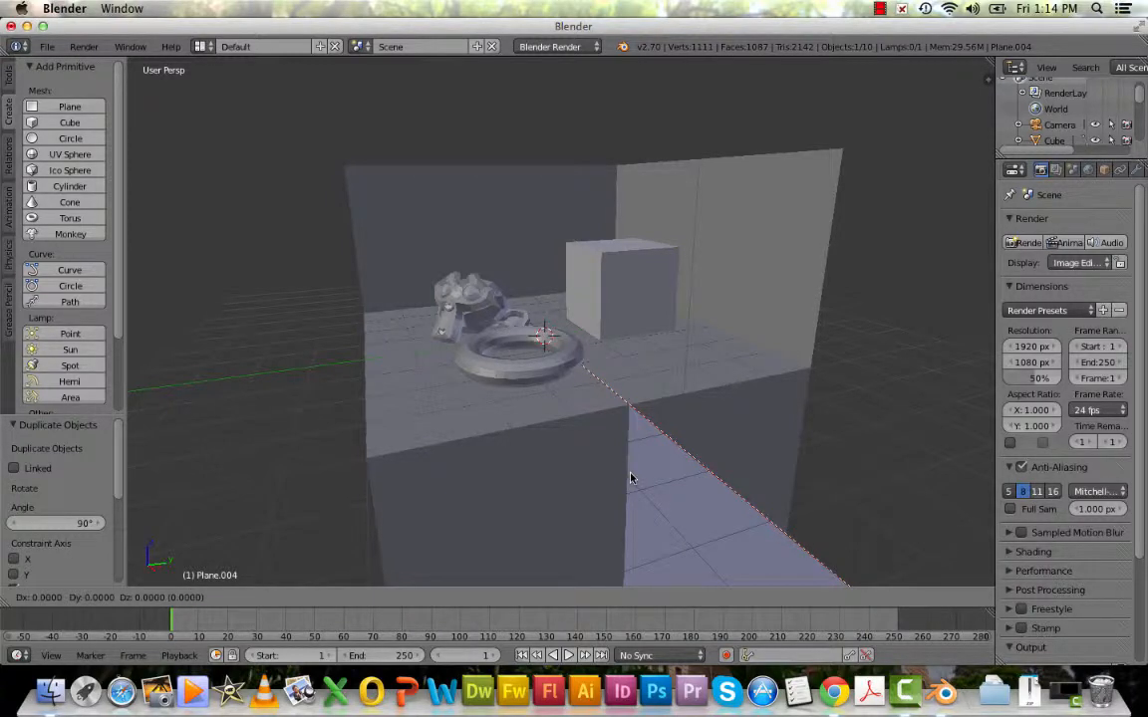
pyautogui.write('y')
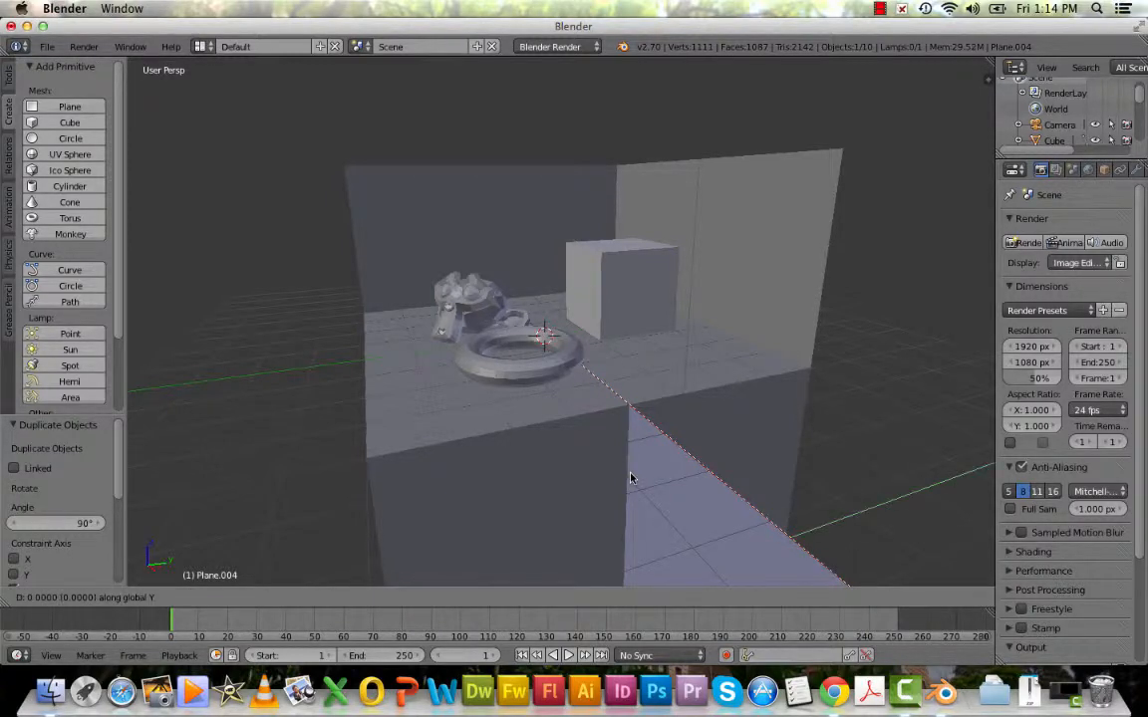
pyautogui.write('-4')
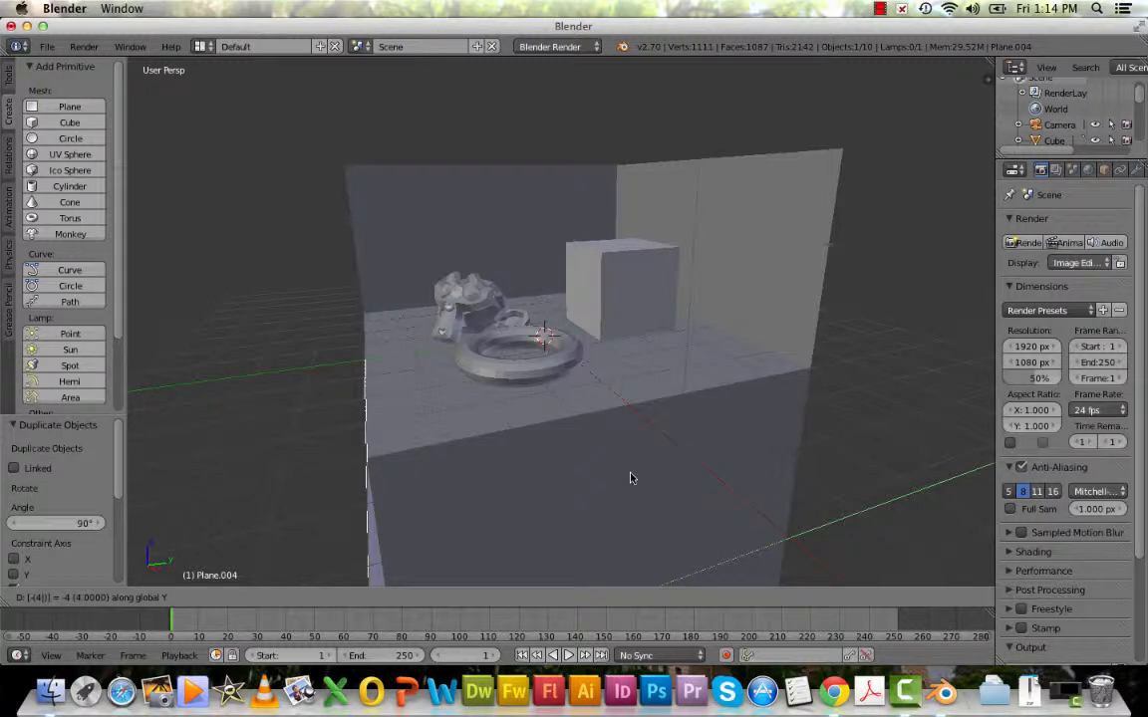
pyautogui.press('Return')
# Move the same plane -4 units along the global X axis to align it beneath the floor's side edge.
pyautogui.press('g')
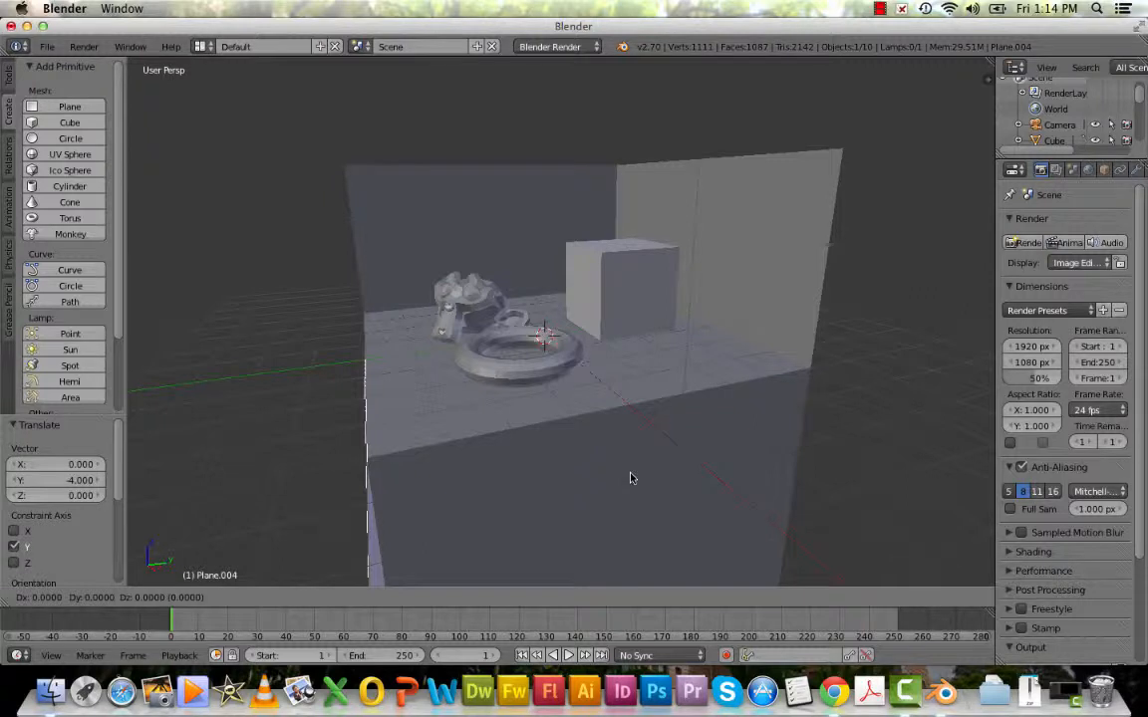
pyautogui.press('x')
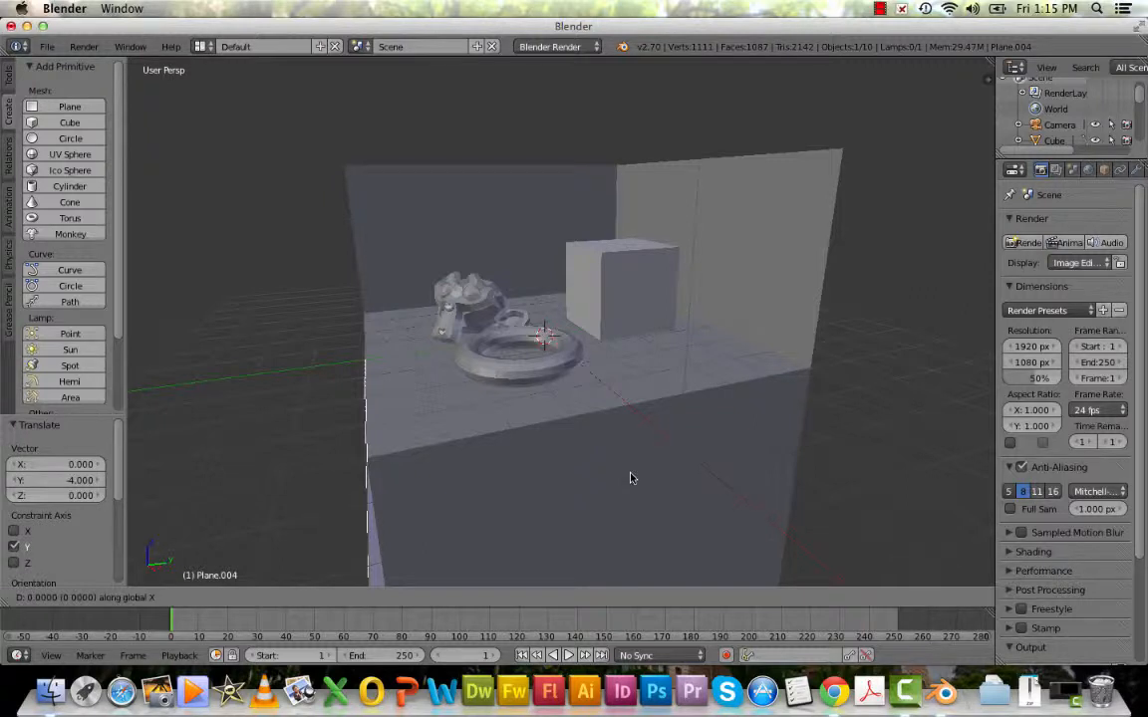
pyautogui.press('4')
pyautogui.press('Return')
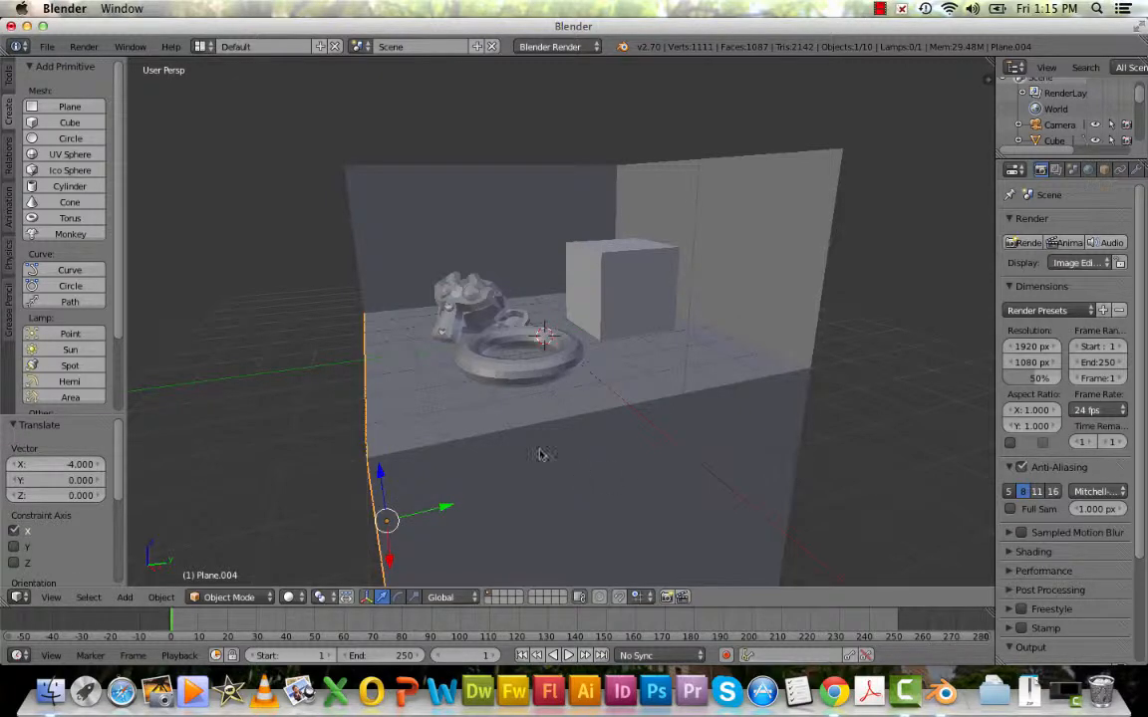
# Switch to the camera view and render a still image of the scene with the added side planes.
pyautogui.click(50, 597)
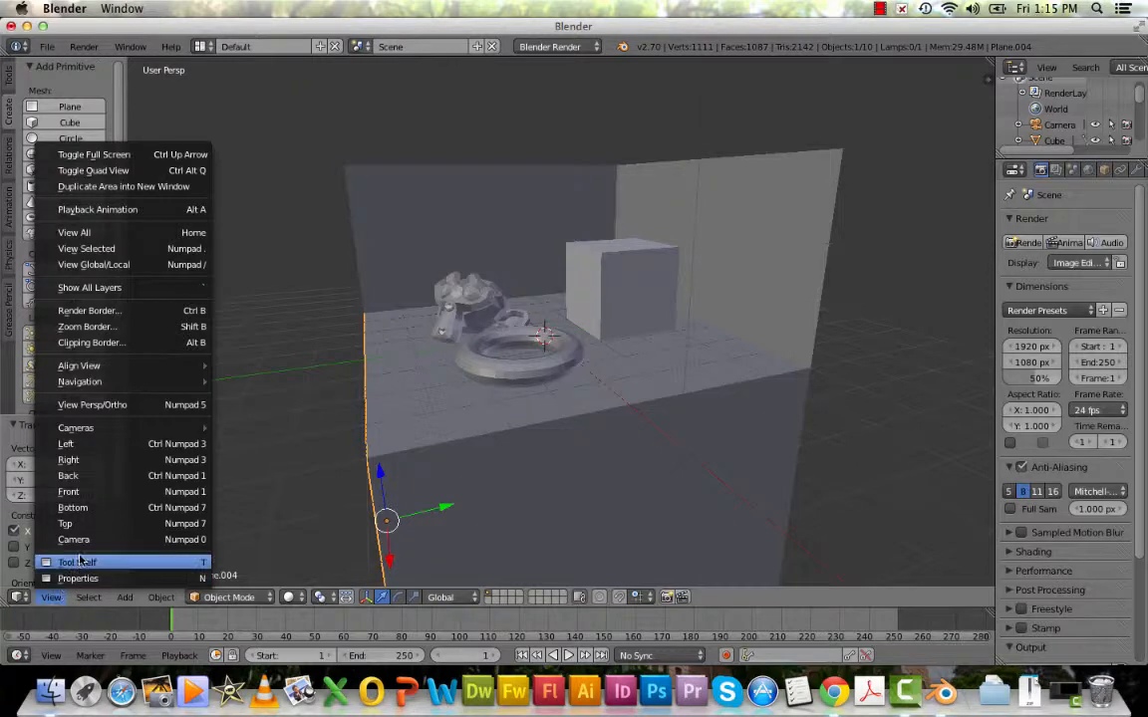
pyautogui.click(83, 543)
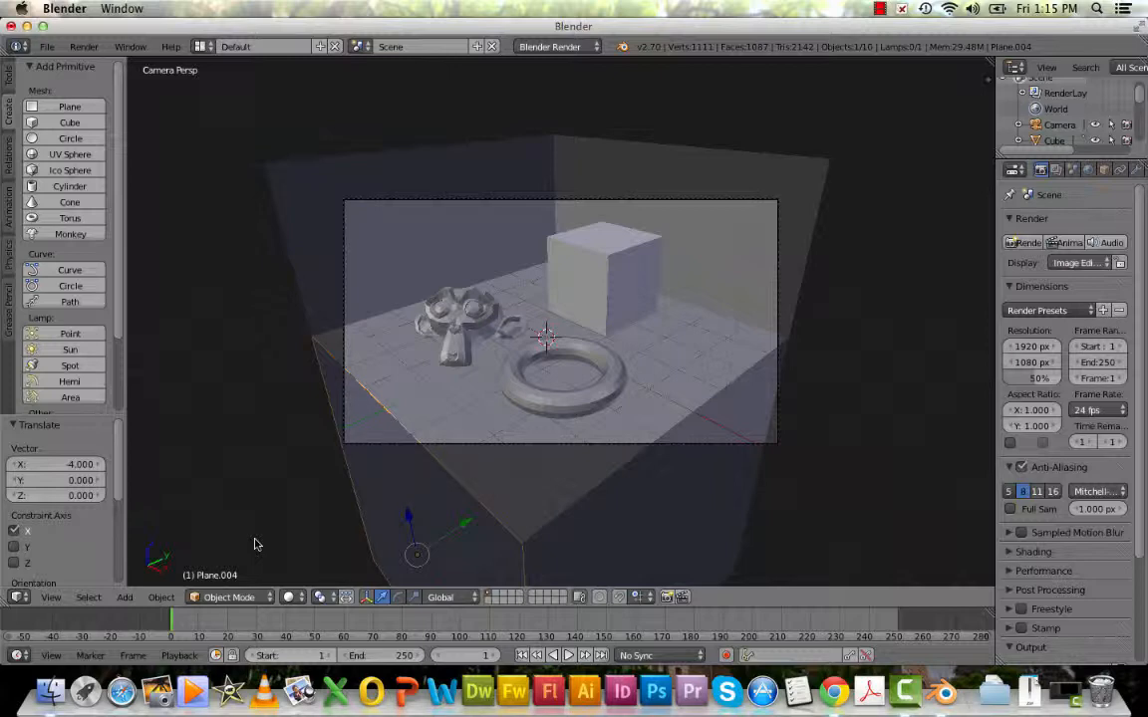
pyautogui.click(87, 48)
pyautogui.click(106, 66)
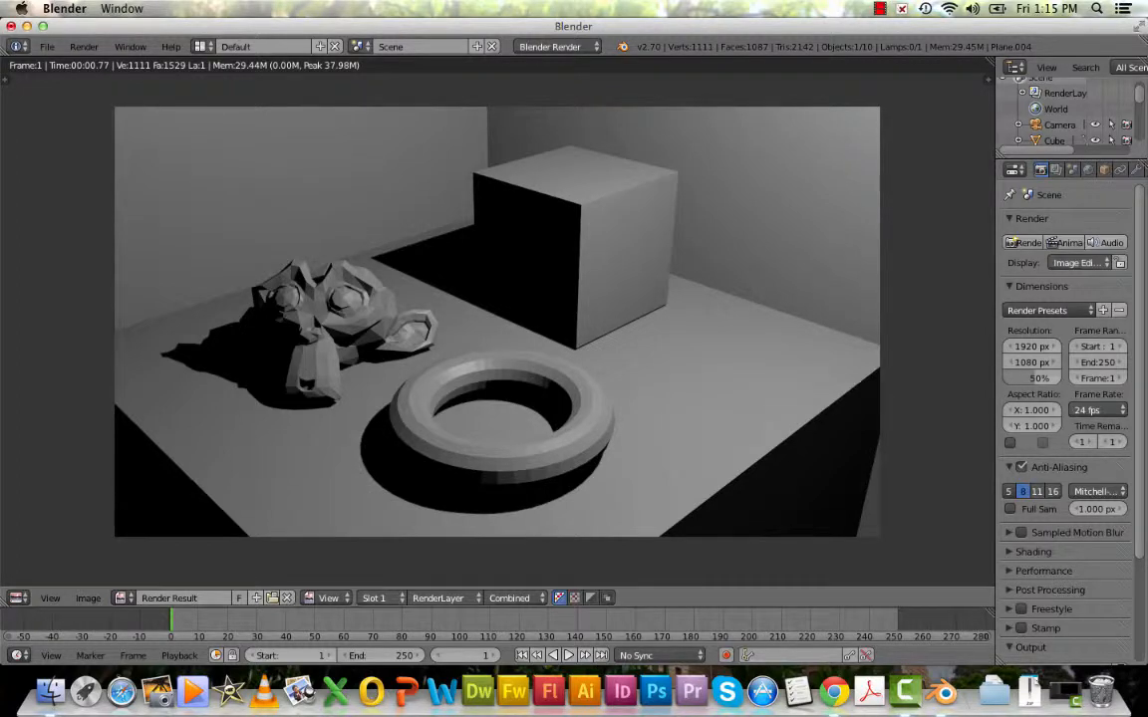
pyautogui.click(881, 9)
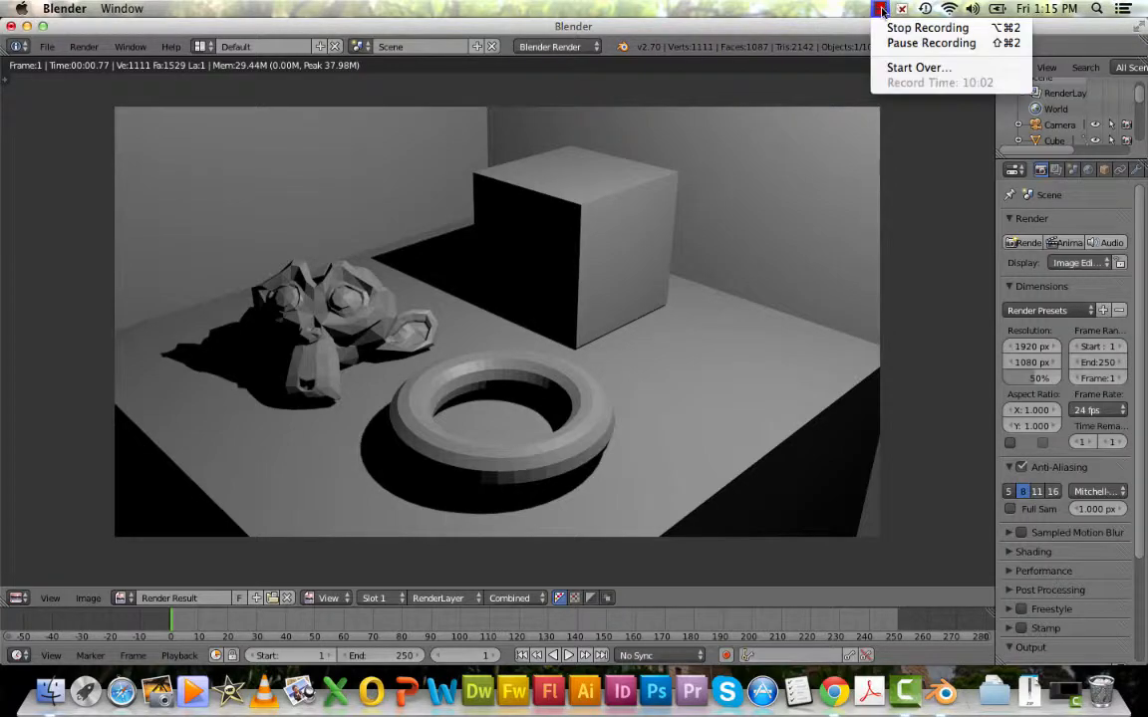